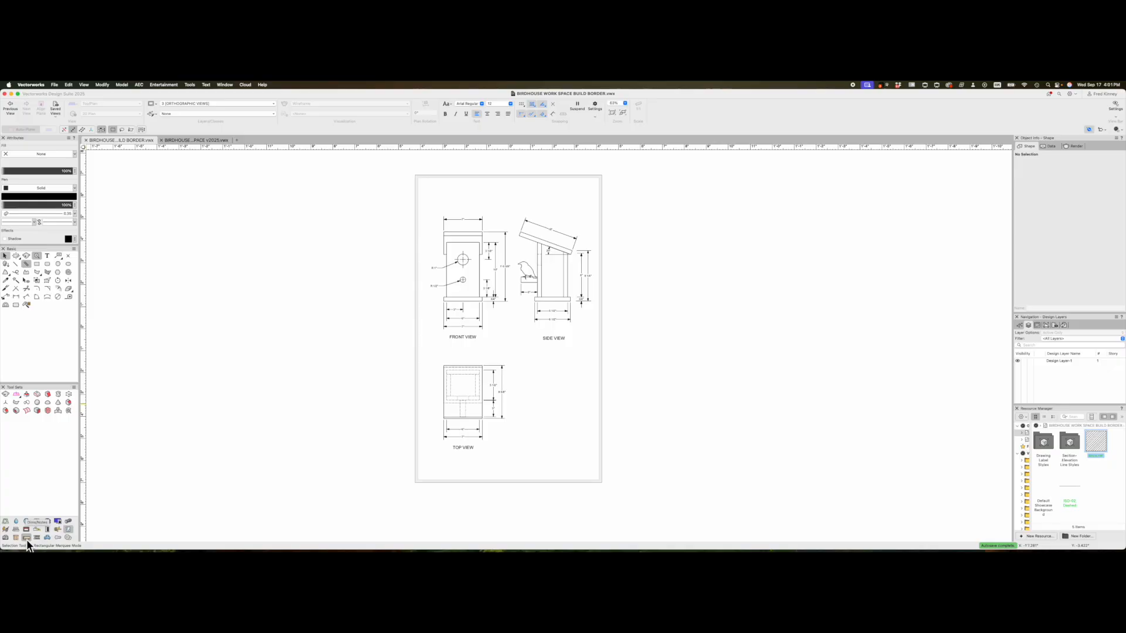
# - Pick the Title Block Border tool from the Dims/Notes tool set to preview the border
pyautogui.click(27, 539)
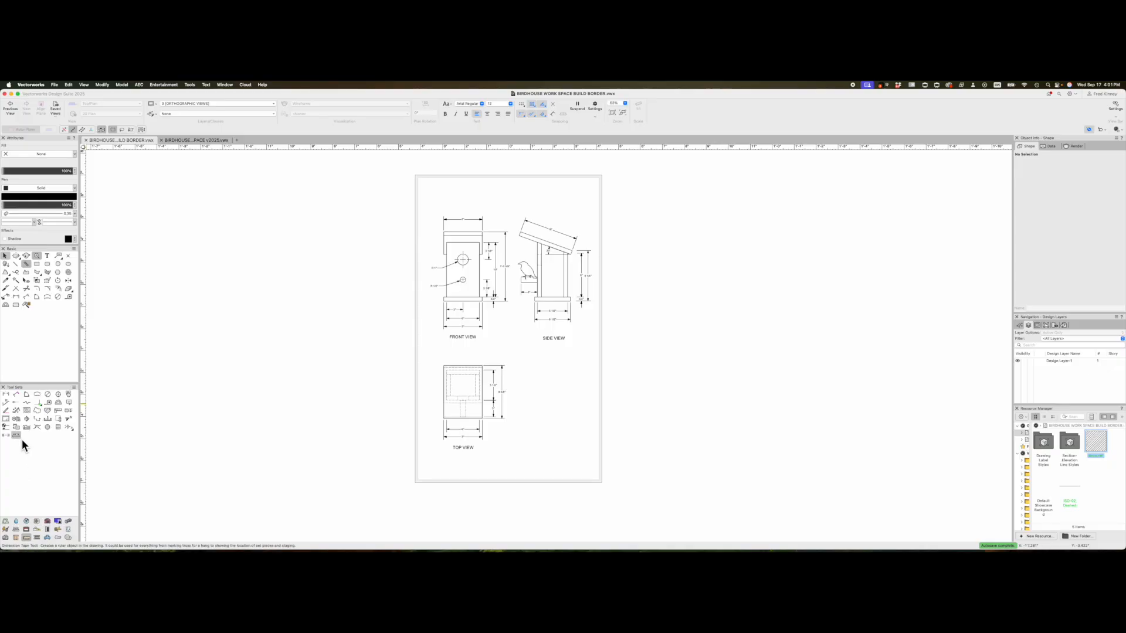
pyautogui.click(6, 420)
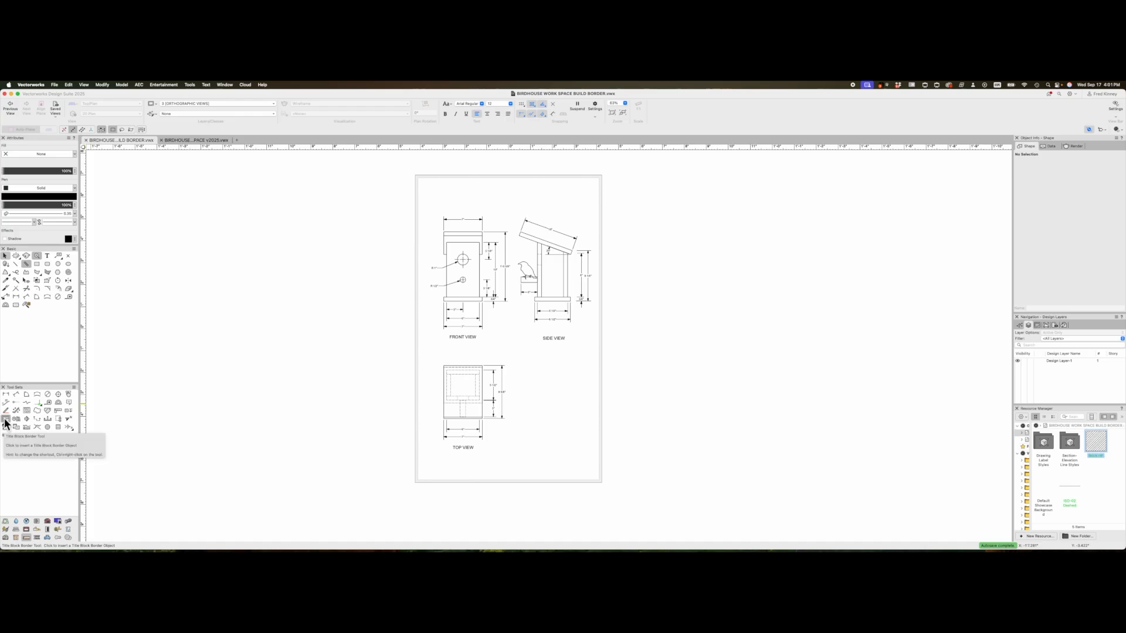
pyautogui.click(5, 419)
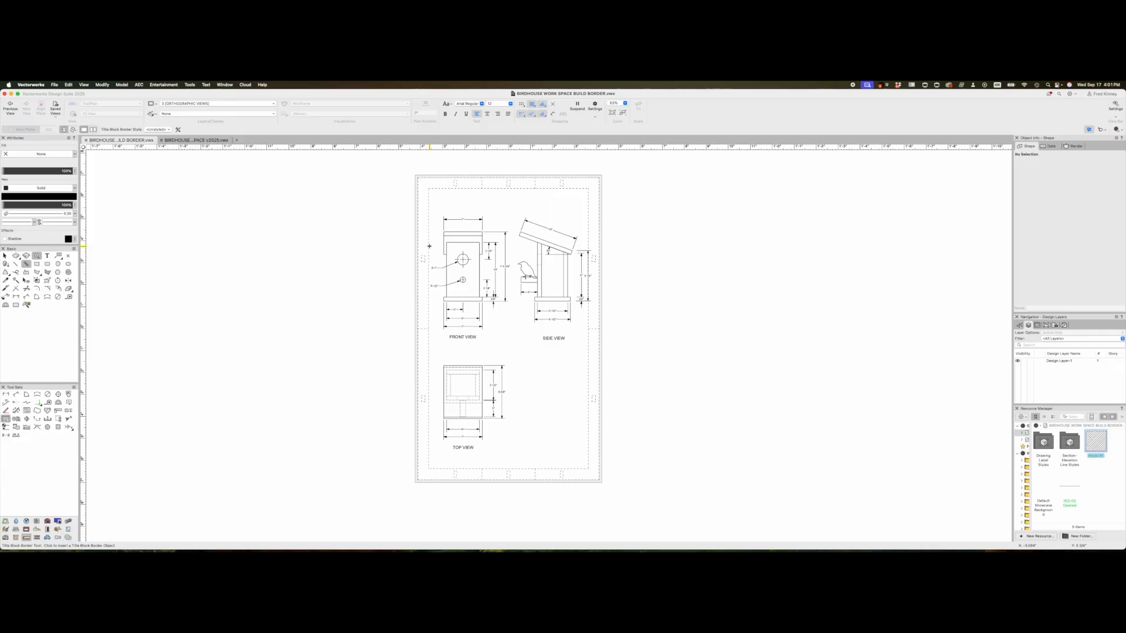
# - Place the title block border and turn off Show grids in its Sheet Zones/Grids settings
pyautogui.click(428, 247)
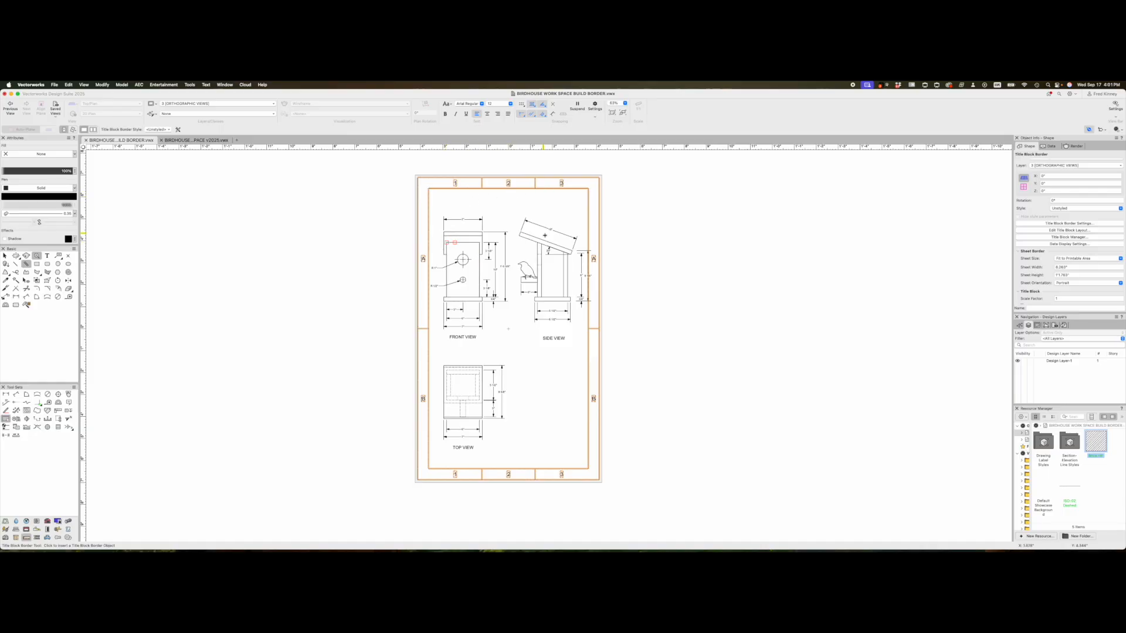
pyautogui.click(1070, 224)
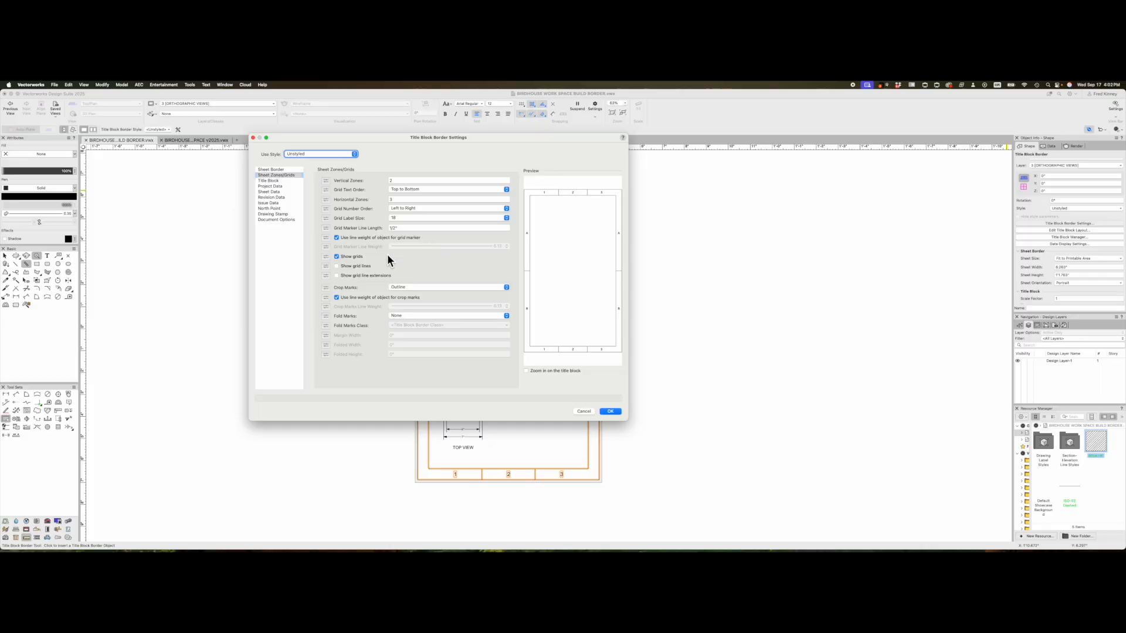
pyautogui.click(337, 258)
pyautogui.click(611, 411)
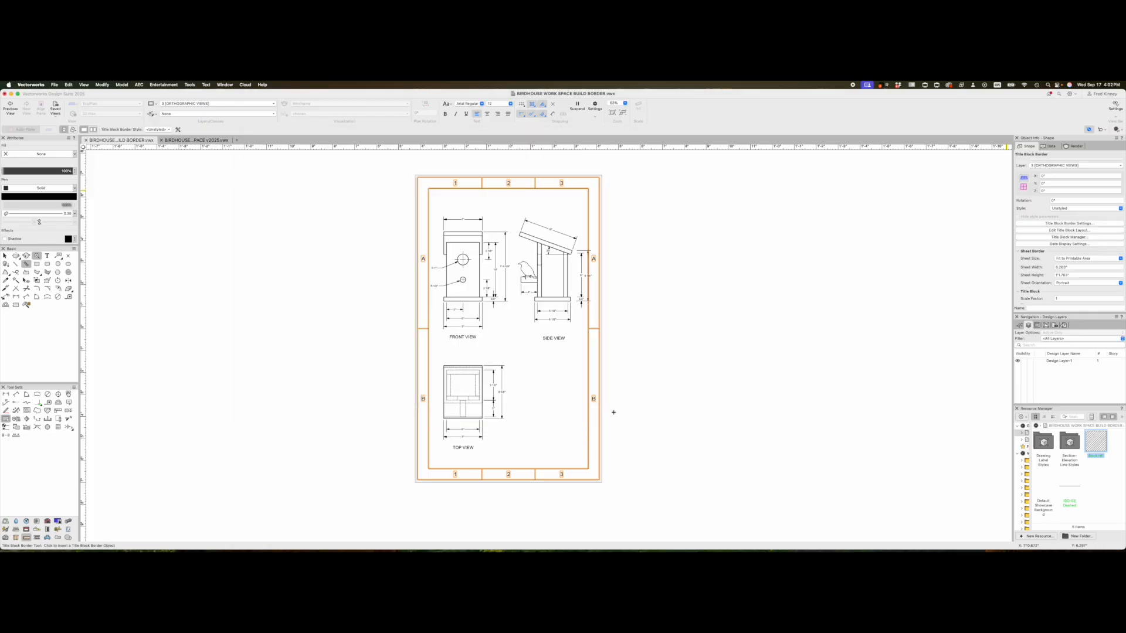
# - In the border's Sheet Border settings, change the left margin to 1/8"
pyautogui.click(1056, 224)
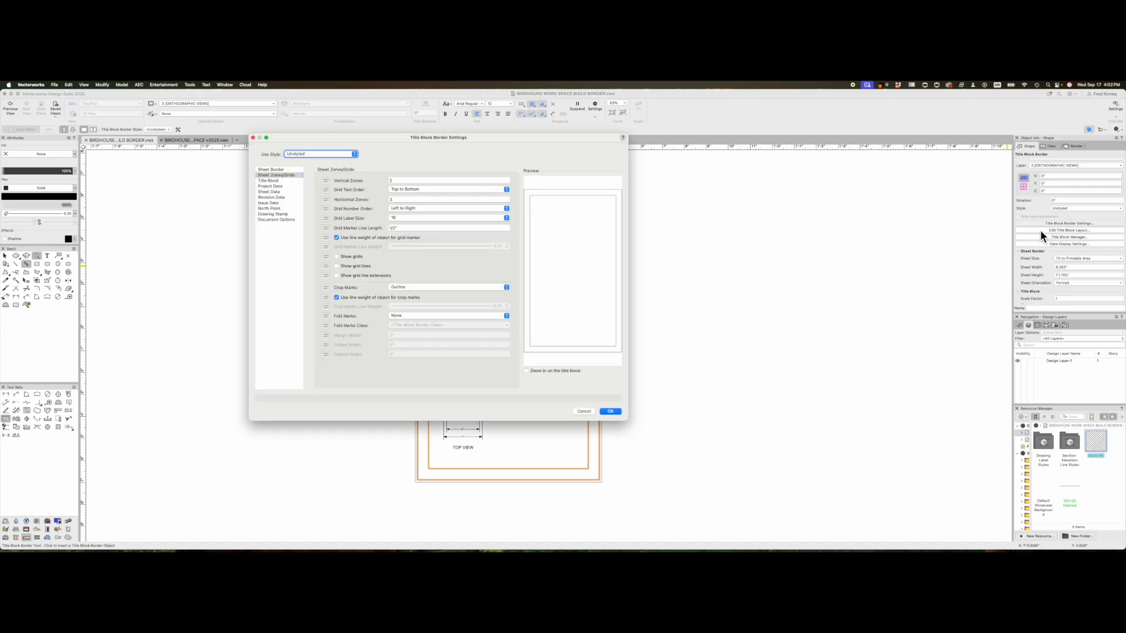
pyautogui.click(278, 170)
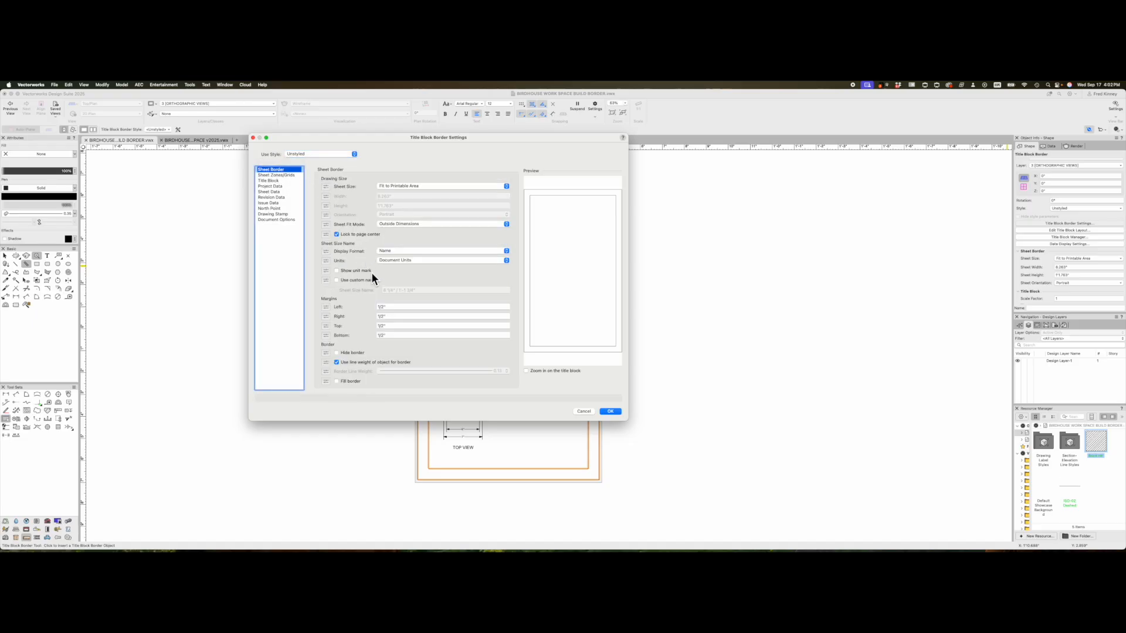
pyautogui.click(390, 307)
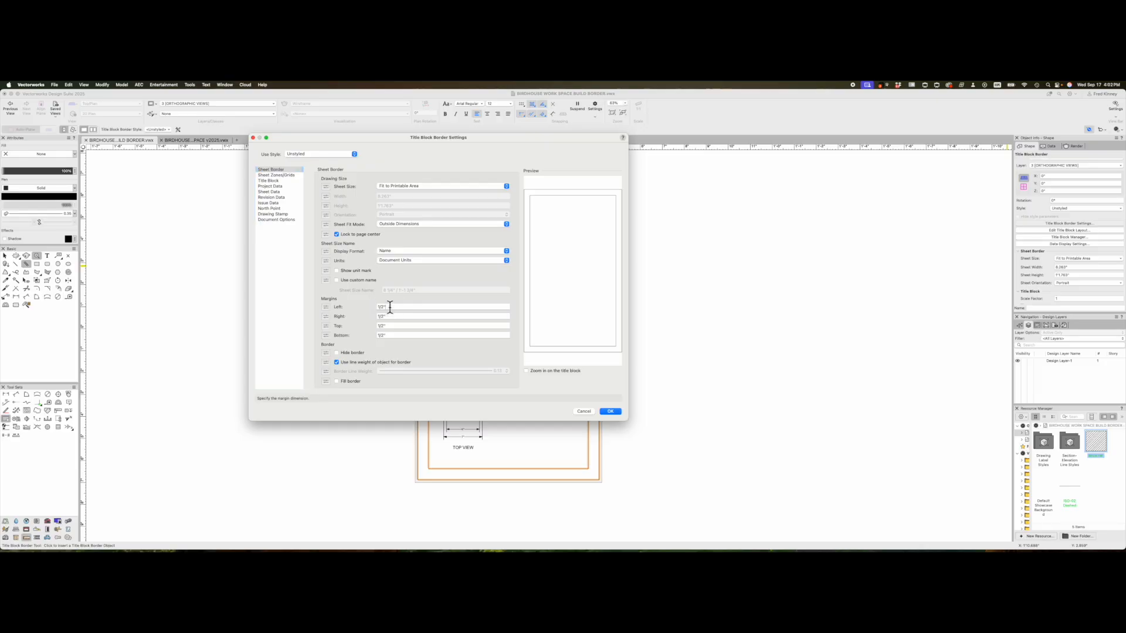
pyautogui.press('BackSpace')
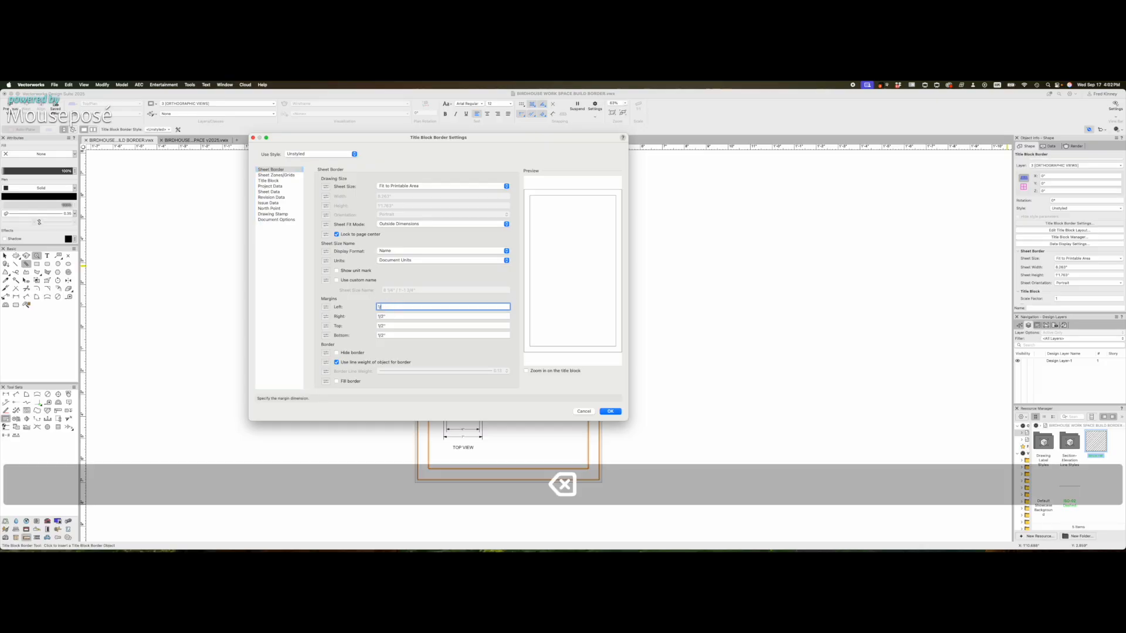
pyautogui.write('8')
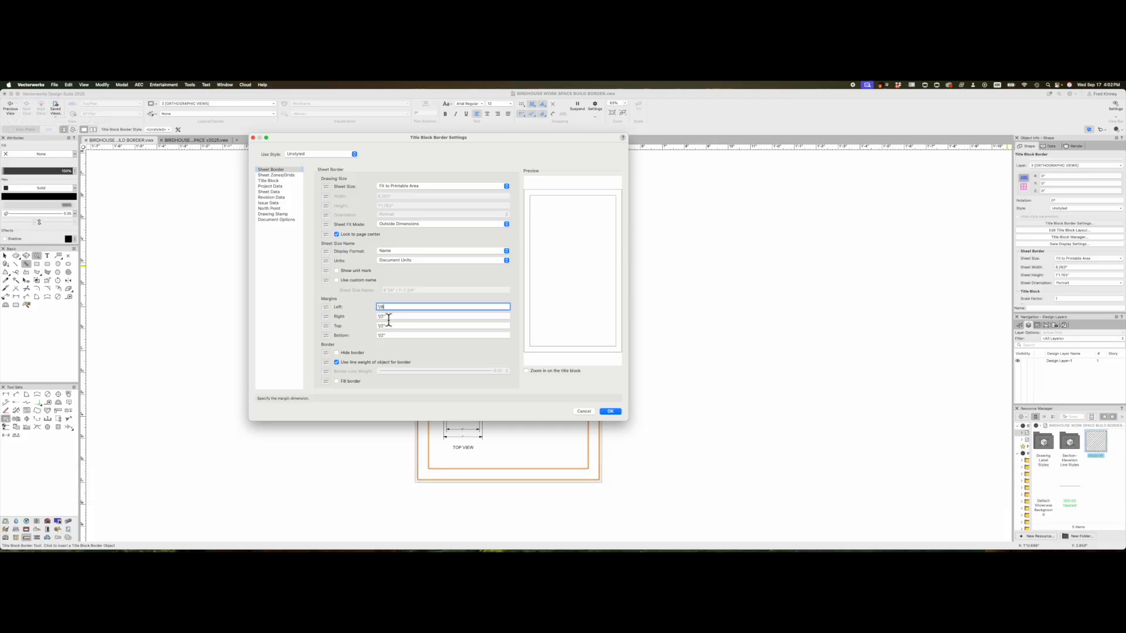
pyautogui.press('BackSpace')
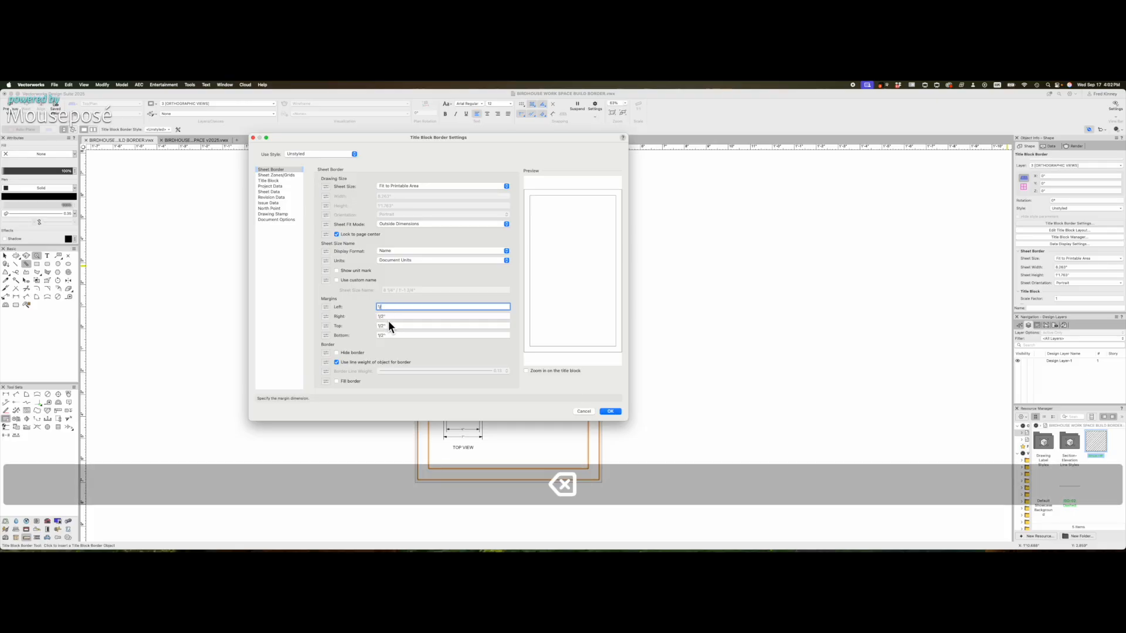
pyautogui.write('8')
# - Set the right, top and bottom margins to 1/8" and apply
pyautogui.click(387, 319)
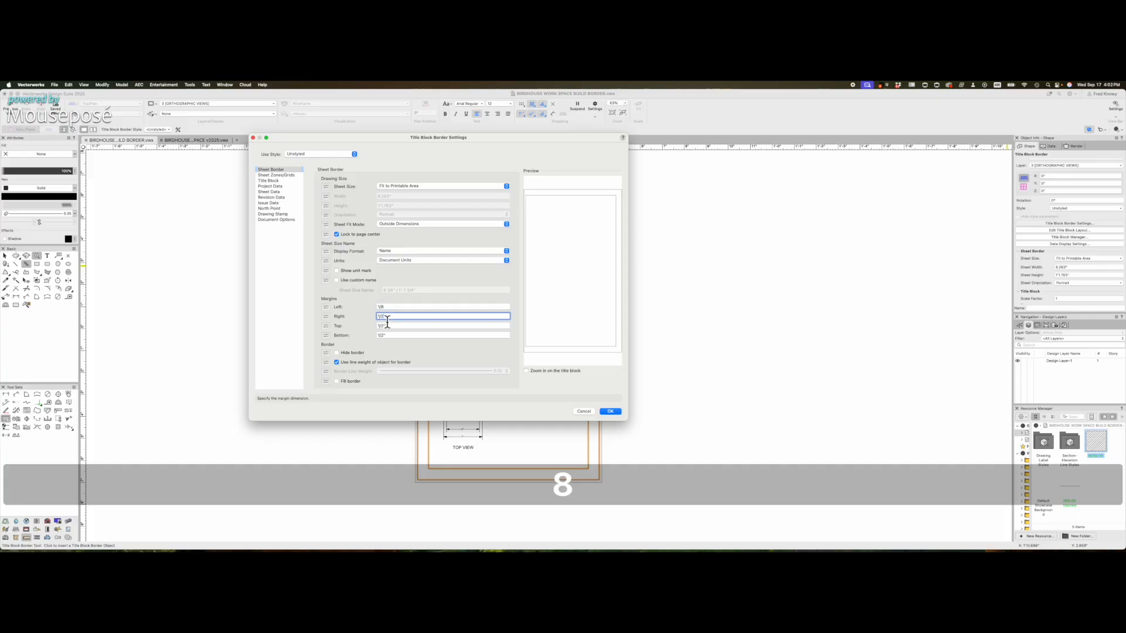
pyautogui.press('BackSpace')
pyautogui.write('8')
pyautogui.click(391, 326)
pyautogui.press('BackSpace')
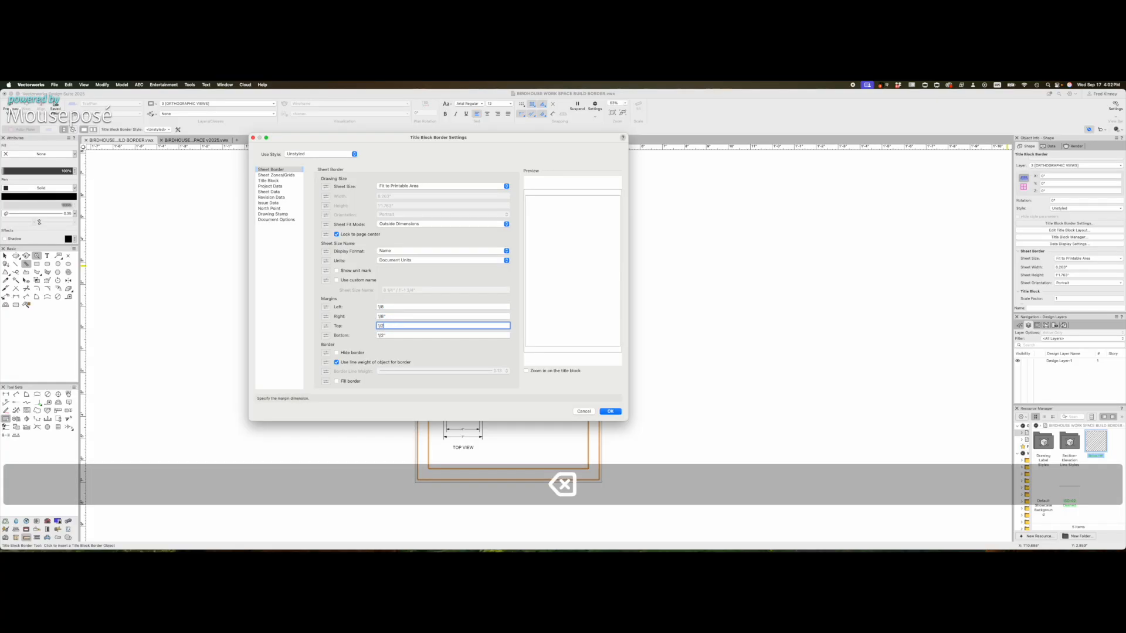
pyautogui.write('8')
pyautogui.click(394, 335)
pyautogui.press('BackSpace')
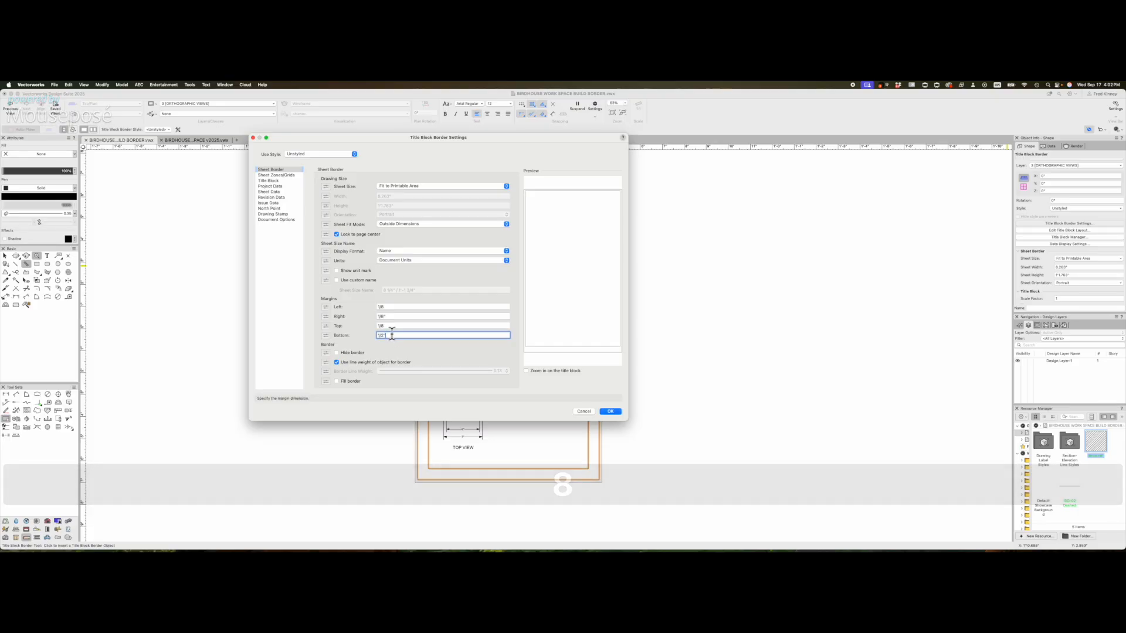
pyautogui.write('8')
pyautogui.click(614, 413)
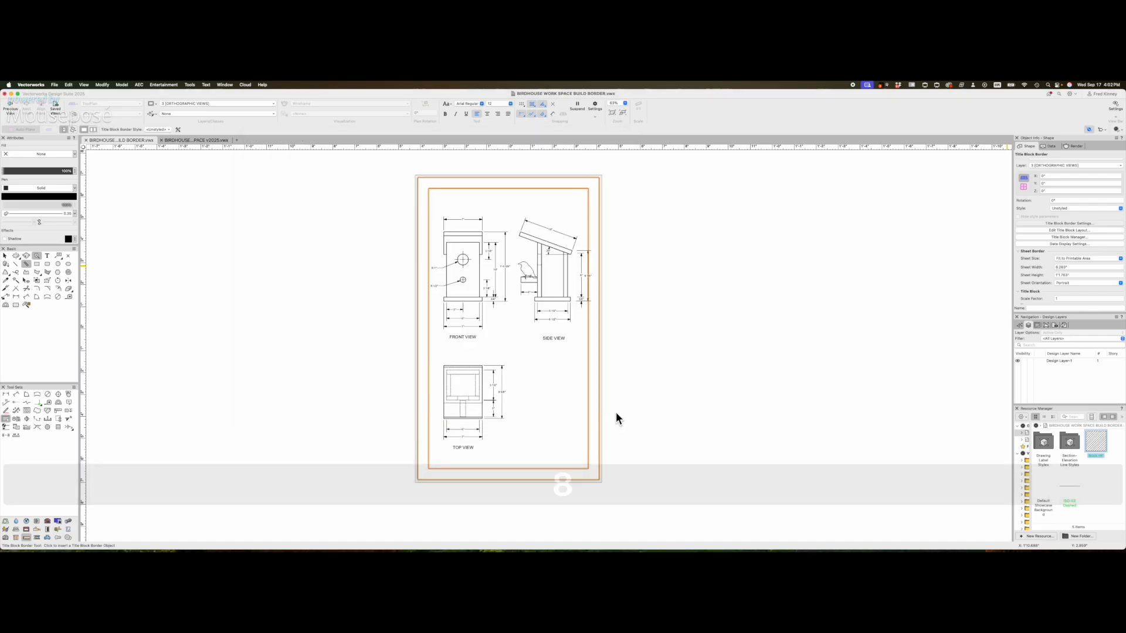
pyautogui.scroll(1, 585, 414)
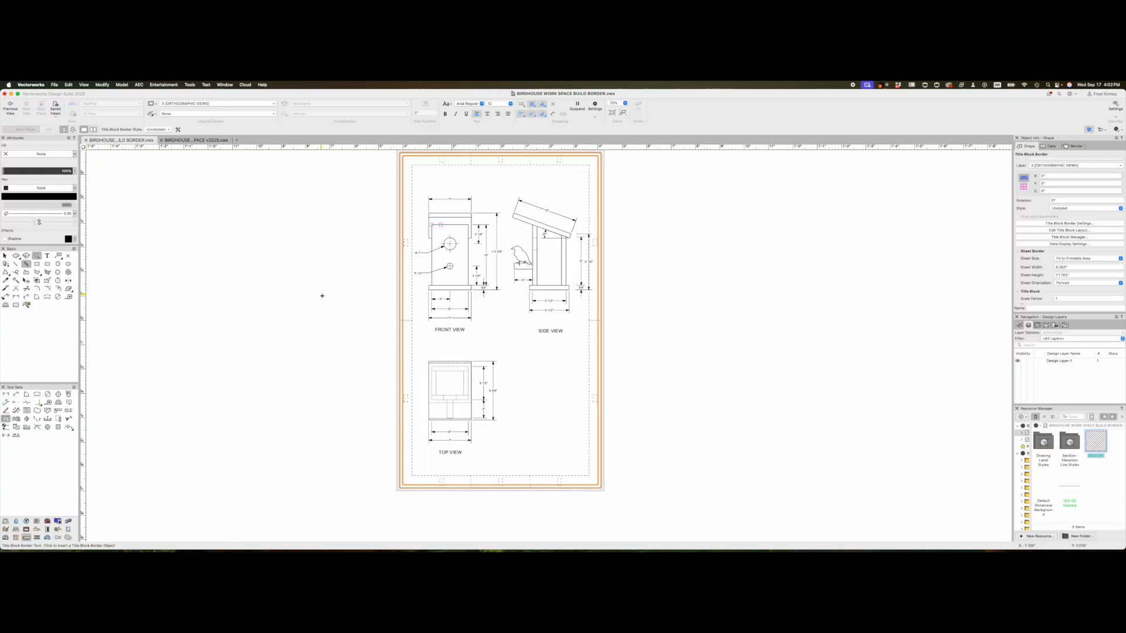
pyautogui.press('x')
pyautogui.press('x')
pyautogui.scroll(-1, 551, 381)
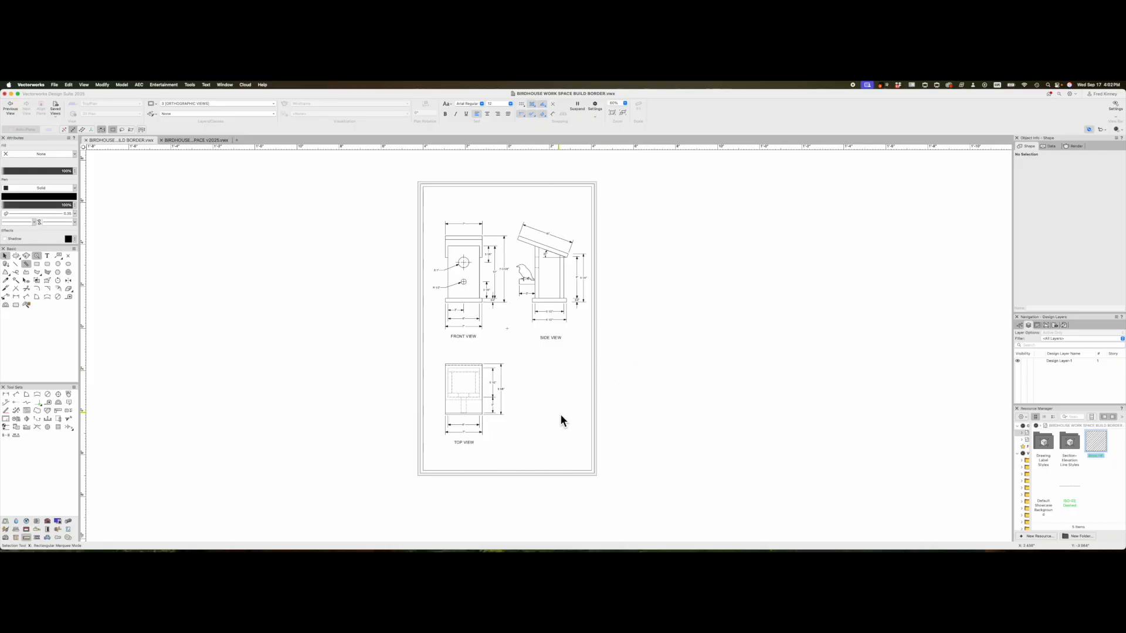
pyautogui.scroll(1, 560, 413)
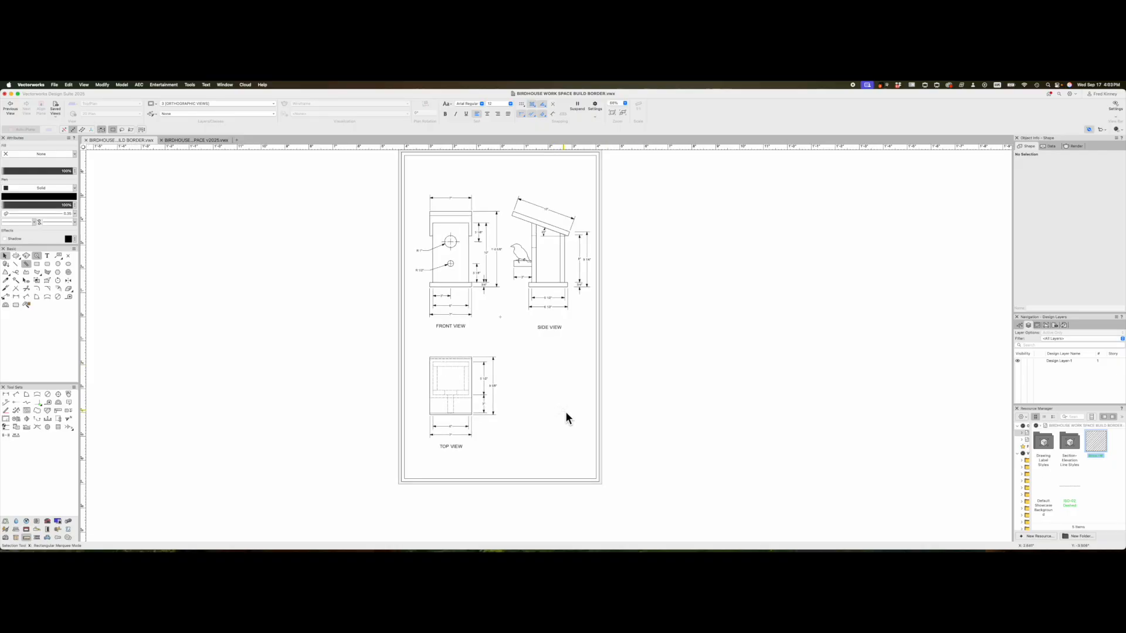
# - Edit the border's Title Block Layout from its Edit choices
pyautogui.doubleClick(598, 399)
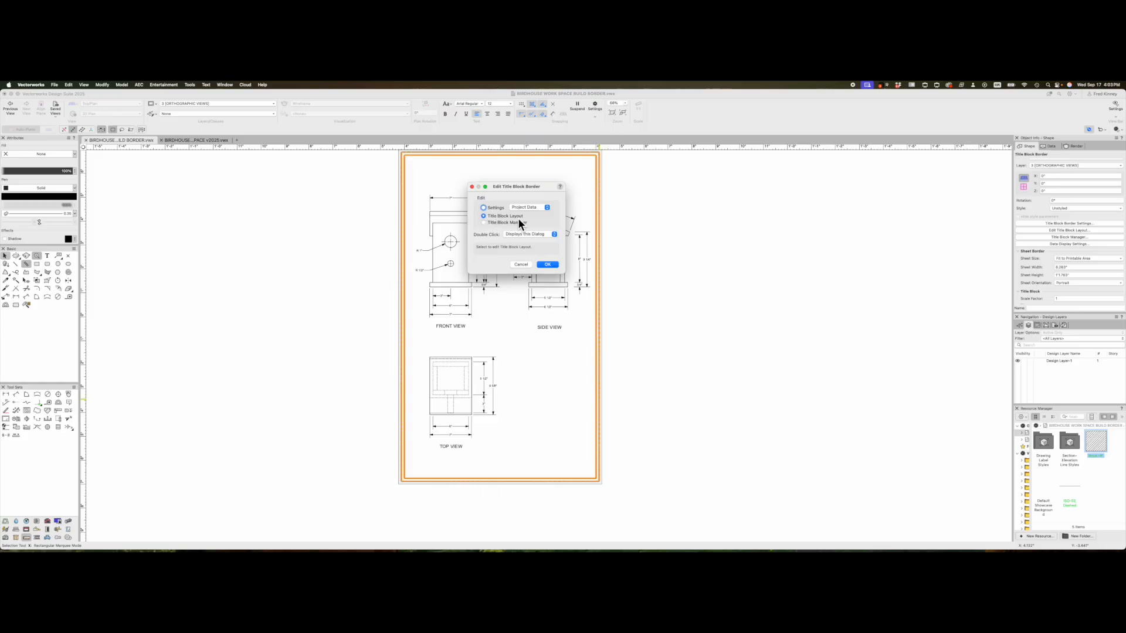
pyautogui.click(548, 265)
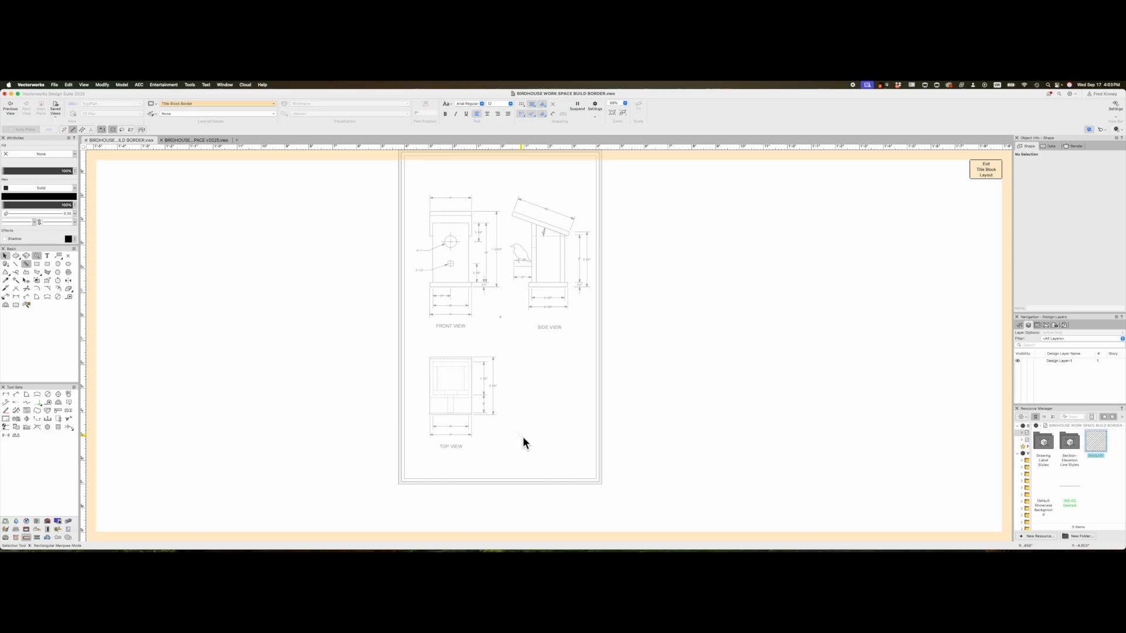
# - Draw an 8" x 1" rectangle at the border's lower-left corner
pyautogui.press('4')
pyautogui.press('4')
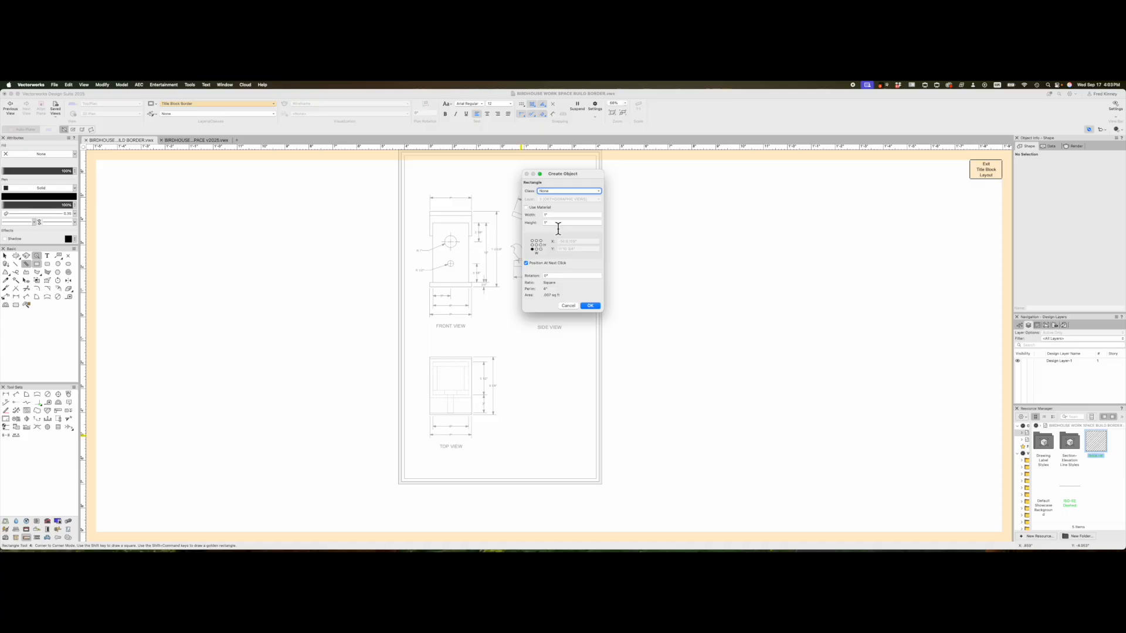
pyautogui.click(538, 215)
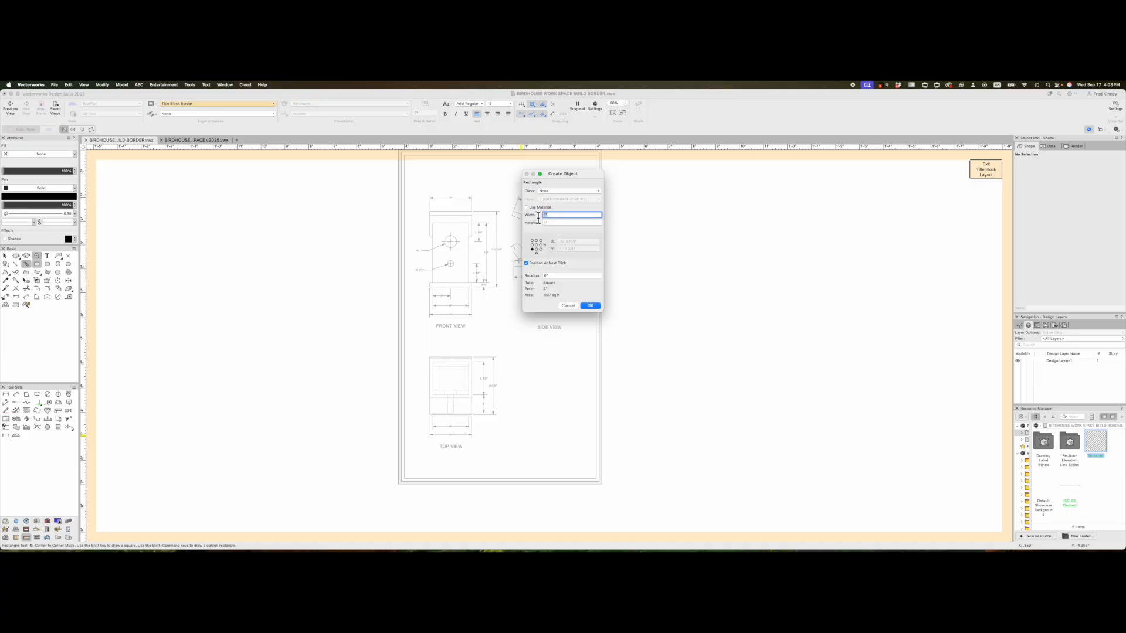
pyautogui.write('8')
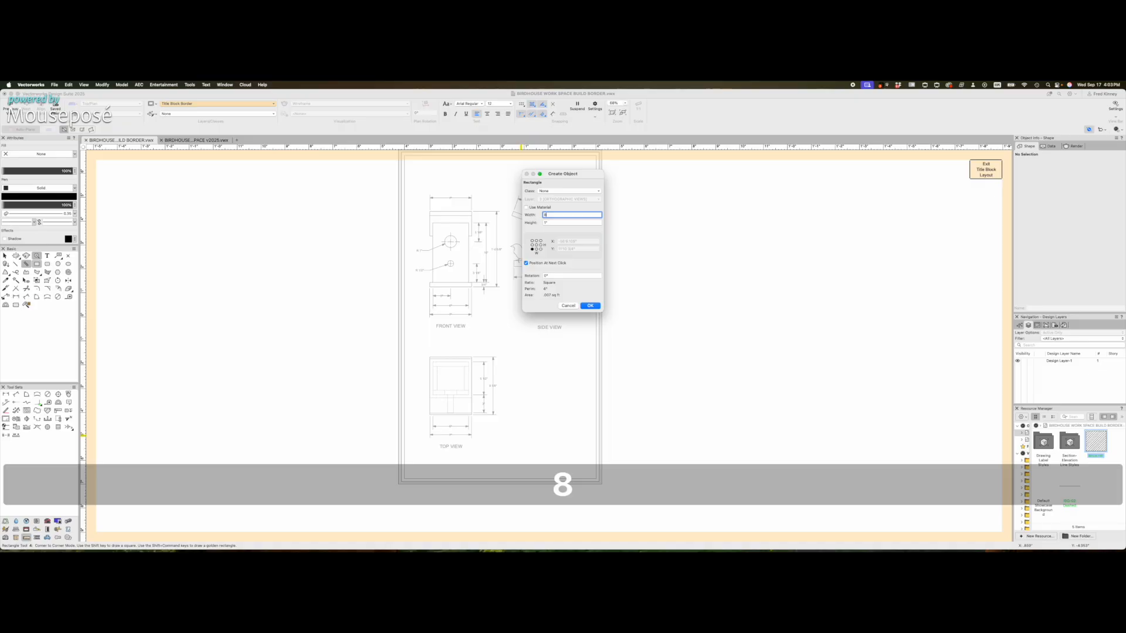
pyautogui.click(590, 306)
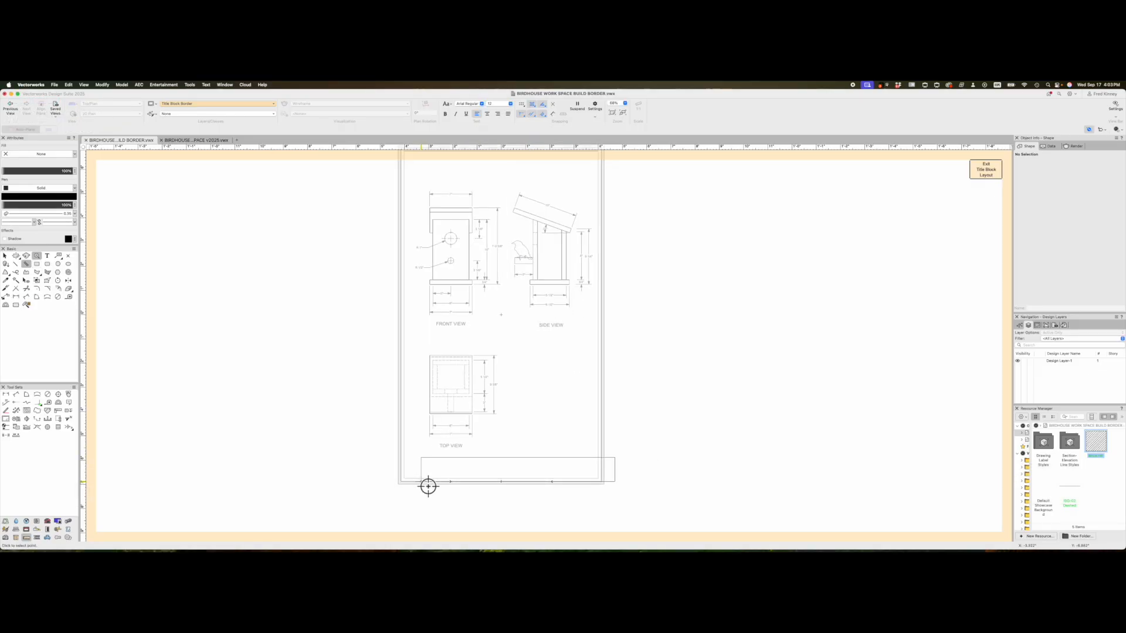
pyautogui.scroll(5, 428, 486)
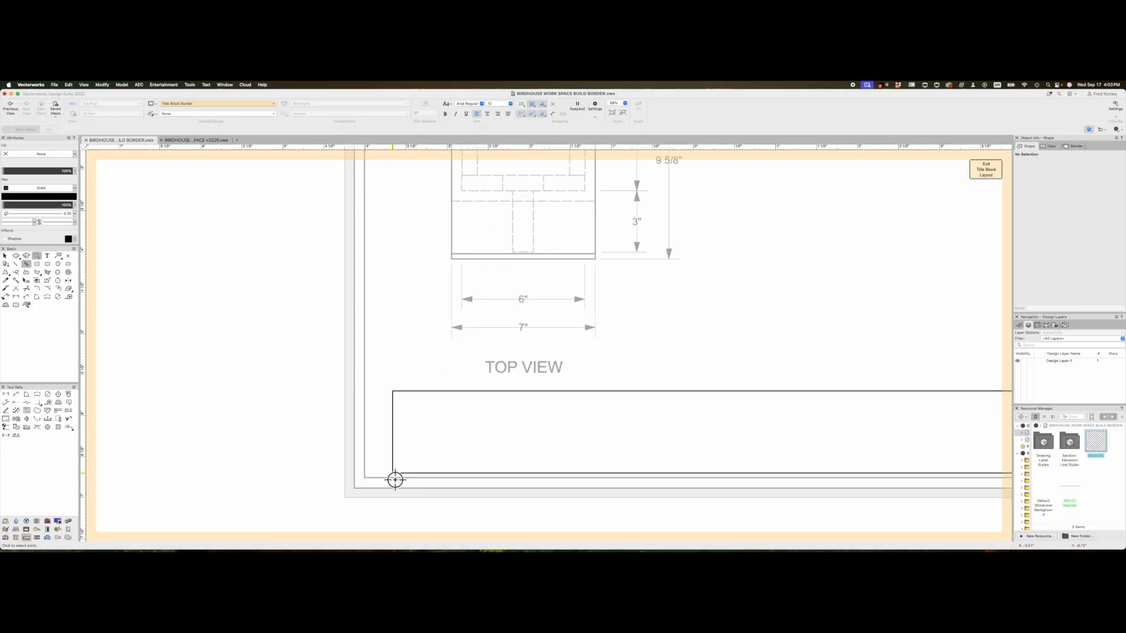
pyautogui.click(363, 479)
pyautogui.scroll(-6, 443, 378)
pyautogui.press('x')
pyautogui.scroll(4, 439, 357)
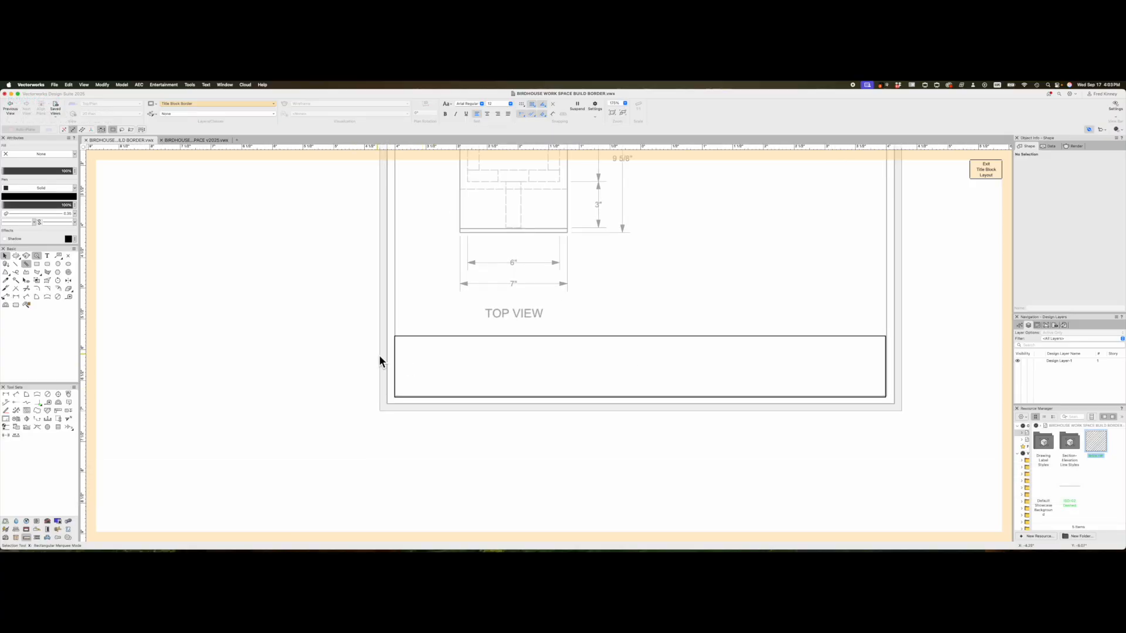
pyautogui.scroll(2, 379, 354)
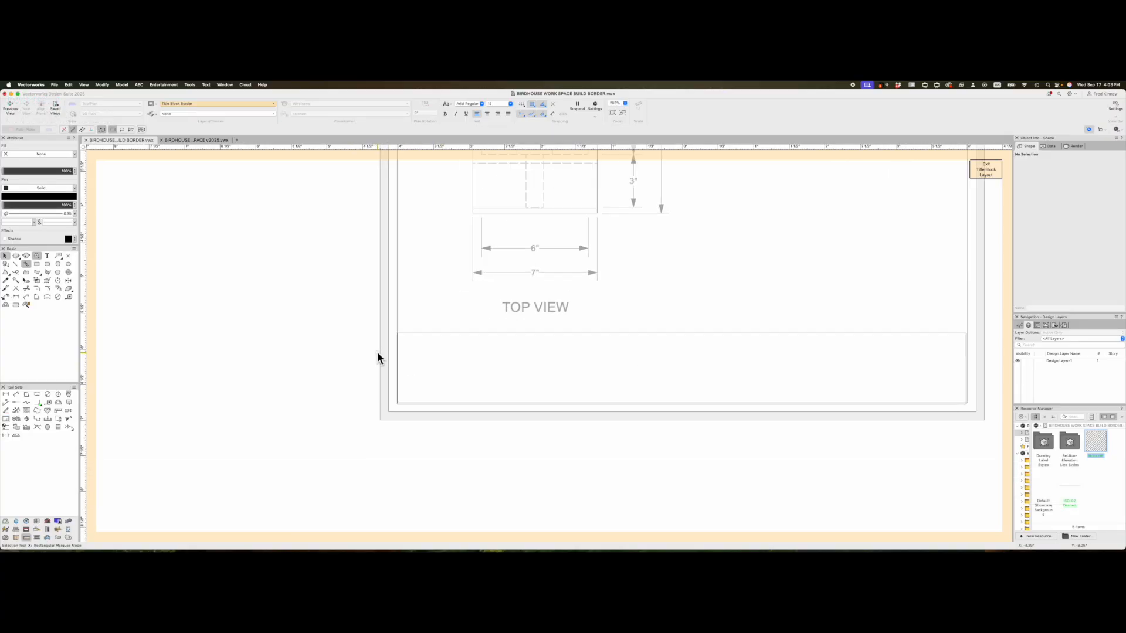
# - Add a 1" x 1" square in the title block's lower-left corner
pyautogui.press('4')
pyautogui.doubleClick(472, 370)
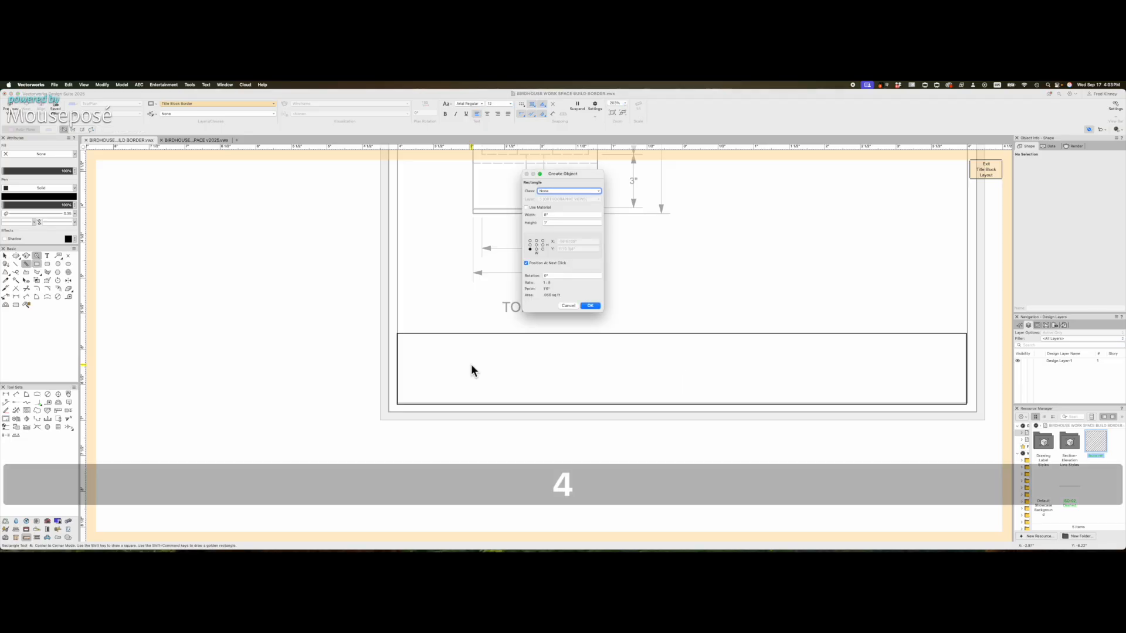
pyautogui.click(564, 218)
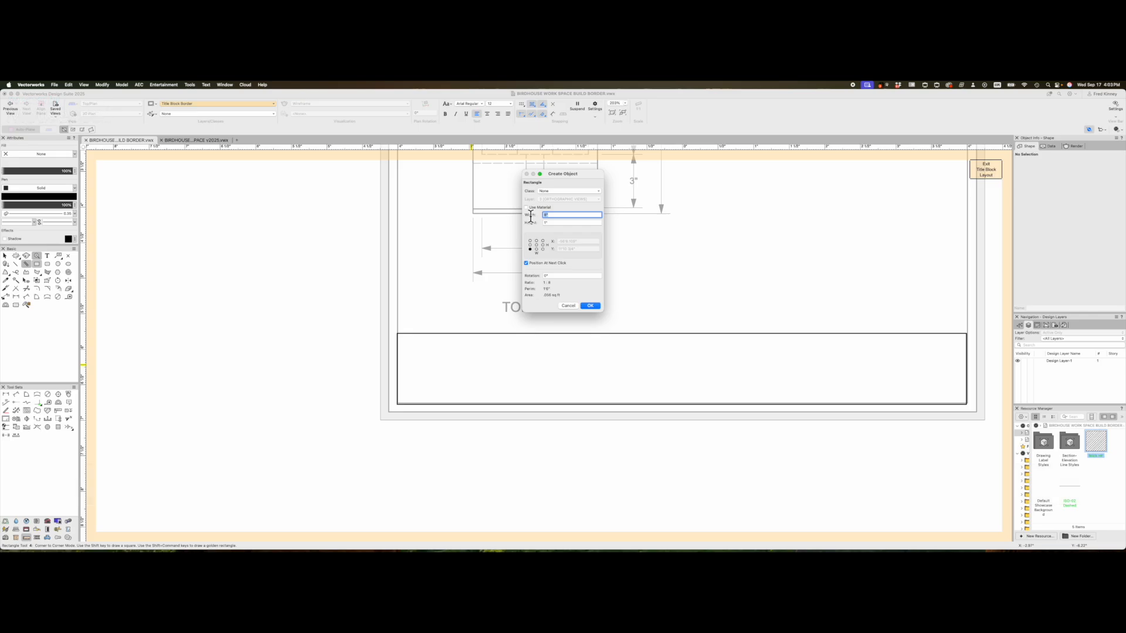
pyautogui.write('1')
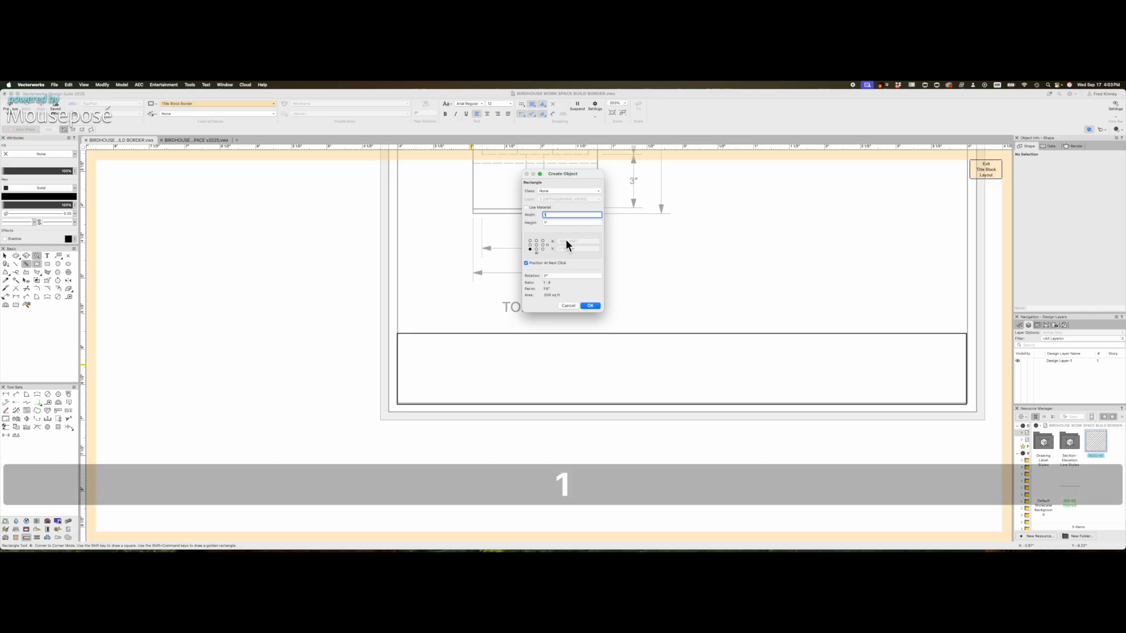
pyautogui.click(589, 305)
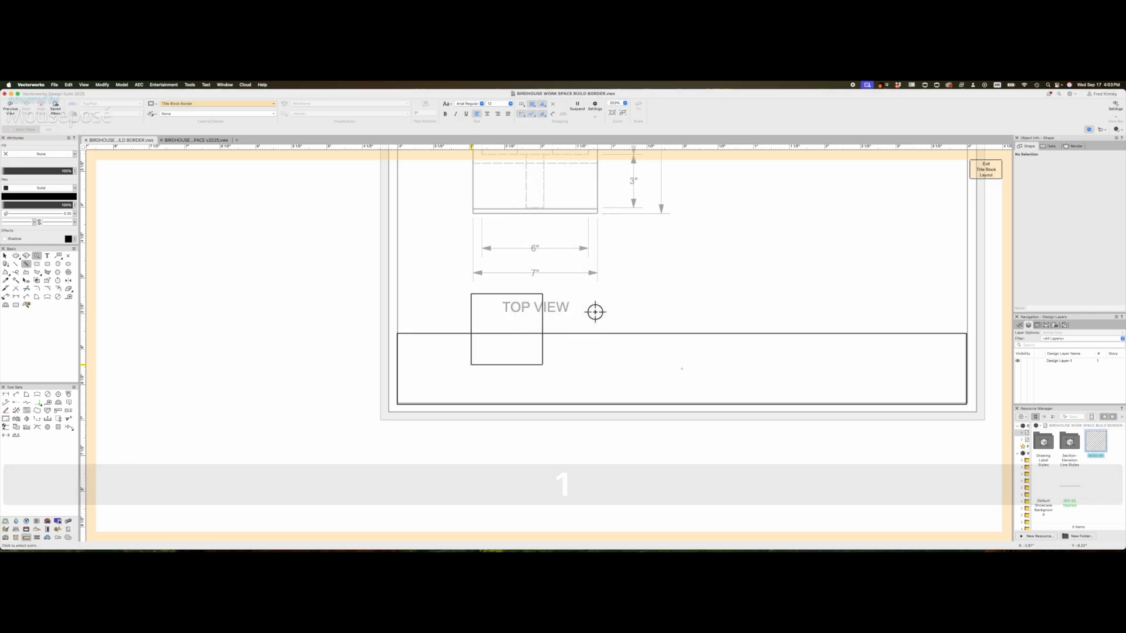
pyautogui.click(401, 408)
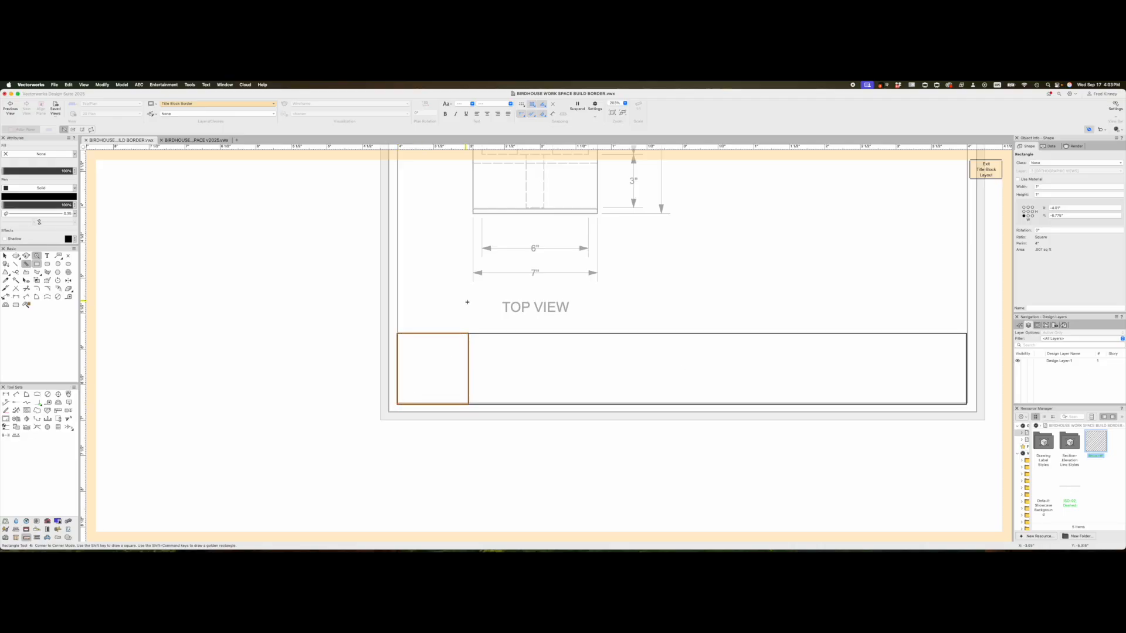
# - Draw a horizontal divider line from the square's right edge across the title block
pyautogui.press('x')
pyautogui.press('x')
pyautogui.press('2')
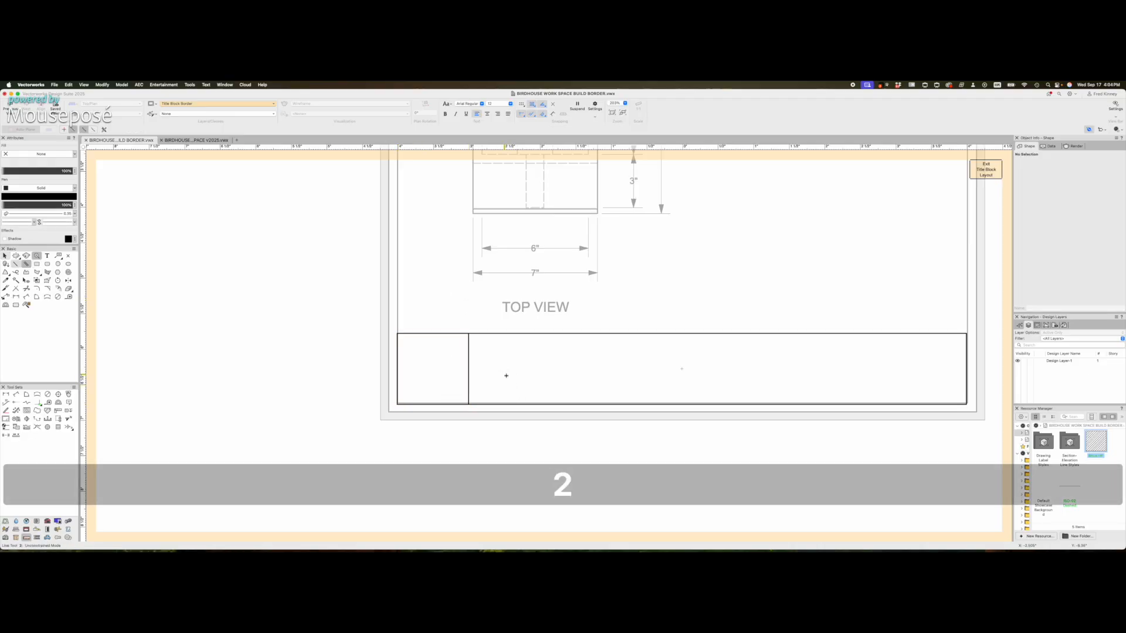
pyautogui.click(468, 369)
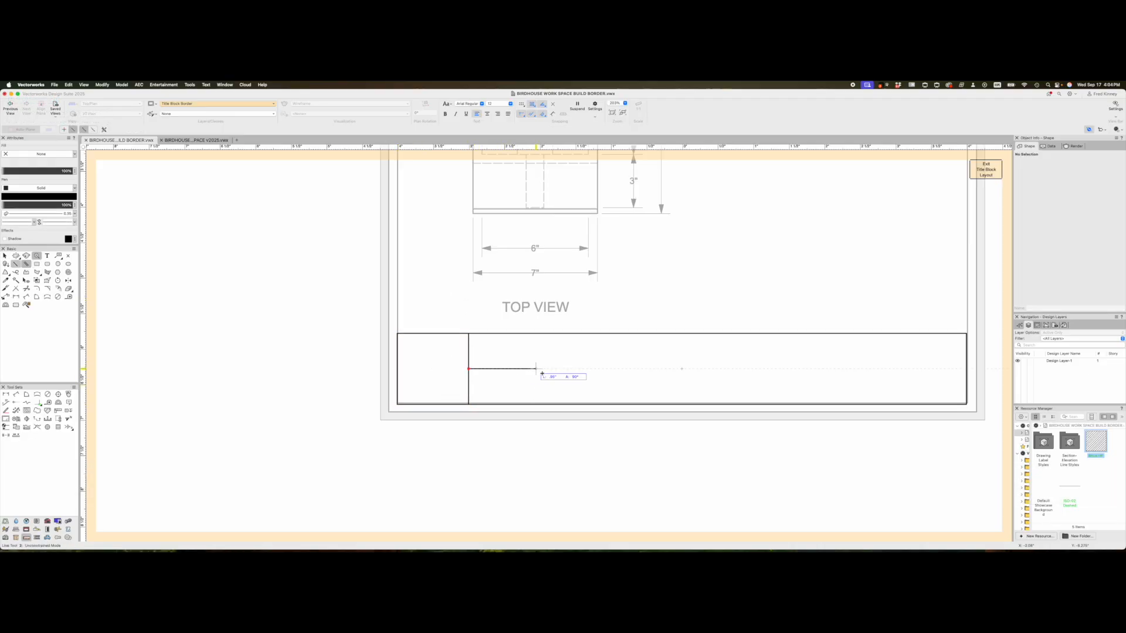
pyautogui.keyDown('shift'); pyautogui.click(966, 370); pyautogui.keyUp('shift')
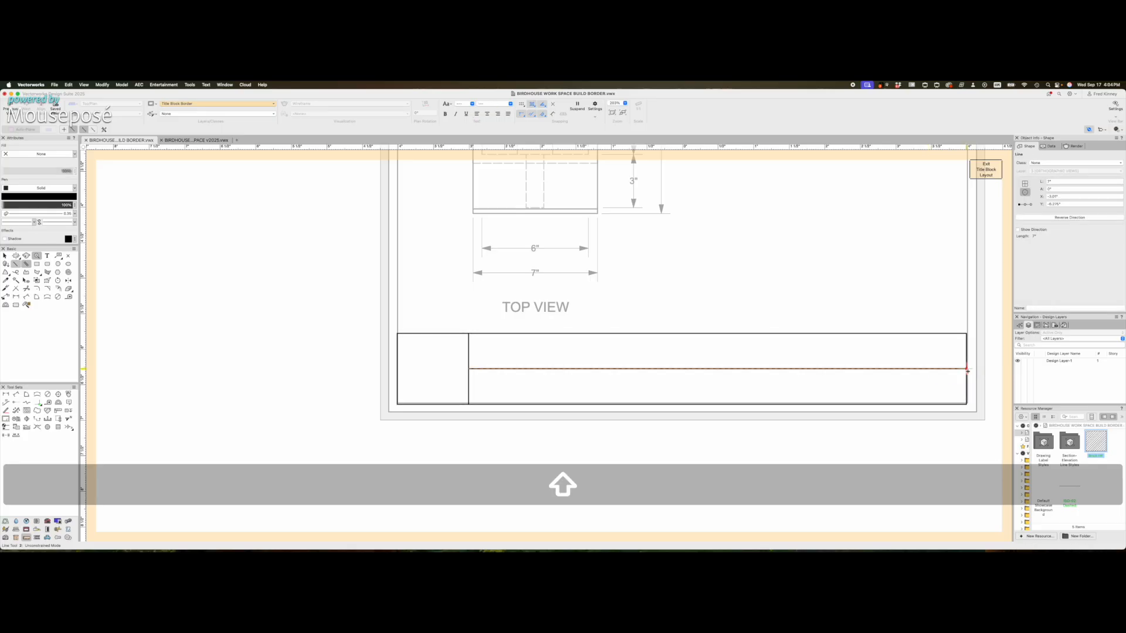
pyautogui.press('x')
pyautogui.scroll(1, 624, 304)
# - Draw a full-height vertical divider and shift it to the left
pyautogui.press('2')
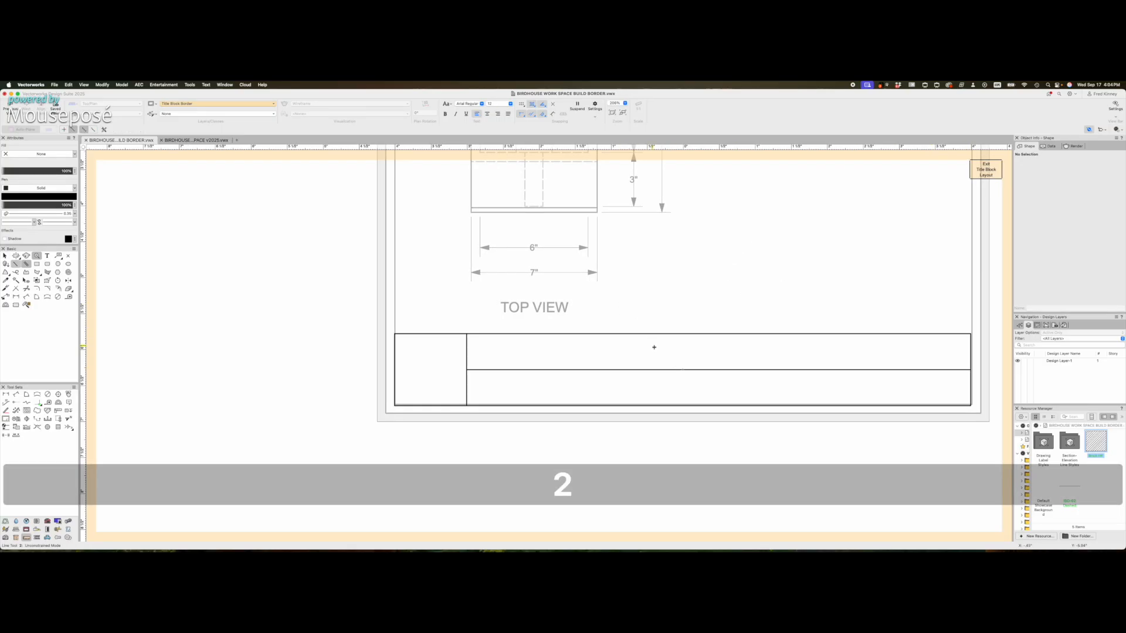
pyautogui.click(682, 370)
pyautogui.keyDown('shift'); pyautogui.click(681, 336); pyautogui.keyUp('shift')
pyautogui.press('x')
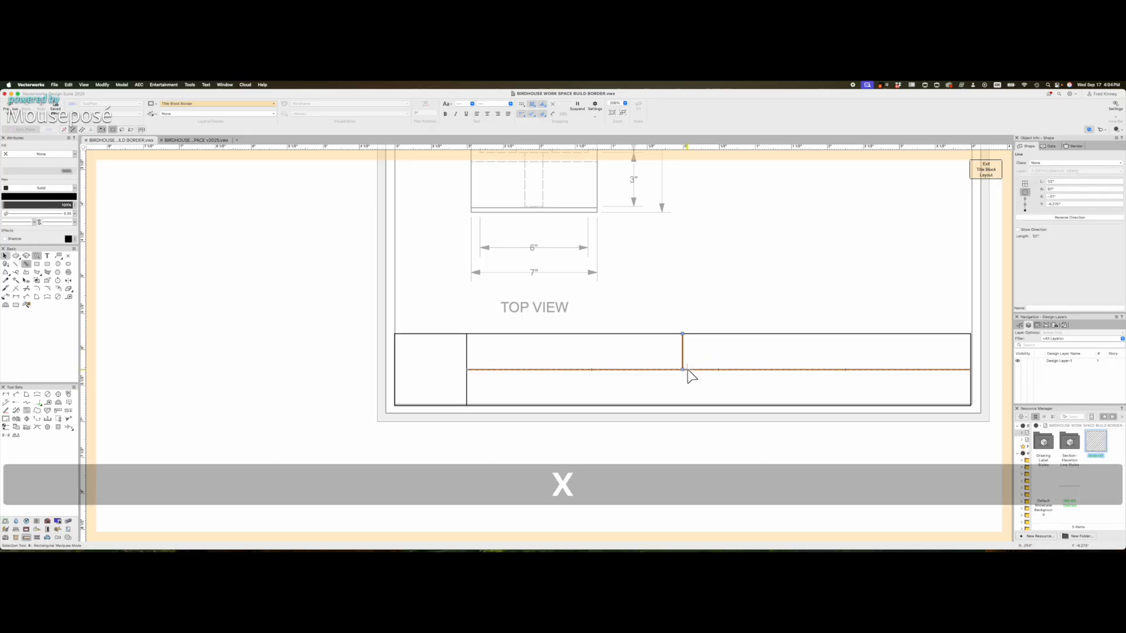
pyautogui.keyDown('shift'); pyautogui.moveTo(682, 371); pyautogui.dragTo(682, 404); pyautogui.keyUp('shift')
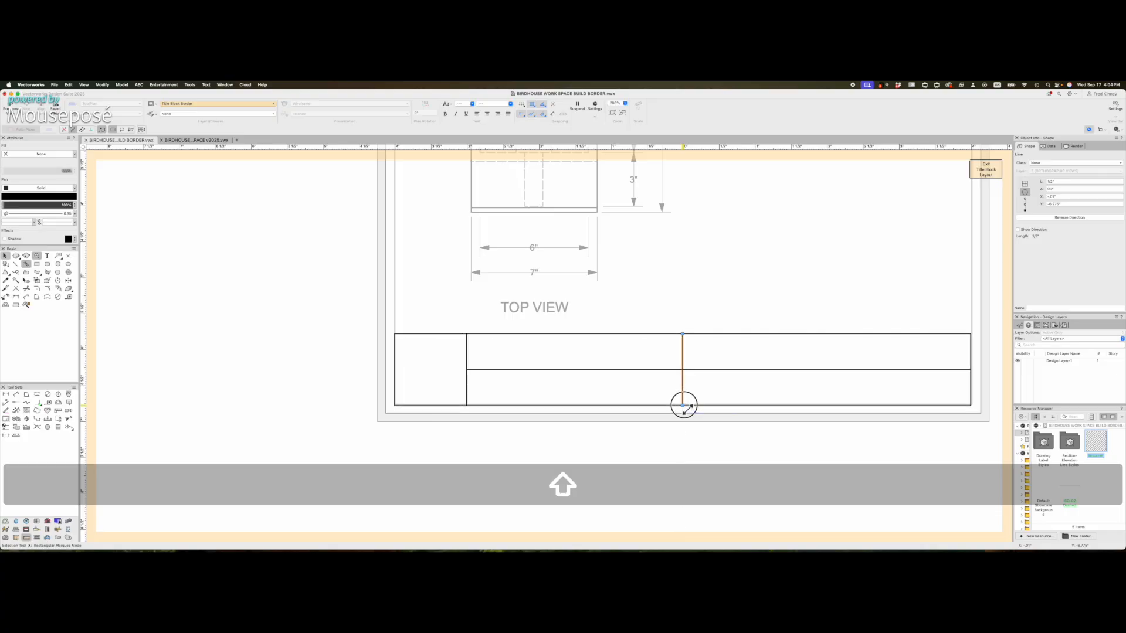
pyautogui.click(688, 360)
pyautogui.keyDown('shift'); pyautogui.moveTo(683, 353); pyautogui.dragTo(608, 350); pyautogui.keyUp('shift')
# - Mirror a copy of the vertical divider to the right
pyautogui.press('=')
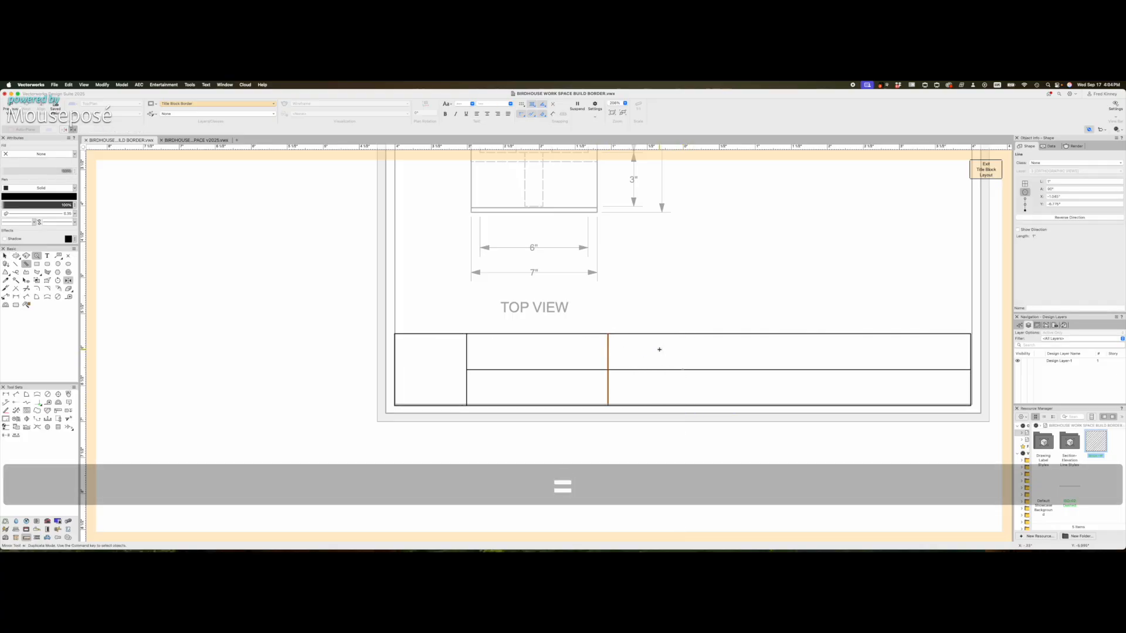
pyautogui.keyDown('shift'); pyautogui.moveTo(680, 369); pyautogui.dragTo(680, 301); pyautogui.keyUp('shift')
pyautogui.press('x')
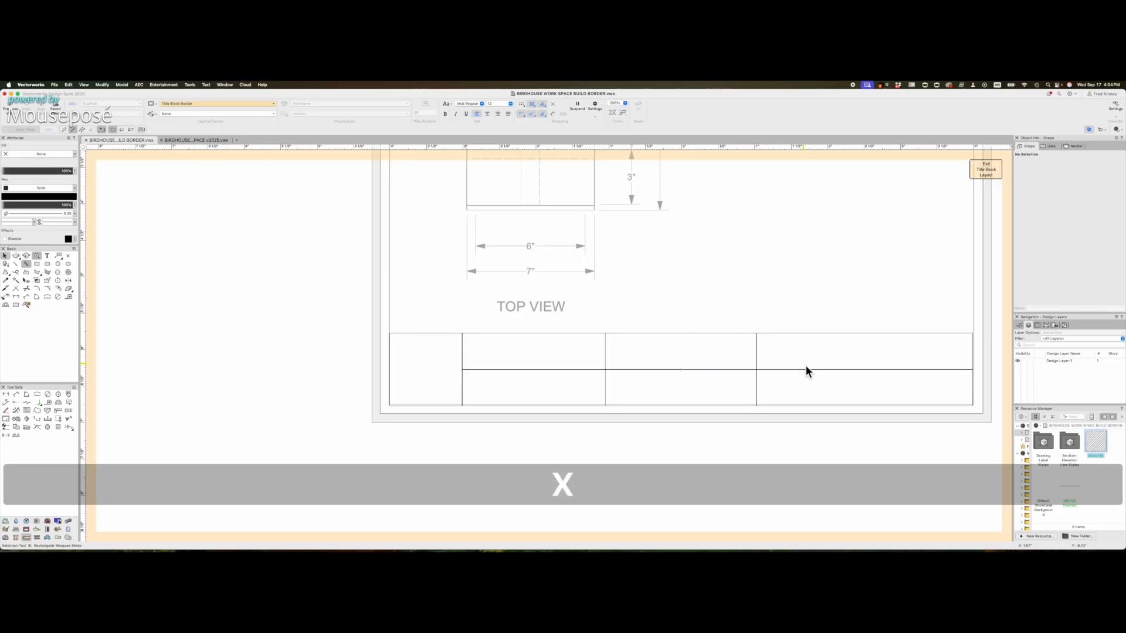
pyautogui.scroll(2, 512, 358)
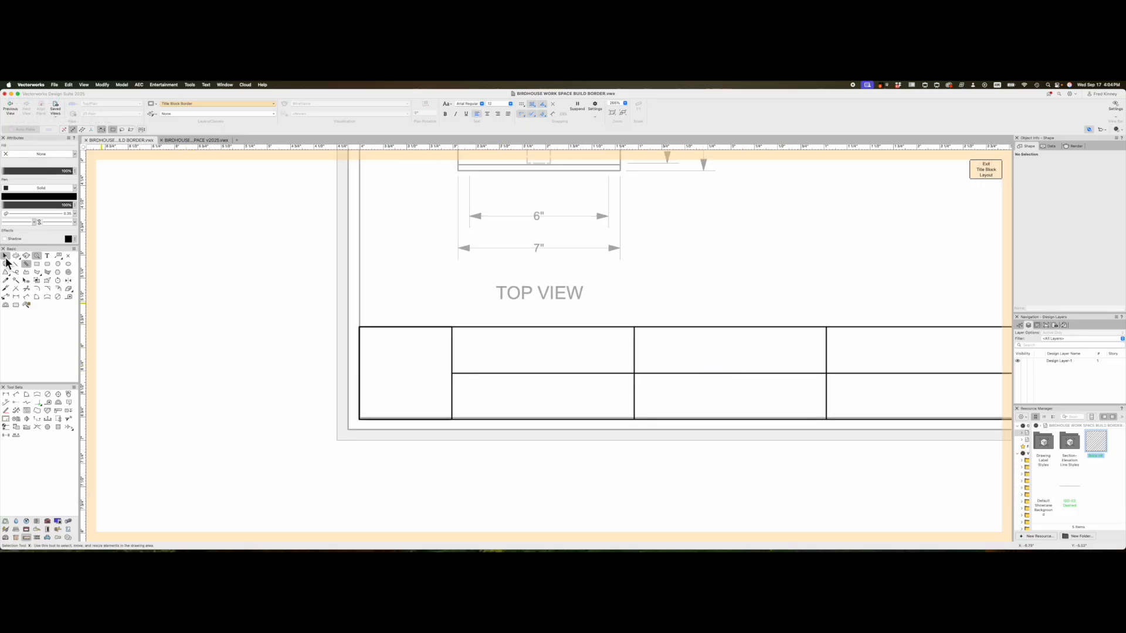
pyautogui.click(48, 255)
# - Type a 48 pt '1' in the square cell and move it up and left
pyautogui.scroll(1, 403, 351)
pyautogui.click(404, 341)
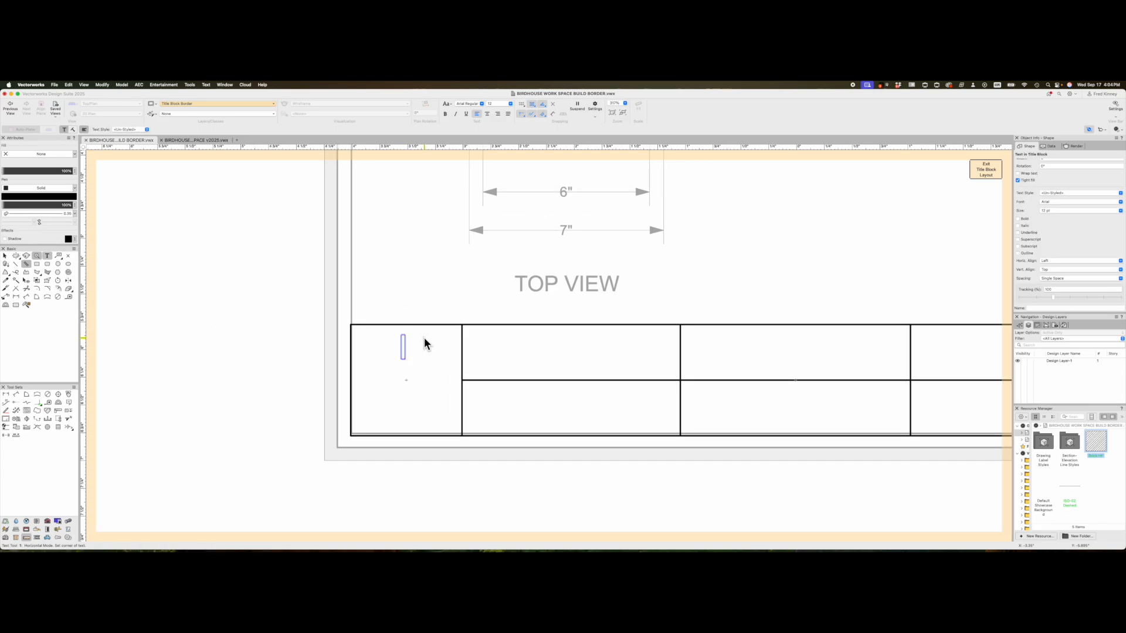
pyautogui.write('1')
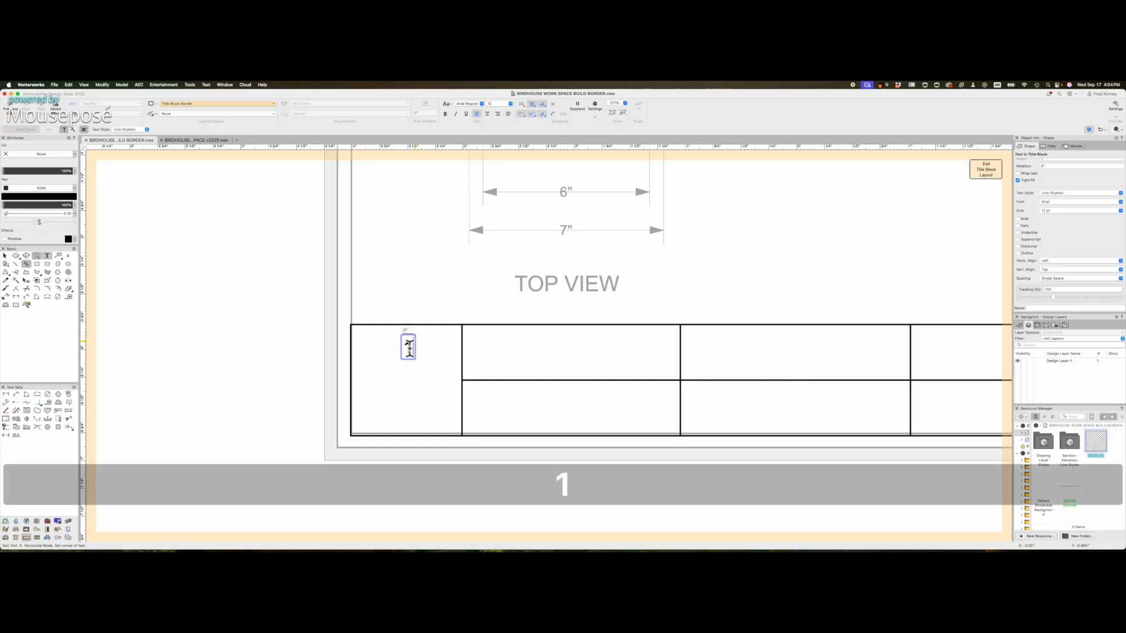
pyautogui.doubleClick(411, 347)
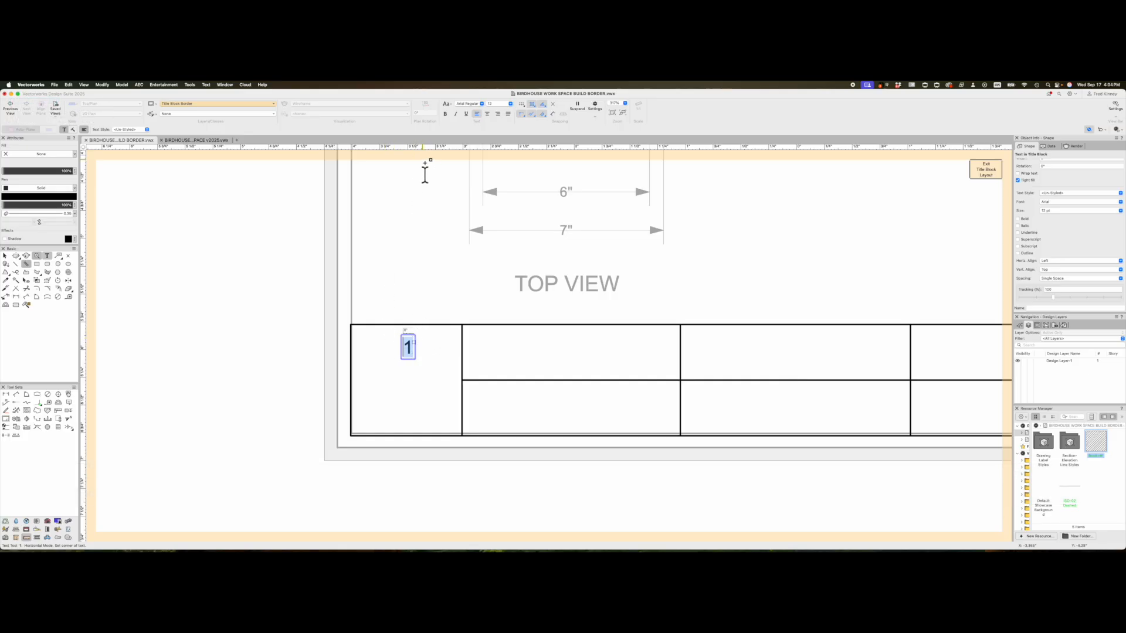
pyautogui.click(510, 104)
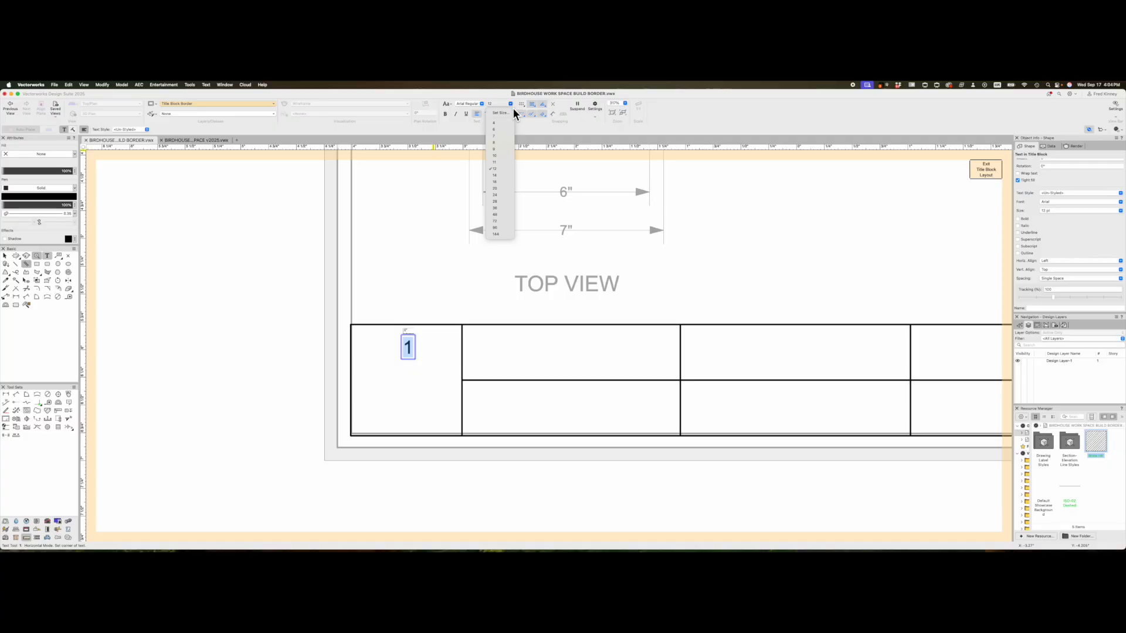
pyautogui.click(507, 215)
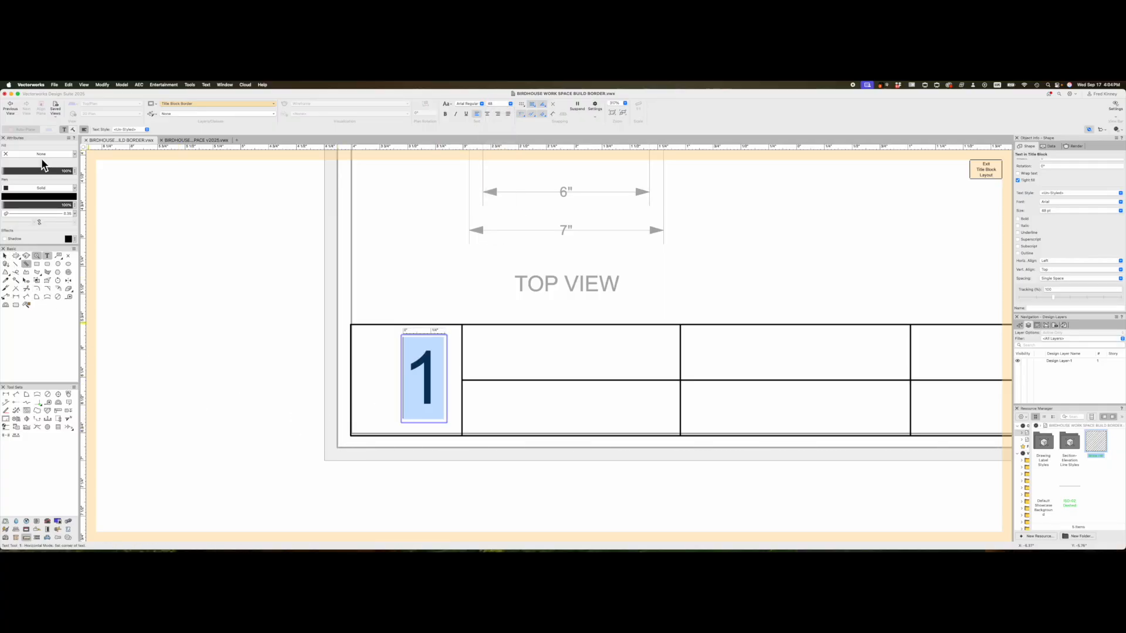
pyautogui.click(6, 261)
pyautogui.click(424, 374)
pyautogui.moveTo(426, 376); pyautogui.dragTo(404, 352)
pyautogui.click(432, 404)
# - Draw a short rule under the 1
pyautogui.scroll(1, 432, 406)
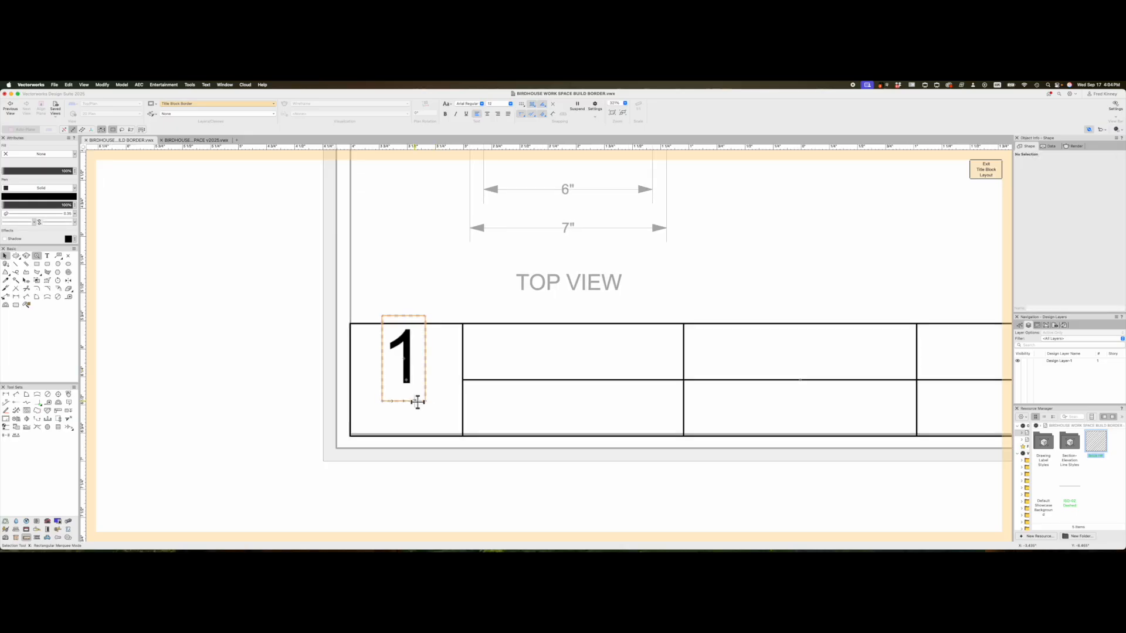
pyautogui.press('2')
pyautogui.click(382, 395)
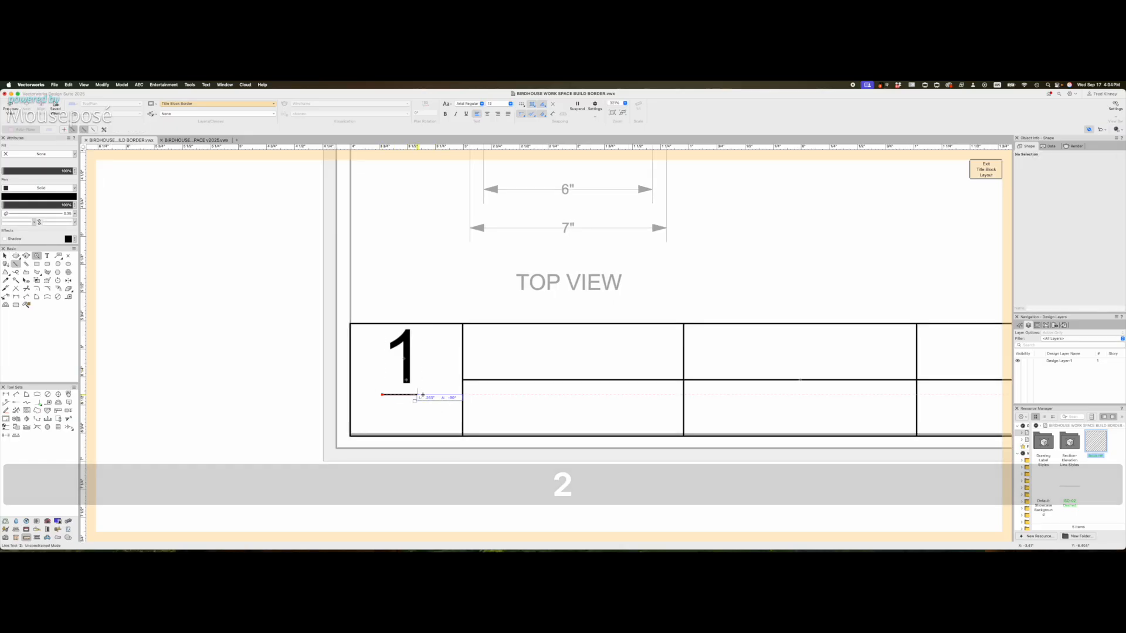
pyautogui.keyDown('shift'); pyautogui.click(434, 394); pyautogui.keyUp('shift')
pyautogui.press('x')
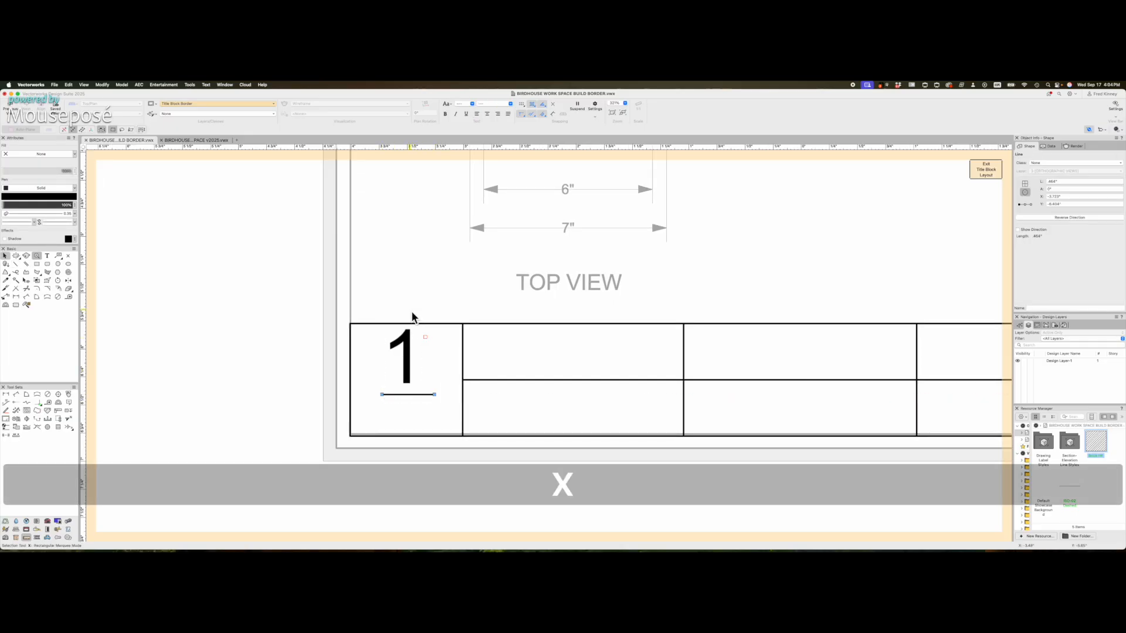
pyautogui.click(411, 310)
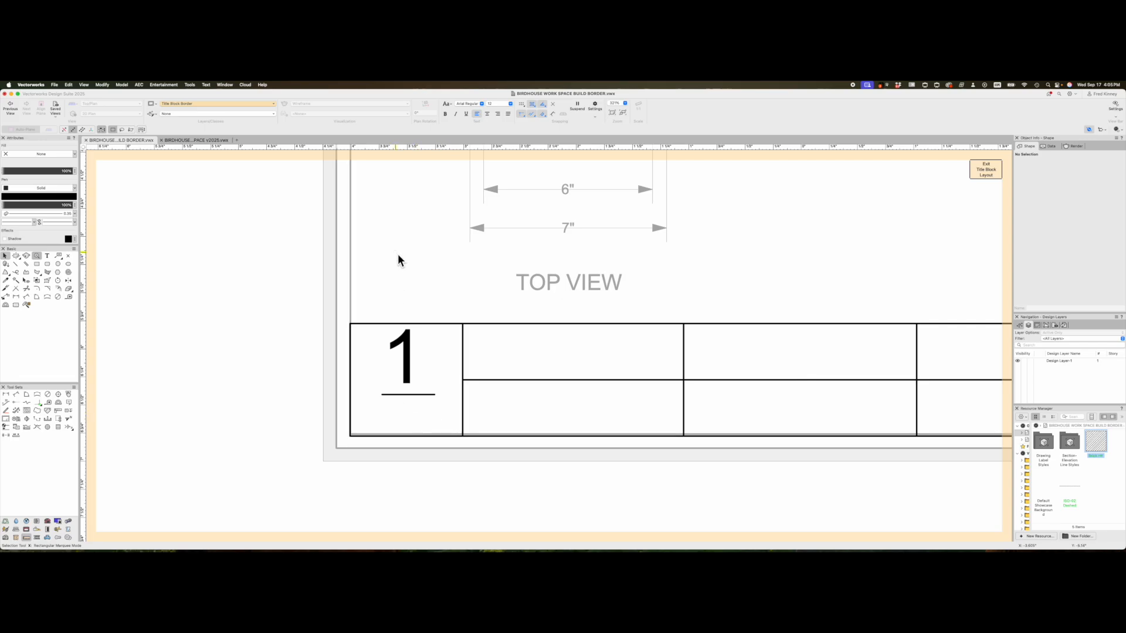
# - Add an 'X' centred below the rule
pyautogui.press('1')
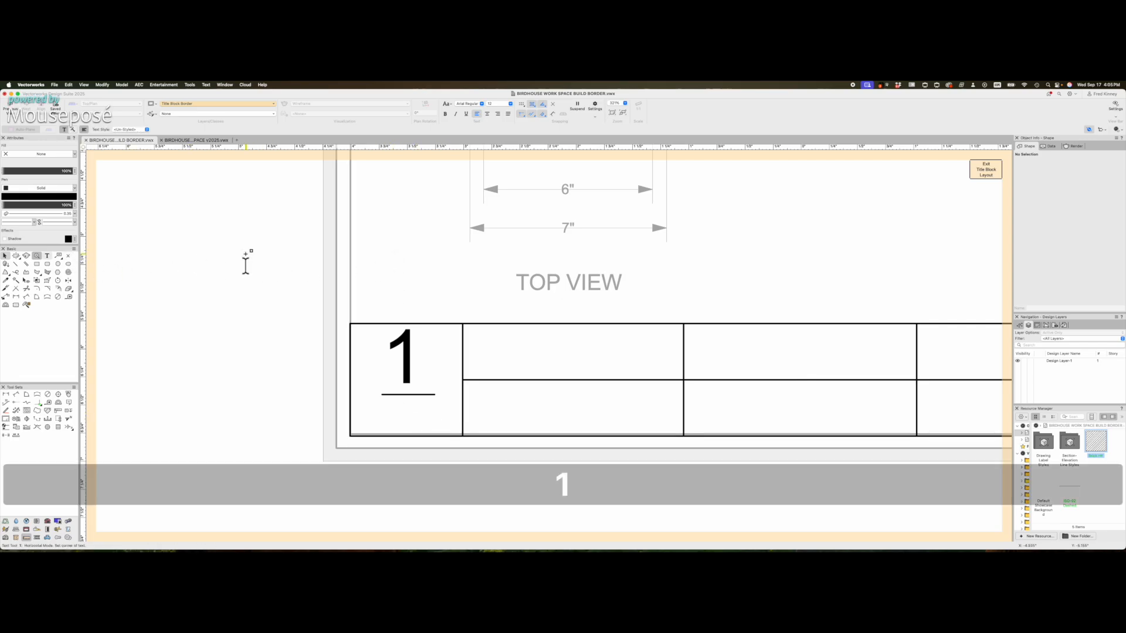
pyautogui.click(406, 406)
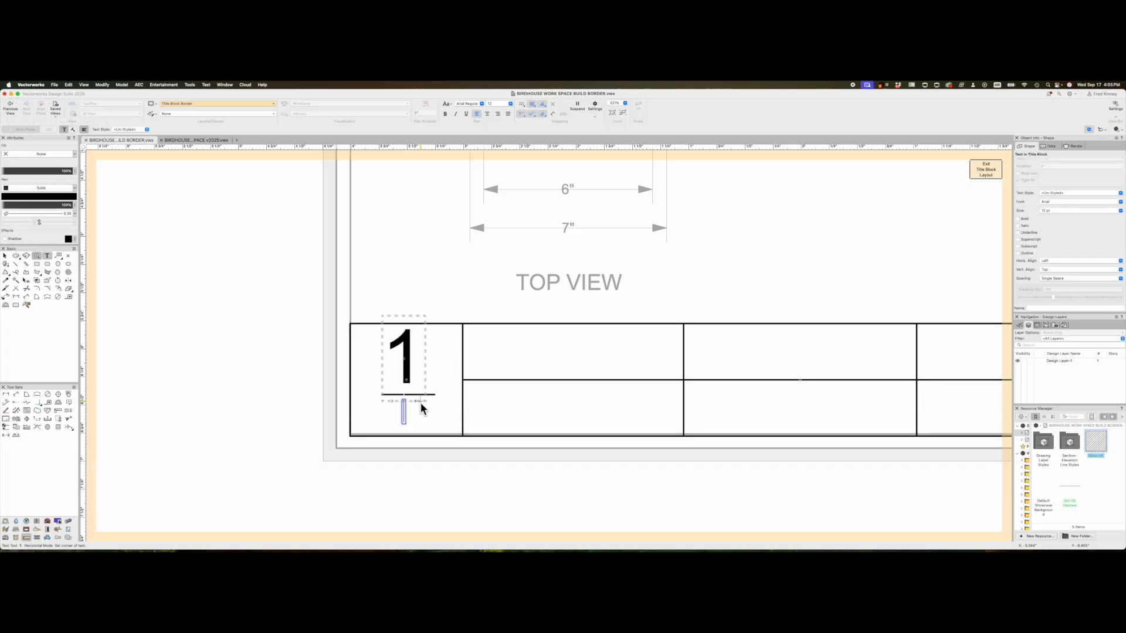
pyautogui.write('X')
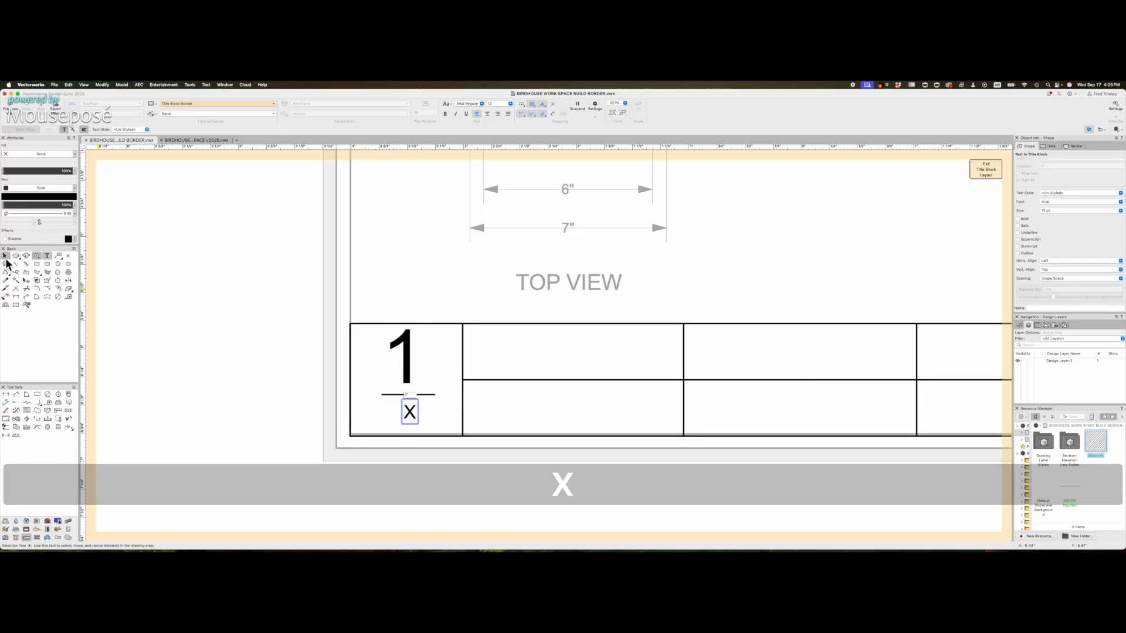
pyautogui.click(5, 258)
pyautogui.keyDown('shift'); pyautogui.moveTo(413, 413); pyautogui.dragTo(404, 414); pyautogui.keyUp('shift')
pyautogui.click(437, 264)
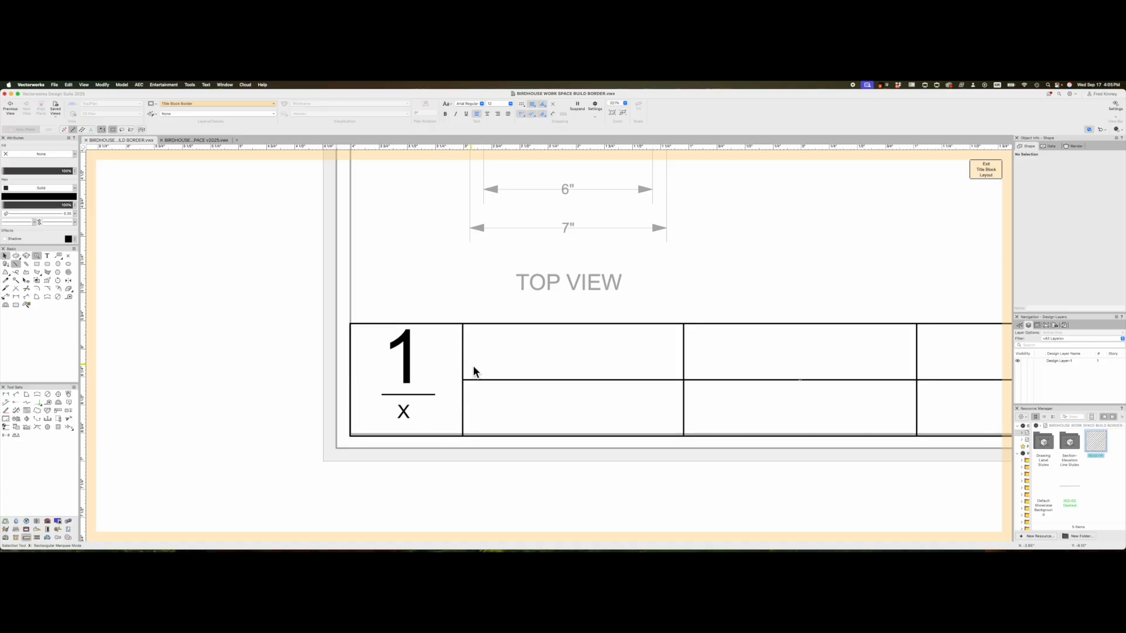
# - Add a PROJECT label in the first upper cell beside the square
pyautogui.scroll(1, 481, 362)
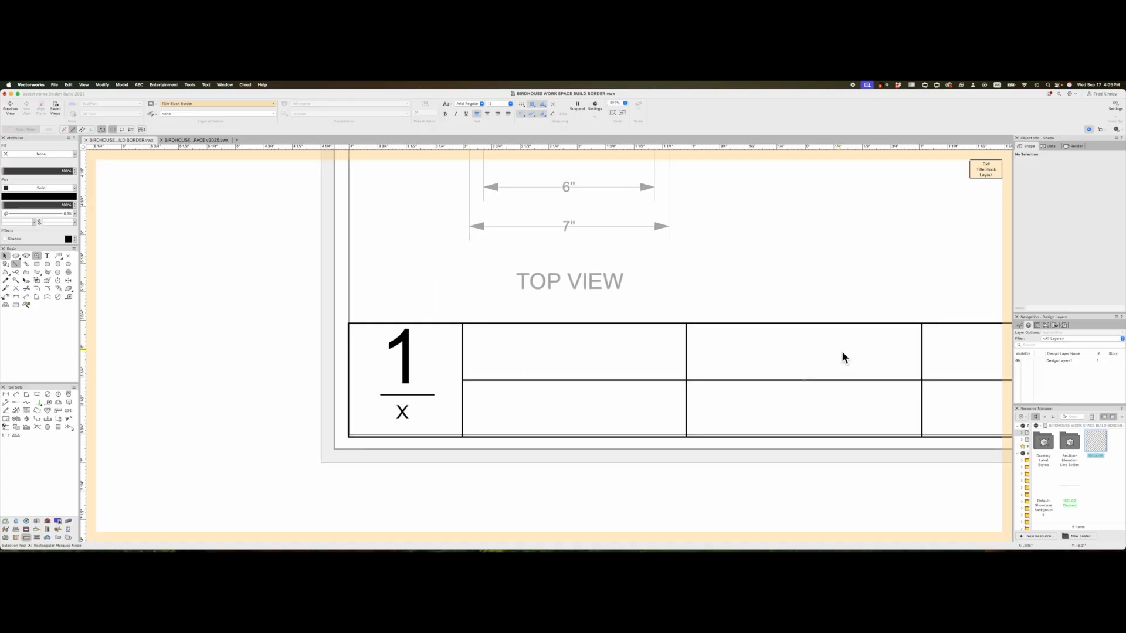
pyautogui.scroll(-2, 382, 326)
pyautogui.scroll(-2, 465, 367)
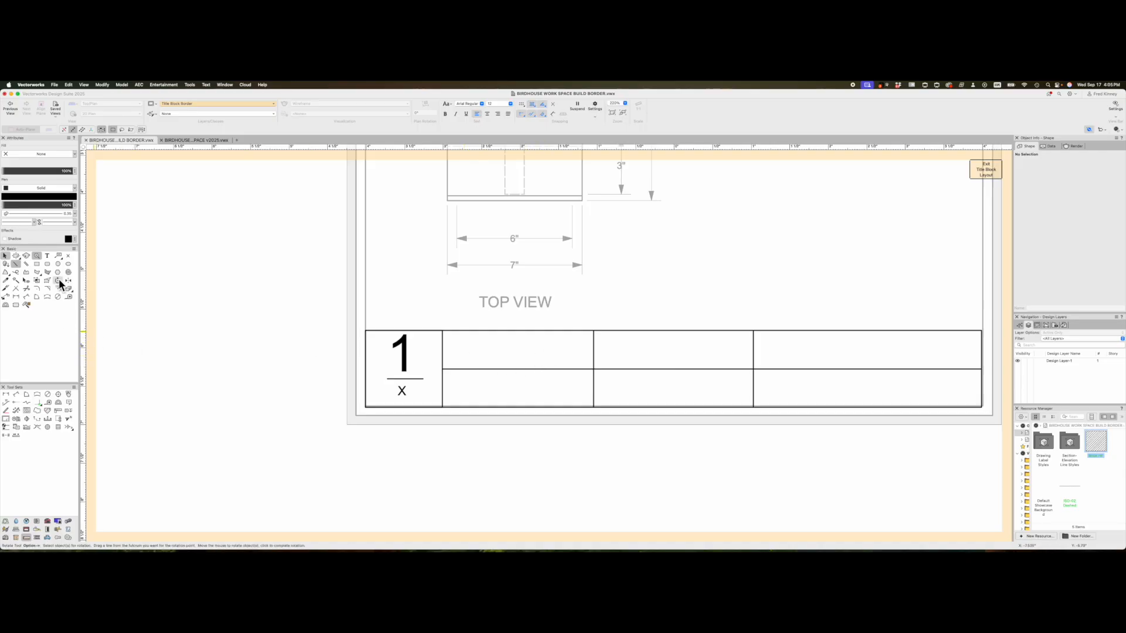
pyautogui.click(47, 255)
pyautogui.scroll(2, 510, 379)
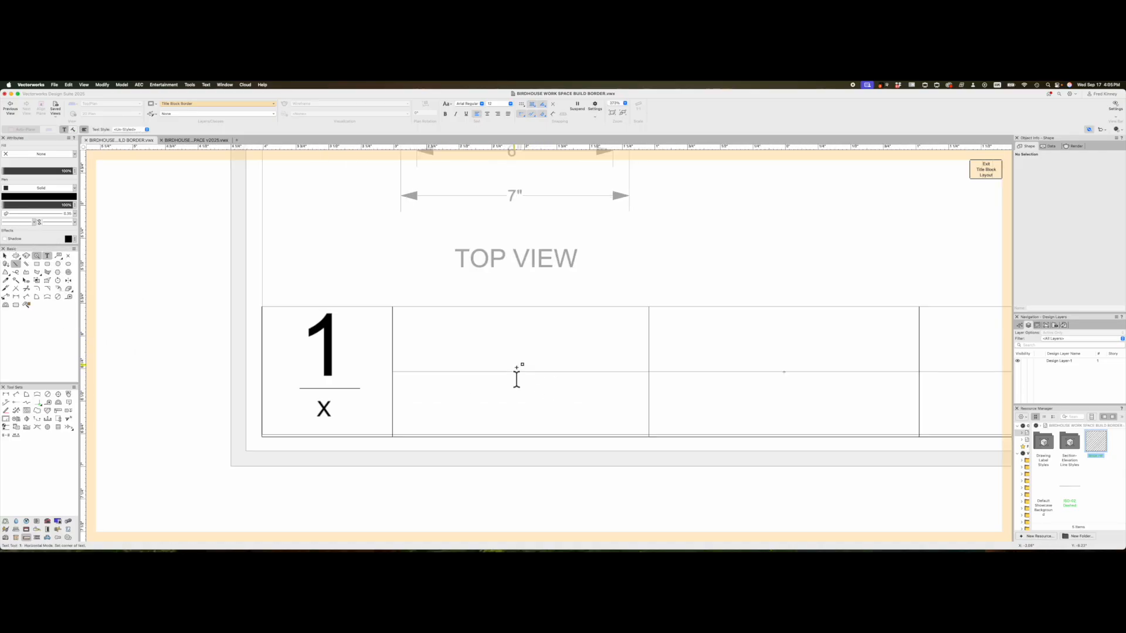
pyautogui.click(410, 359)
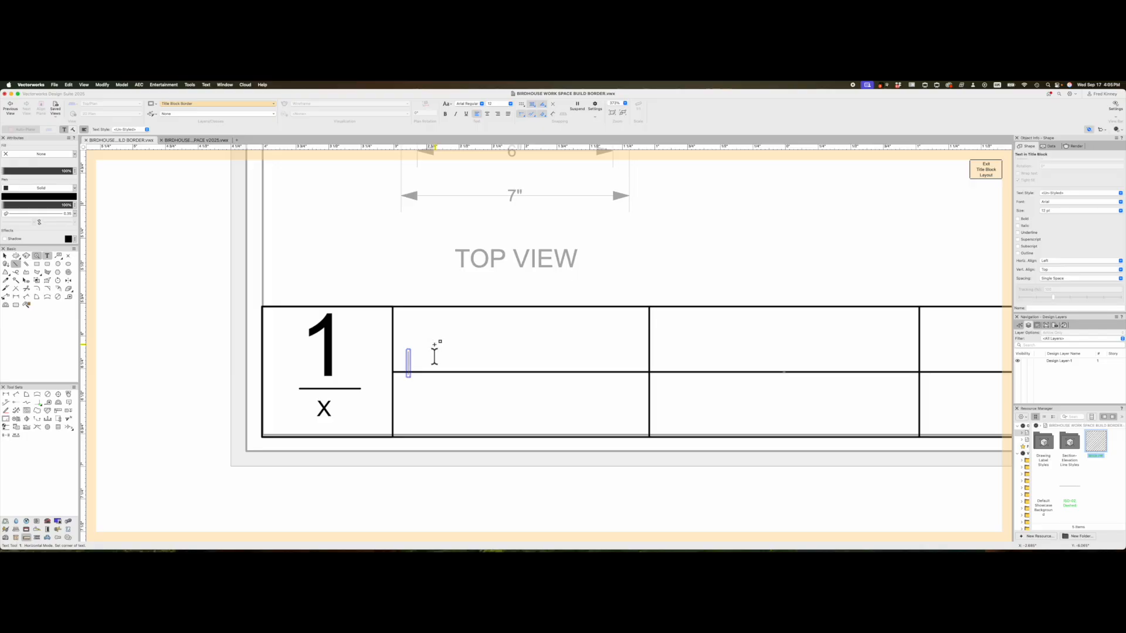
pyautogui.write('PROJECT')
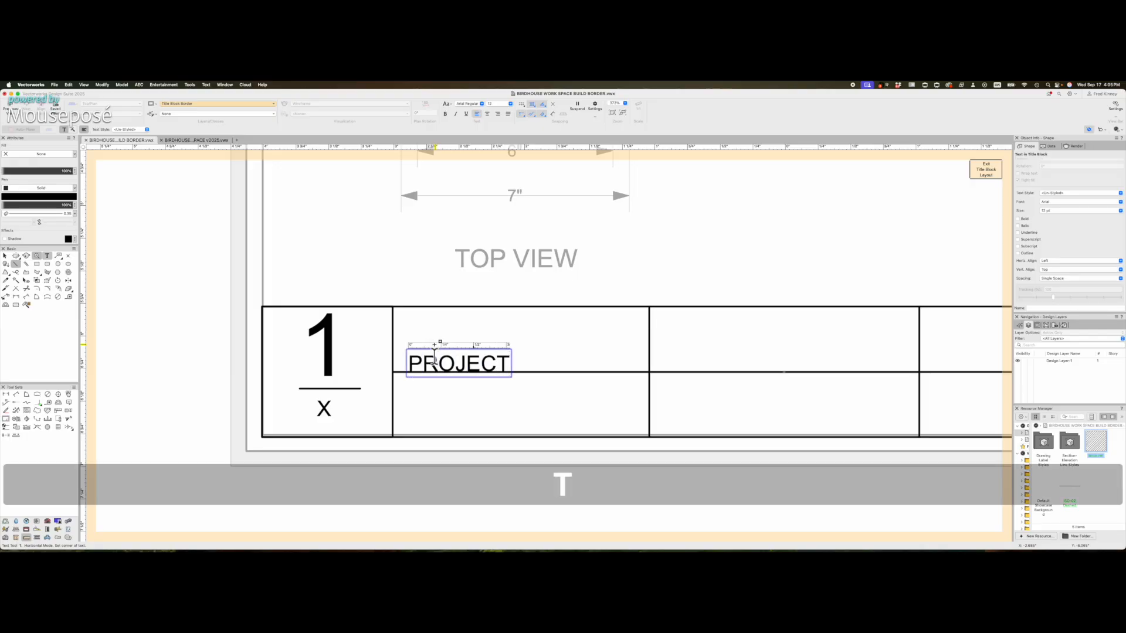
pyautogui.click(6, 255)
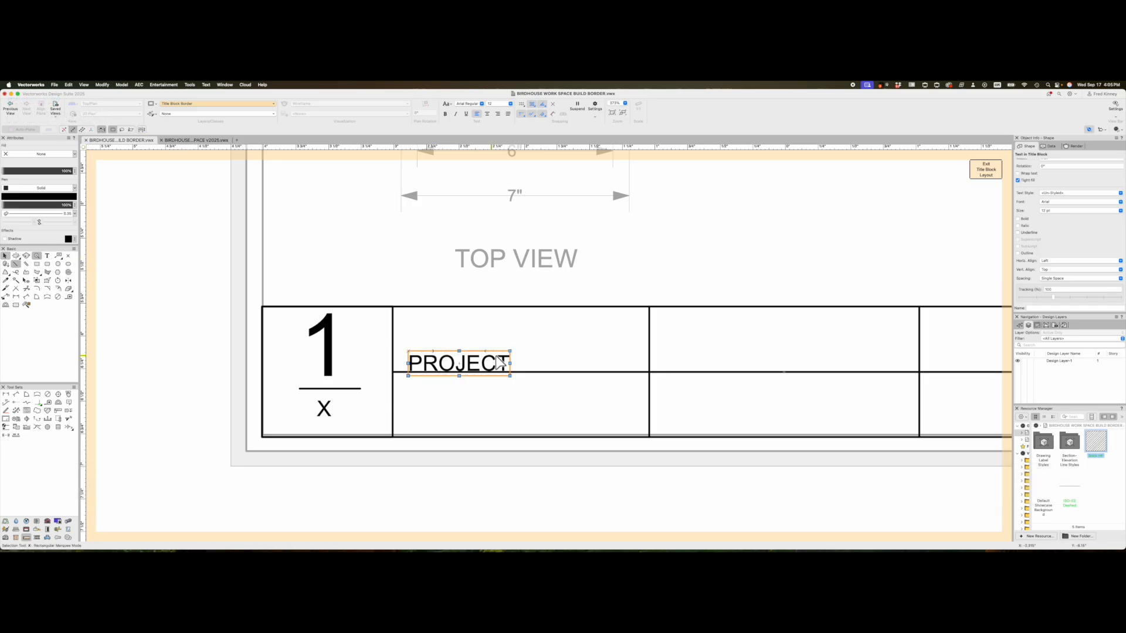
pyautogui.moveTo(460, 366); pyautogui.dragTo(450, 361)
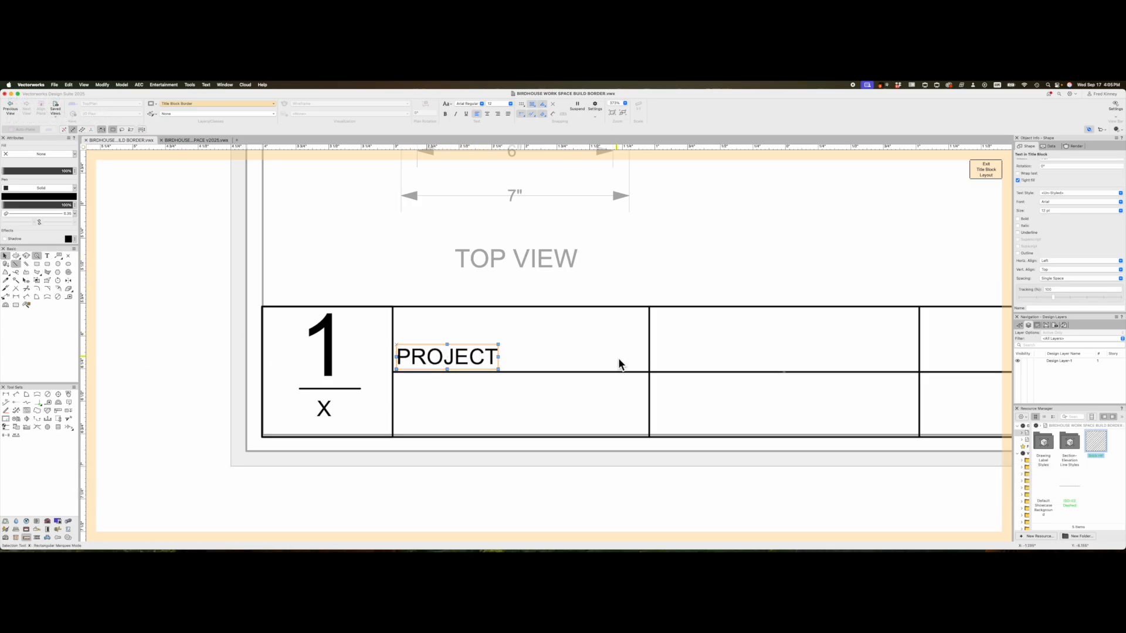
# - Mirror-duplicate PROJECT into the next cell and slide it toward the cell's left edge
pyautogui.press('=')
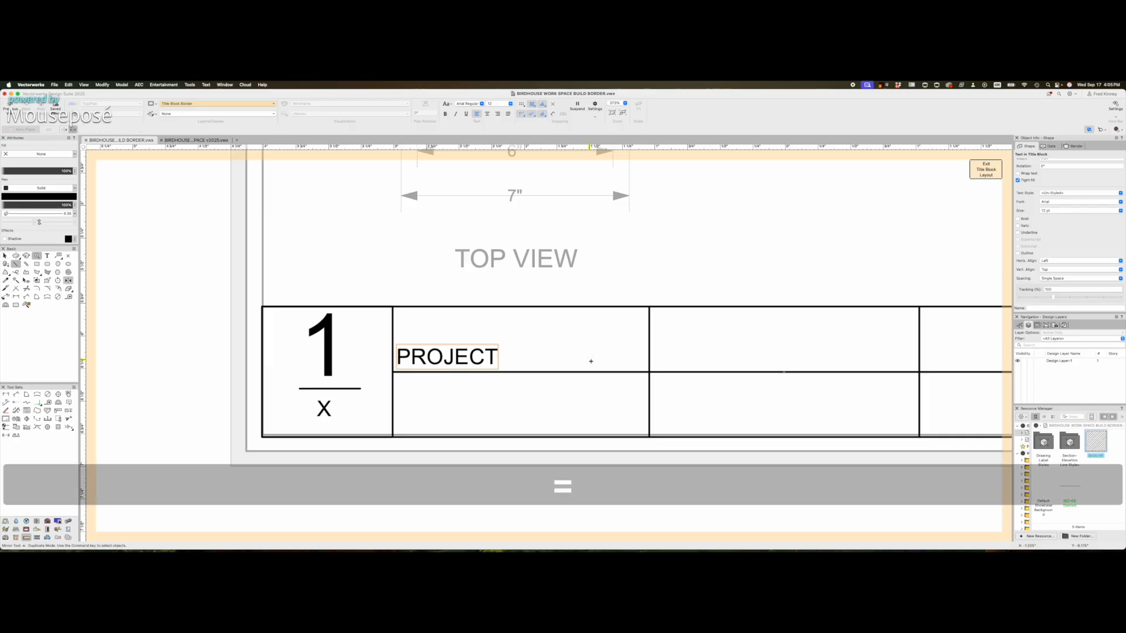
pyautogui.click(590, 363)
pyautogui.keyDown('shift'); pyautogui.click(588, 261); pyautogui.keyUp('shift')
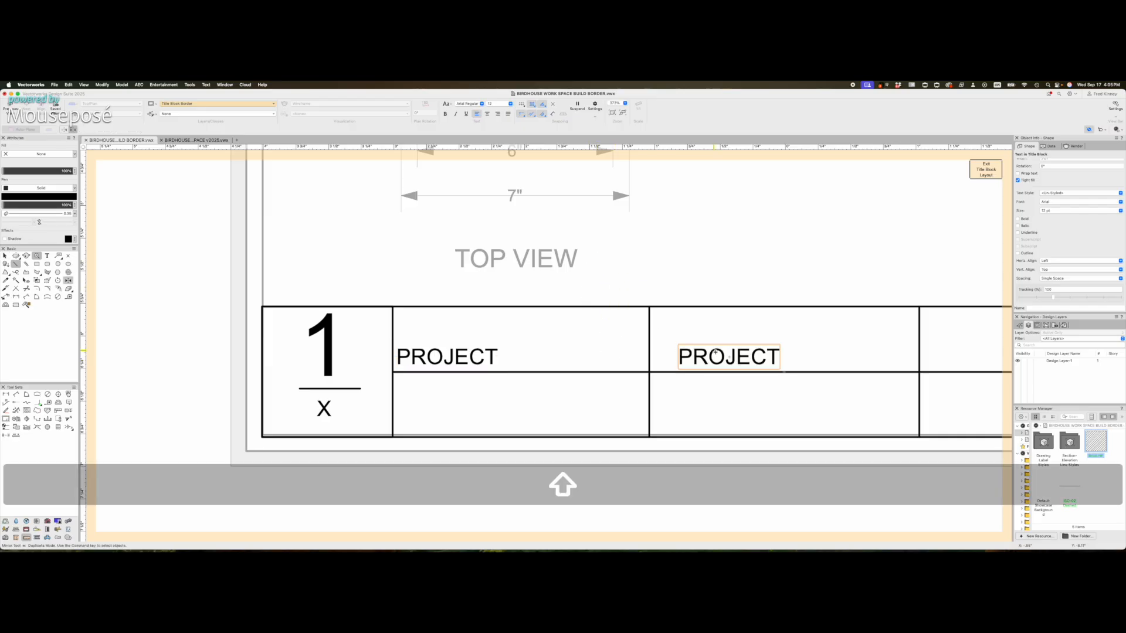
pyautogui.scroll(2, 716, 352)
pyautogui.press('x')
pyautogui.keyDown('shift'); pyautogui.click(689, 355); pyautogui.keyUp('shift')
pyautogui.moveTo(690, 357); pyautogui.dragTo(660, 357)
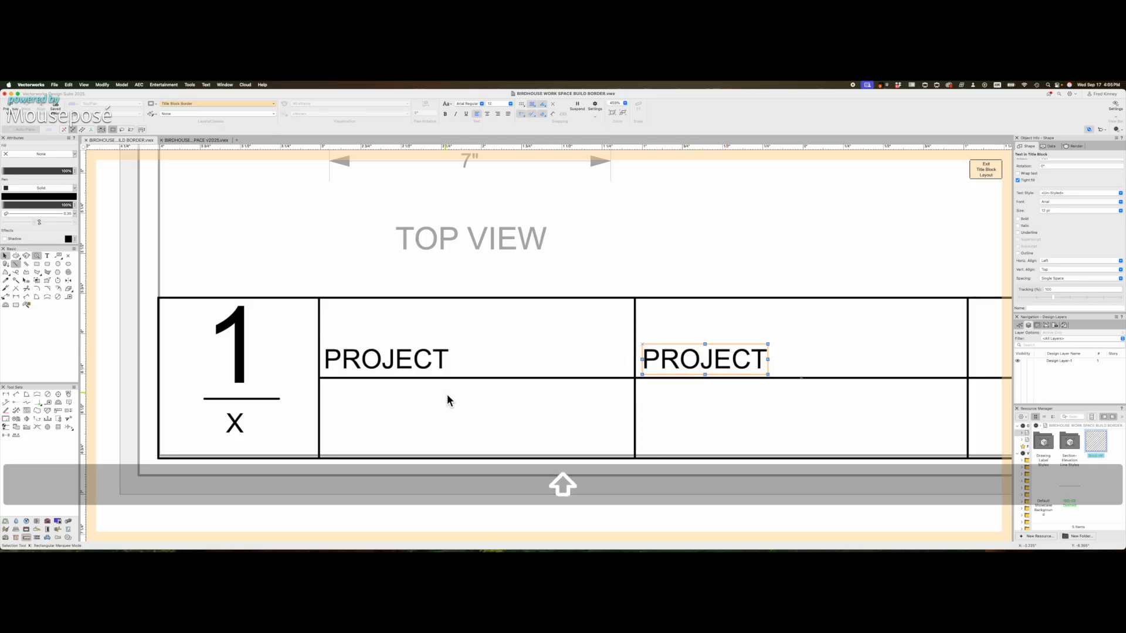
# - Change the copied label's text to DRAWING
pyautogui.doubleClick(669, 359)
pyautogui.doubleClick(669, 359)
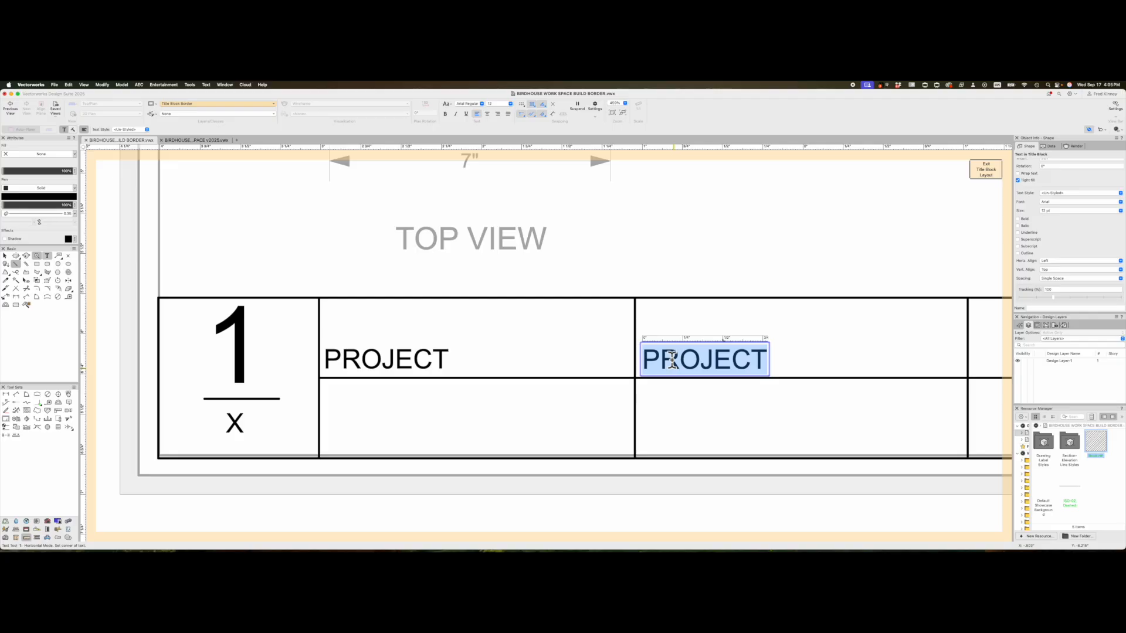
pyautogui.write('DRAWING')
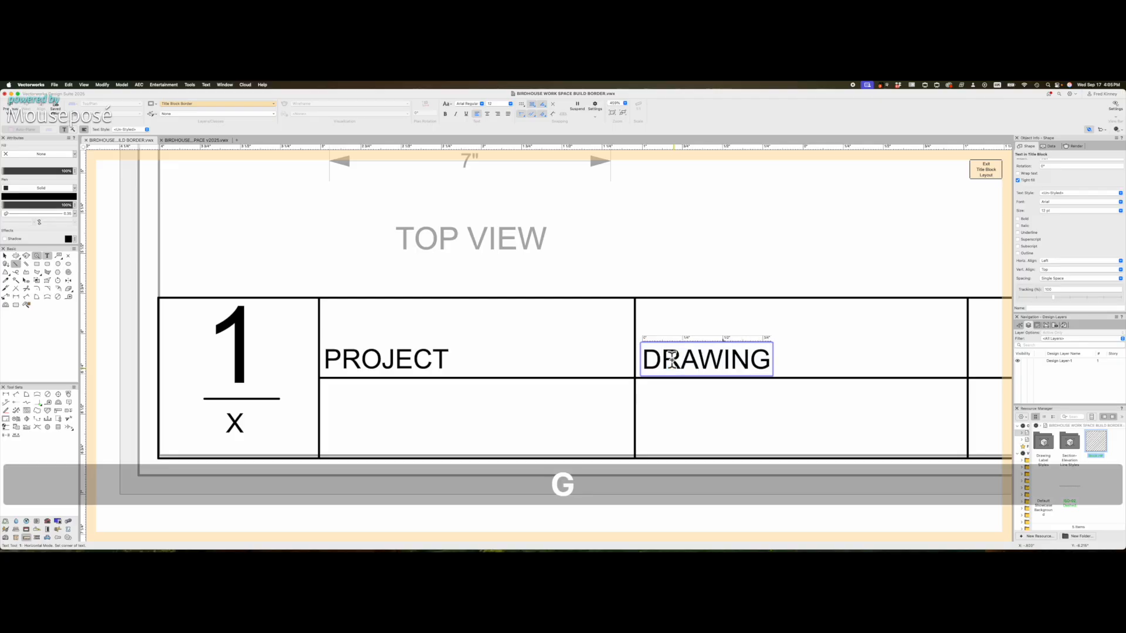
pyautogui.click(6, 256)
pyautogui.click(438, 269)
pyautogui.scroll(-3, 475, 267)
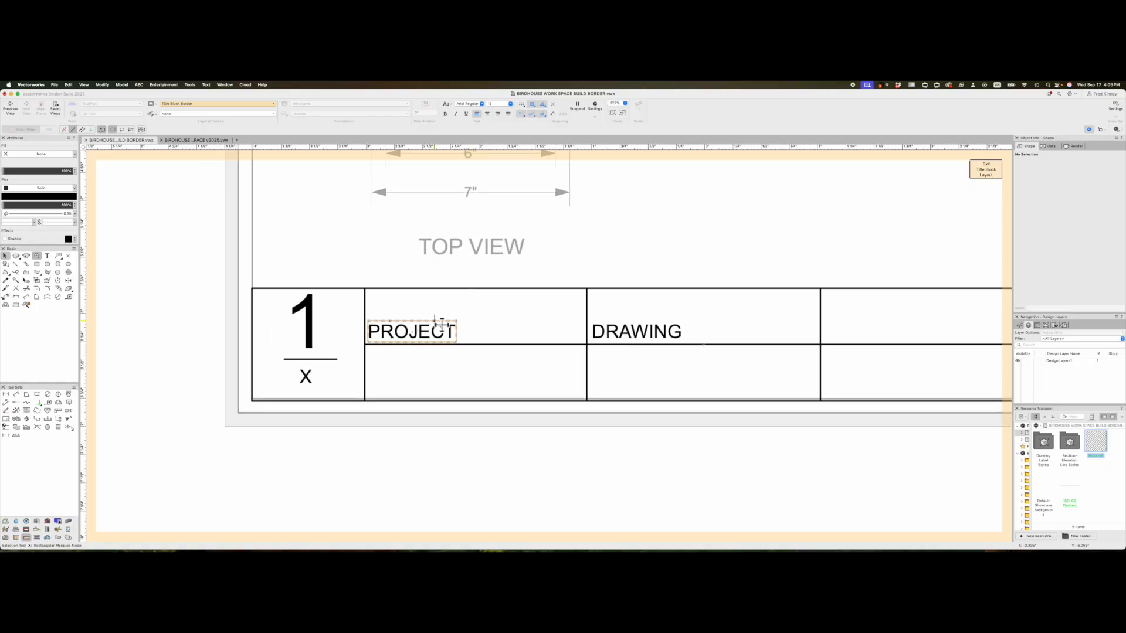
pyautogui.scroll(-2, 513, 325)
# - Mirror a copy of DRAWING into the third cell
pyautogui.click(577, 330)
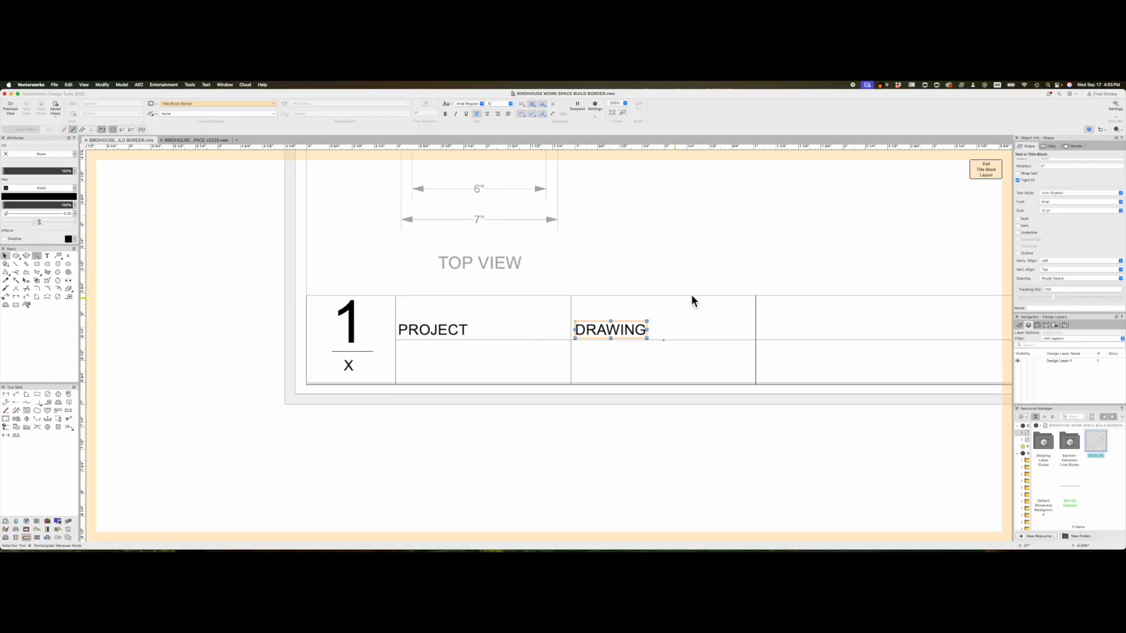
pyautogui.press('=')
pyautogui.moveTo(734, 314); pyautogui.dragTo(733, 249)
pyautogui.scroll(4, 835, 302)
pyautogui.press('x')
pyautogui.moveTo(865, 345)
pyautogui.keyDown('shift'); pyautogui.mouseDown()
pyautogui.moveTo(777, 342)
pyautogui.moveTo(759, 355)
pyautogui.mouseUp(); pyautogui.keyUp('shift')
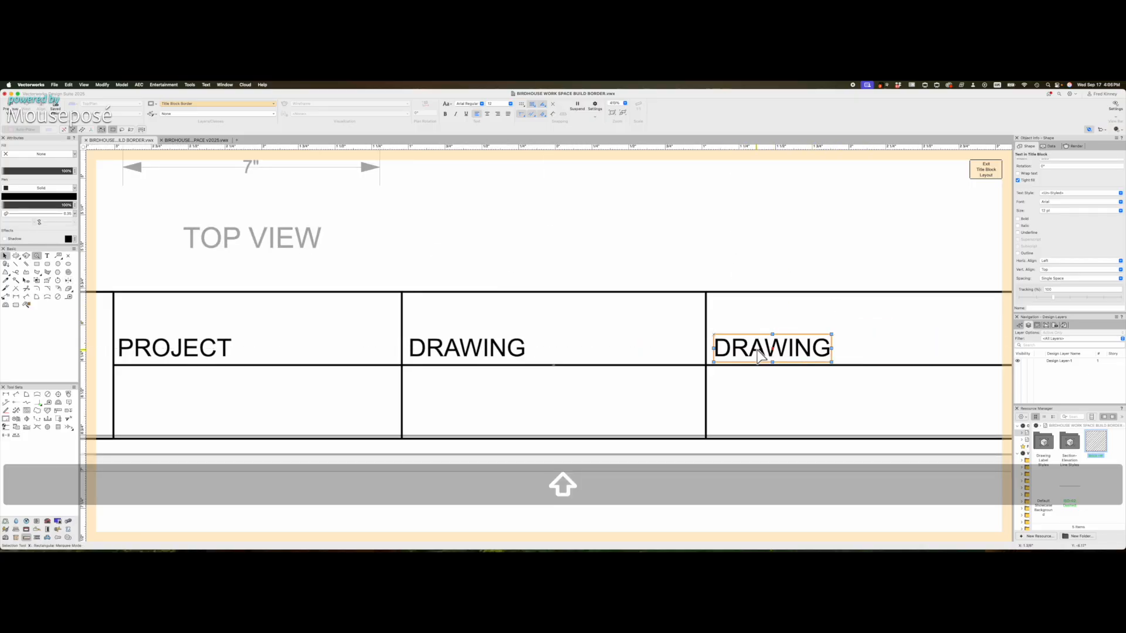
# - Retype the third-cell copy as SCALE
pyautogui.doubleClick(758, 352)
pyautogui.doubleClick(756, 348)
pyautogui.write('SCALE')
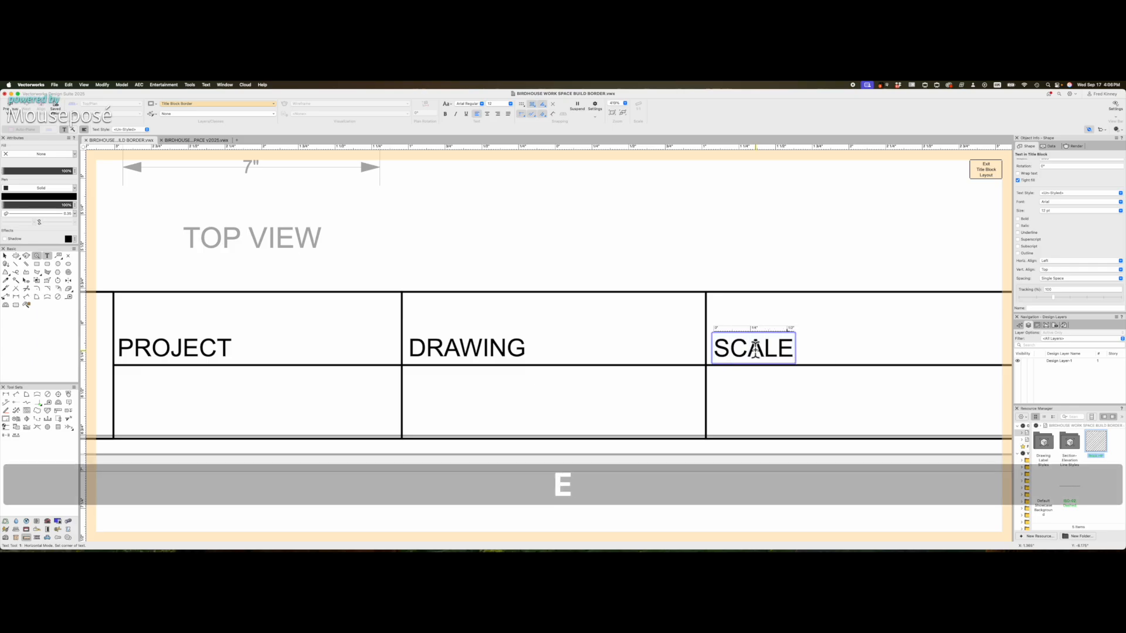
pyautogui.click(5, 256)
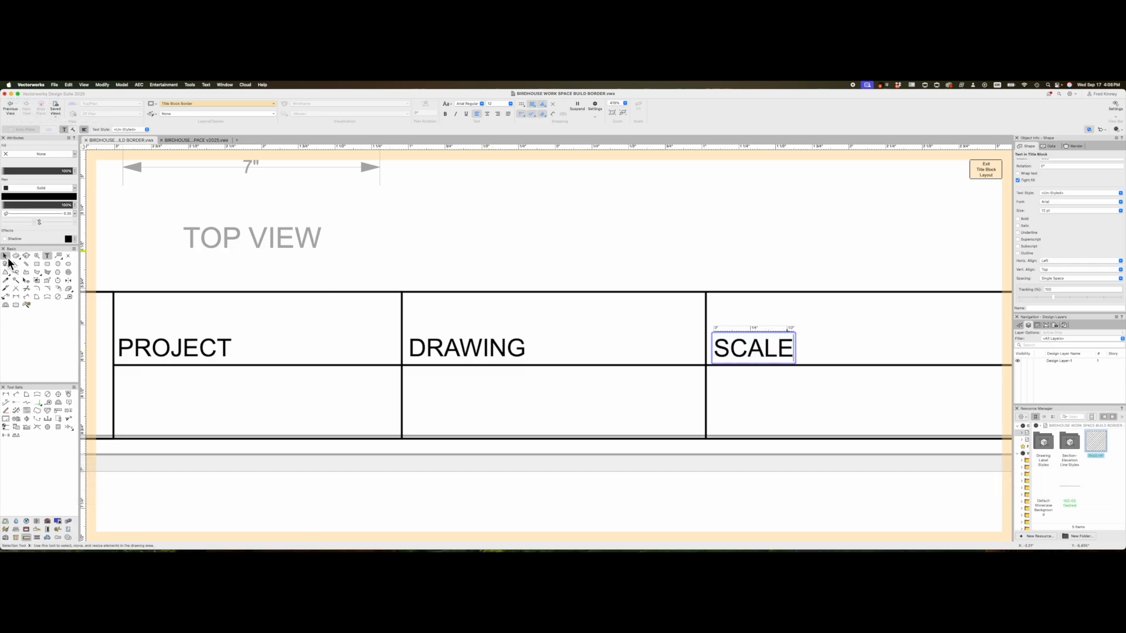
pyautogui.click(522, 229)
pyautogui.scroll(-4, 775, 235)
pyautogui.moveTo(825, 359); pyautogui.dragTo(728, 246)
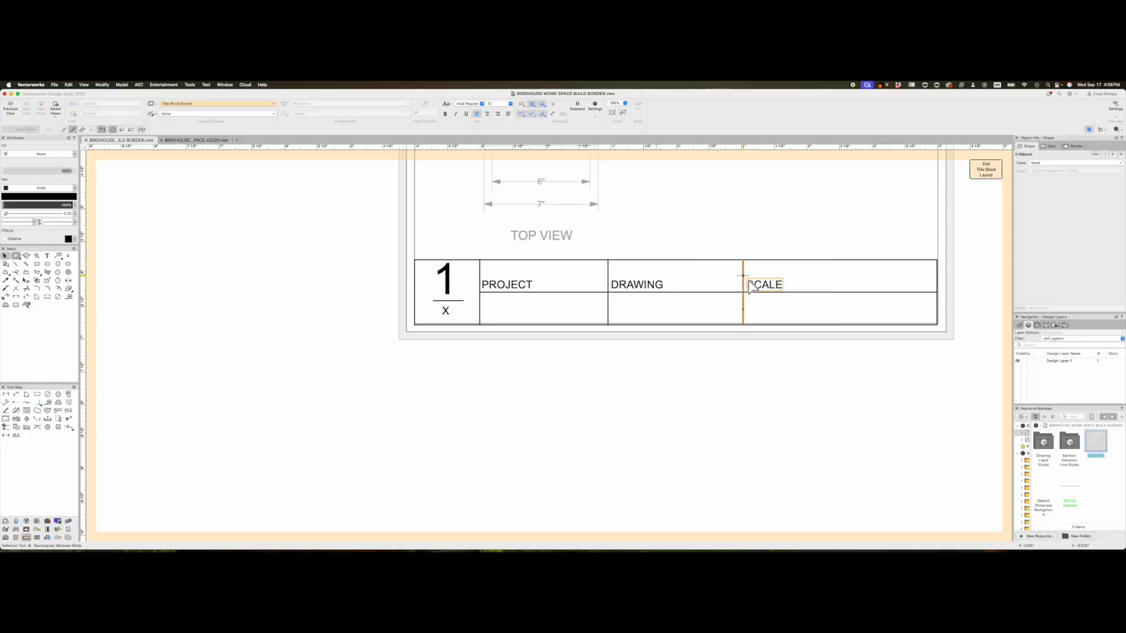
# - Widen the cells by shifting SCALE and DRAWING with their dividers to the right
pyautogui.keyDown('shift'); pyautogui.moveTo(778, 288); pyautogui.dragTo(890, 288); pyautogui.keyUp('shift')
pyautogui.moveTo(704, 355)
pyautogui.mouseDown()
pyautogui.moveTo(603, 256)
pyautogui.moveTo(609, 277)
pyautogui.moveTo(649, 273)
pyautogui.mouseUp()
pyautogui.click(624, 234)
pyautogui.scroll(2, 572, 318)
# - Mirror-copy PROJECT, DRAWING and SCALE into the bottom row and nudge them down
pyautogui.click(493, 278)
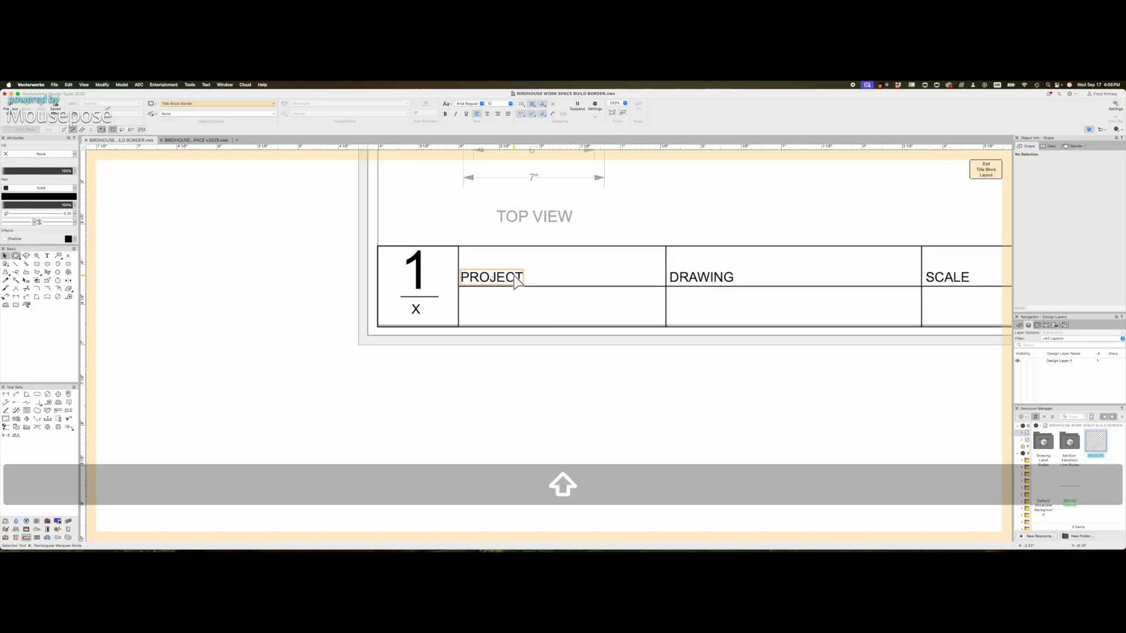
pyautogui.keyDown('shift'); pyautogui.click(689, 286); pyautogui.keyUp('shift')
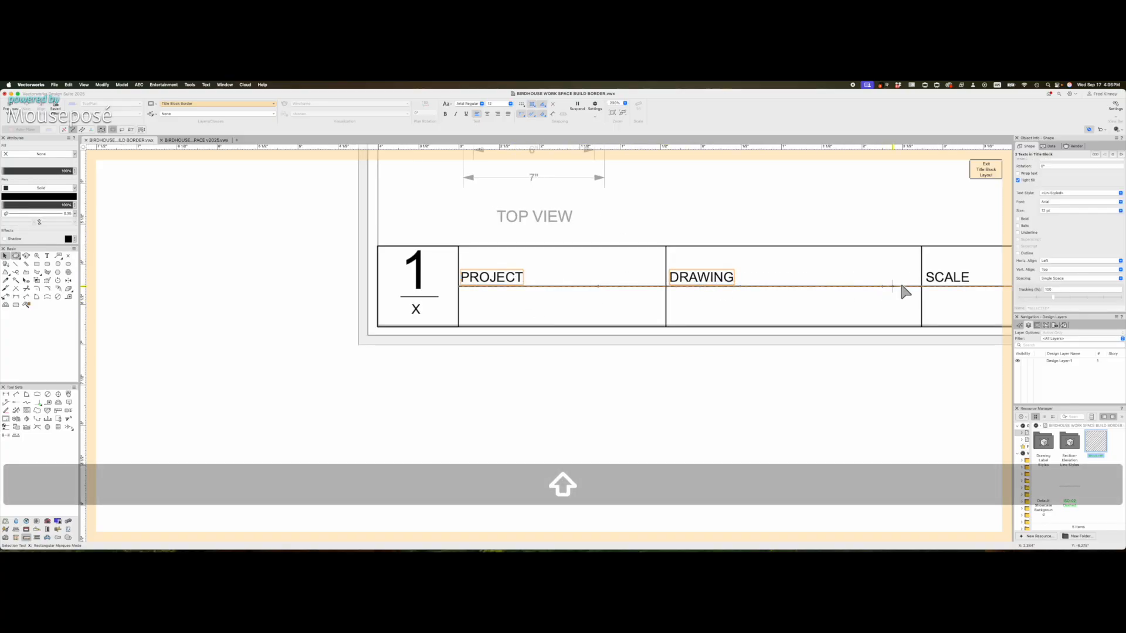
pyautogui.keyDown('shift'); pyautogui.click(936, 281); pyautogui.keyUp('shift')
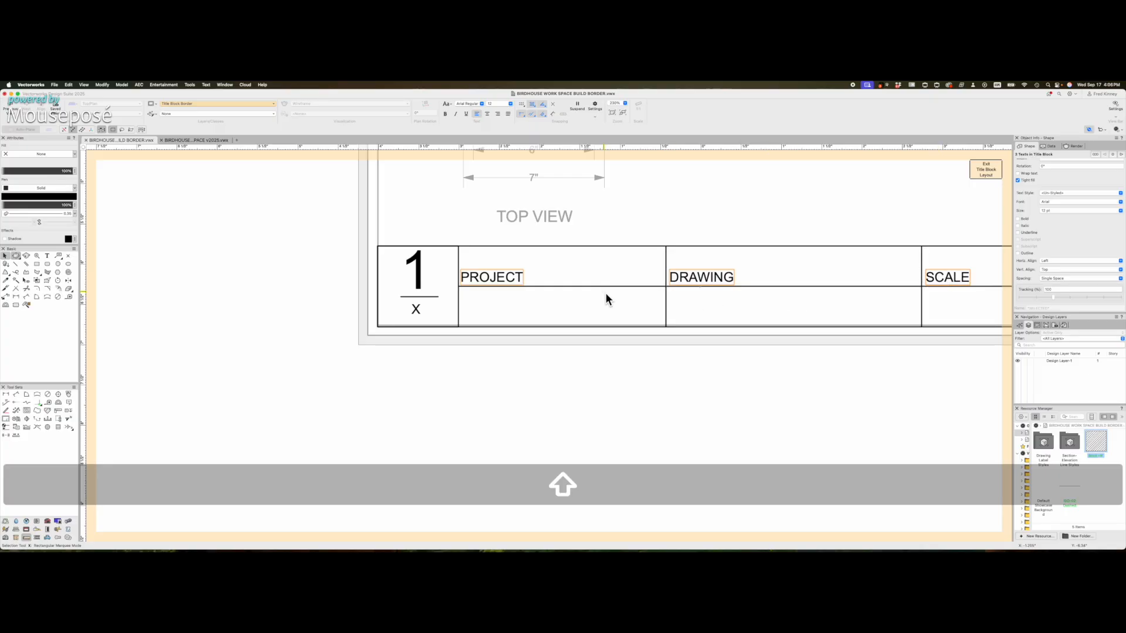
pyautogui.press('=')
pyautogui.keyDown('shift'); pyautogui.click(589, 286); pyautogui.keyUp('shift')
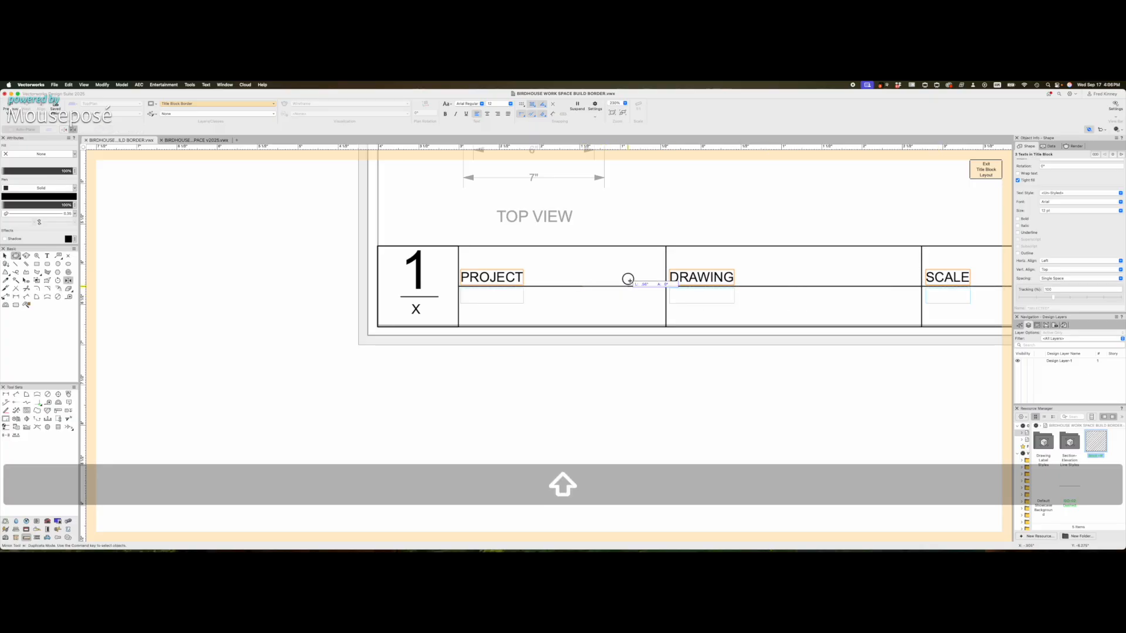
pyautogui.keyDown('shift'); pyautogui.click(628, 279); pyautogui.keyUp('shift')
pyautogui.press('x')
pyautogui.scroll(2, 510, 306)
pyautogui.keyDown('shift'); pyautogui.moveTo(498, 296); pyautogui.dragTo(495, 317); pyautogui.keyUp('shift')
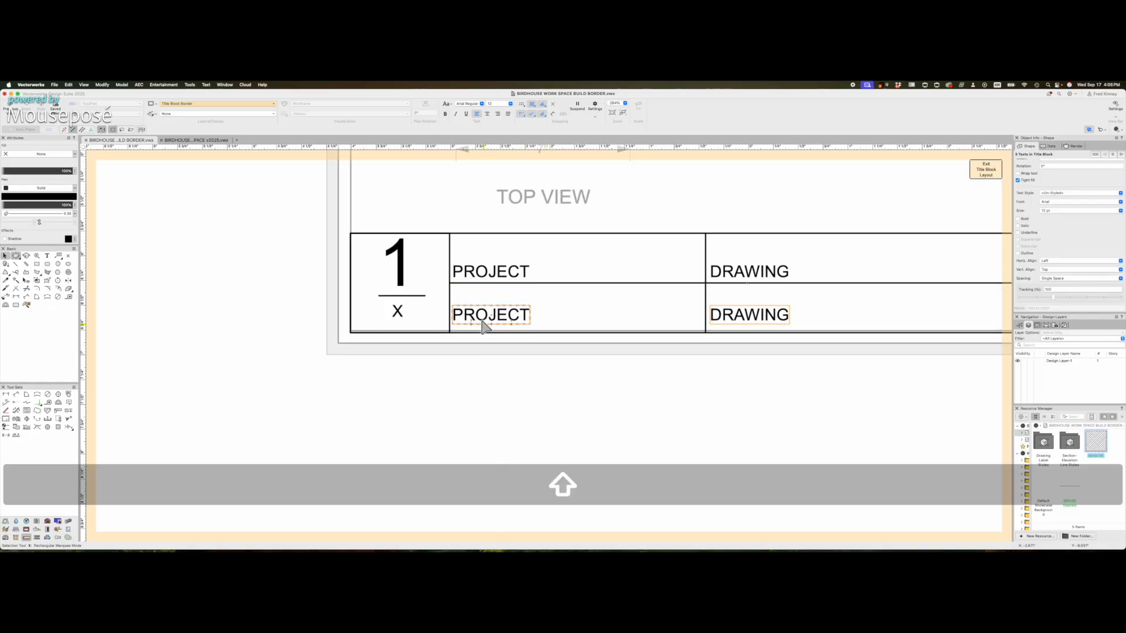
pyautogui.hotkey('shift', 'Down')
pyautogui.click(566, 302)
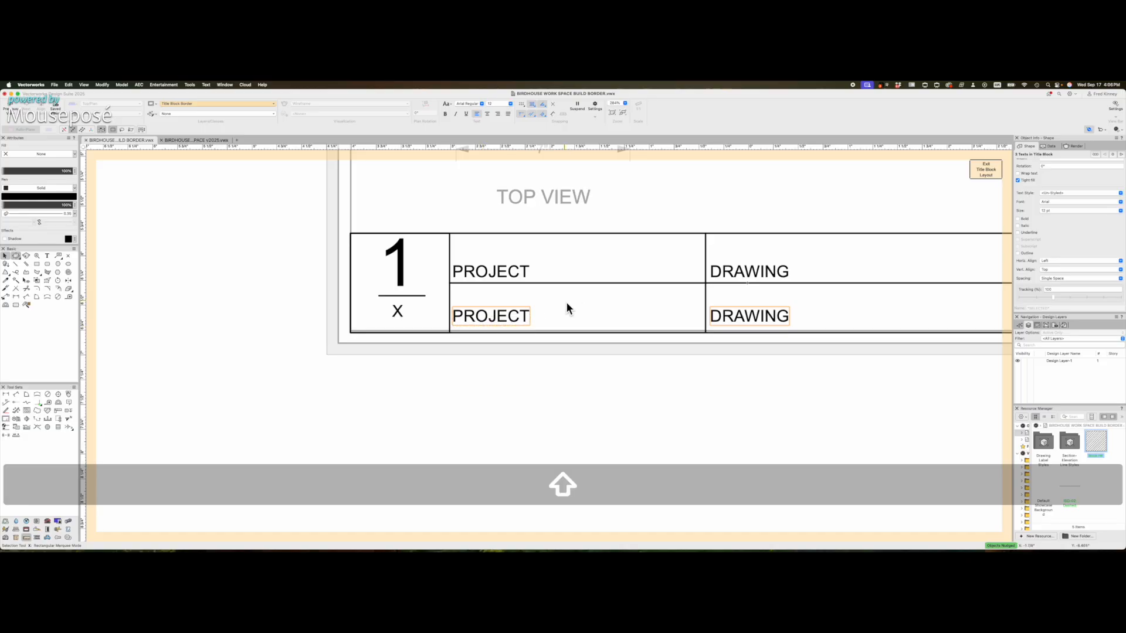
# - Rename the lower PROJECT label to CLASS
pyautogui.doubleClick(488, 319)
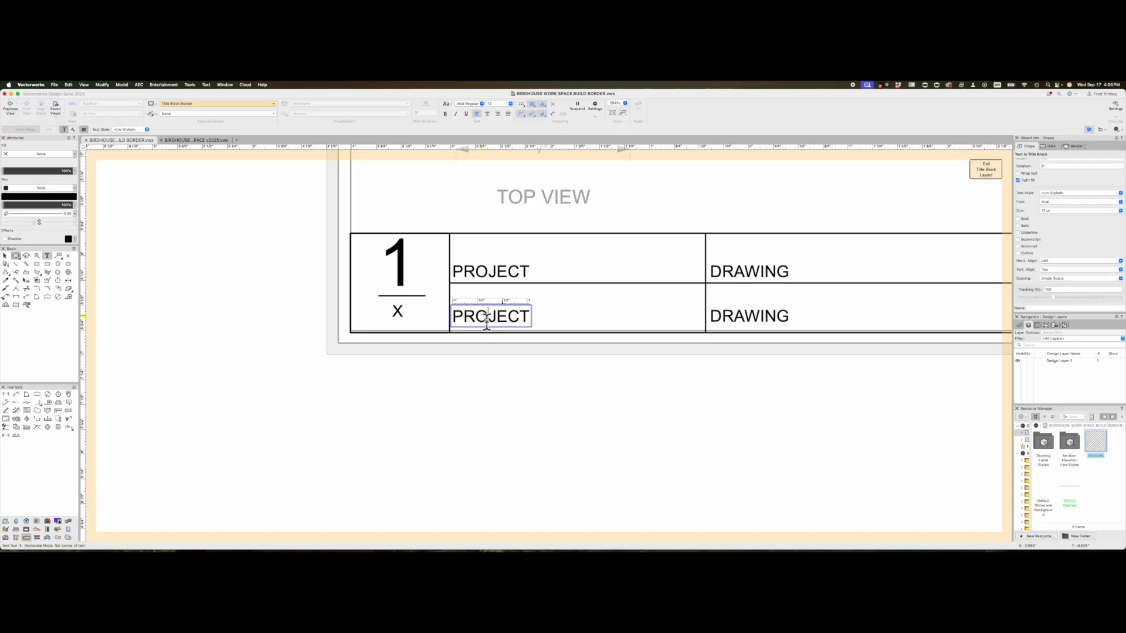
pyautogui.doubleClick(482, 317)
pyautogui.write('CLASS')
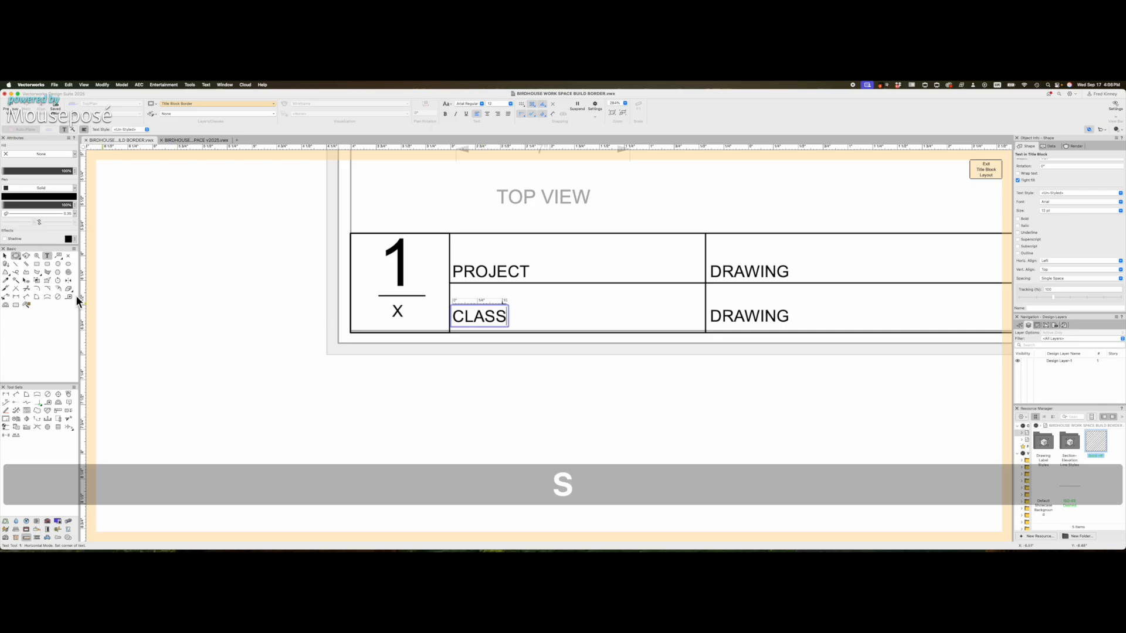
pyautogui.click(5, 256)
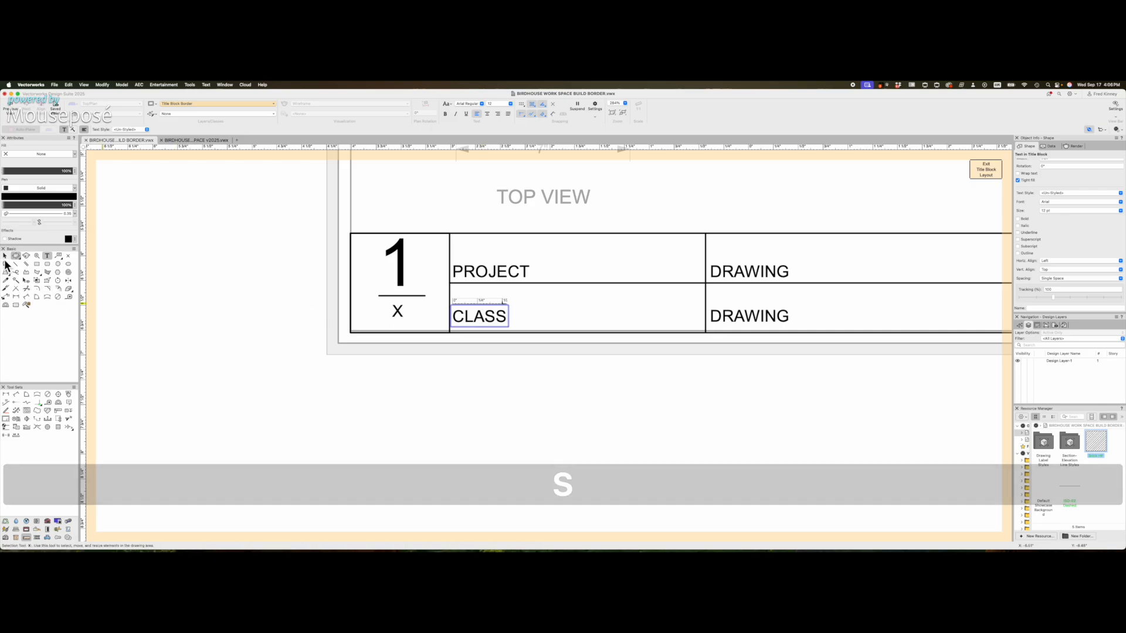
pyautogui.scroll(-4, 342, 374)
pyautogui.scroll(4, 527, 359)
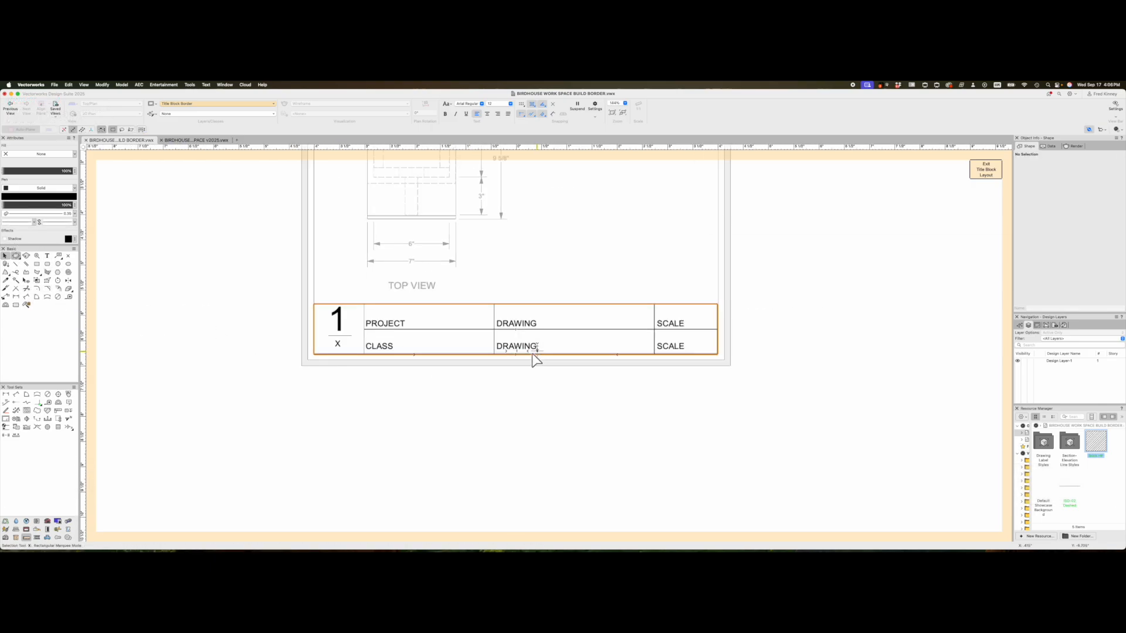
# - Change the lower DRAWING label to STUDENT
pyautogui.doubleClick(520, 350)
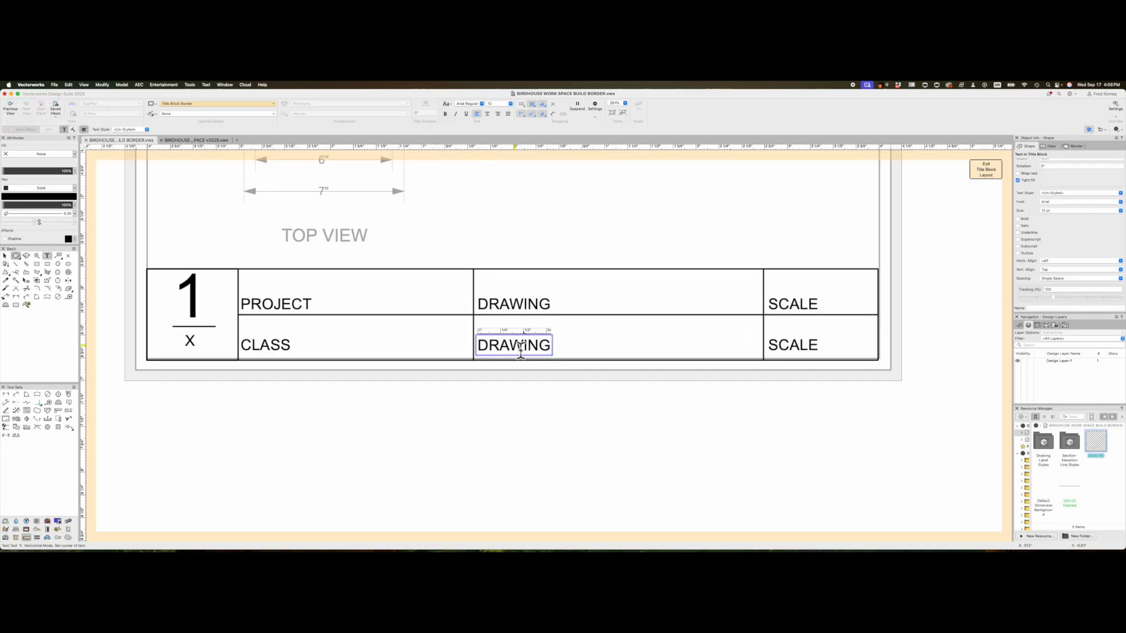
pyautogui.doubleClick(517, 346)
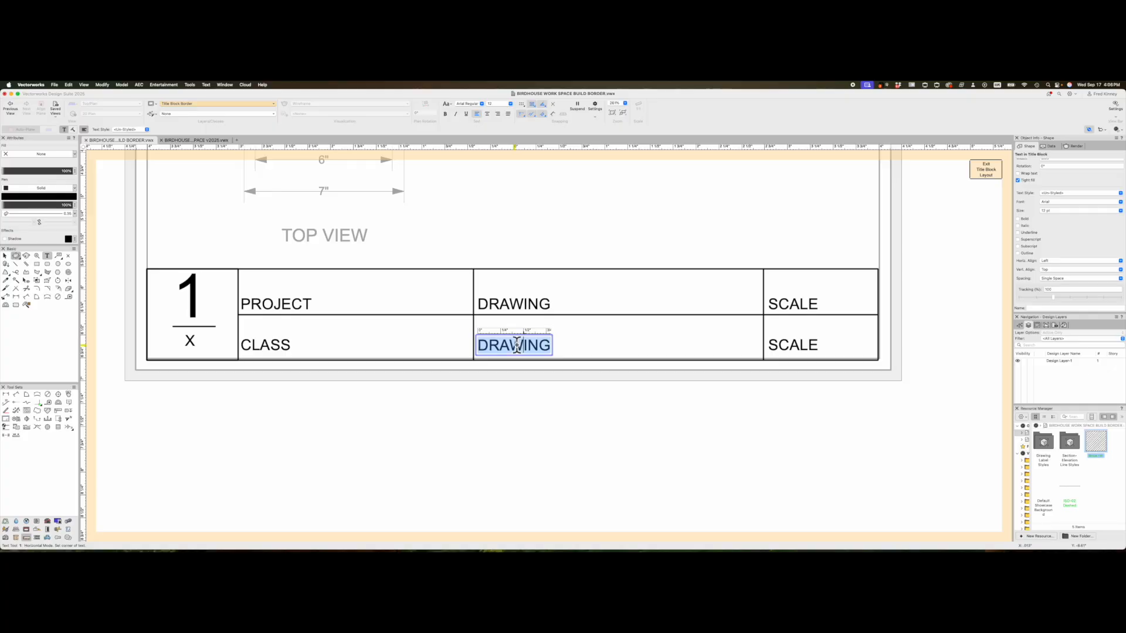
pyautogui.write('STUDENT')
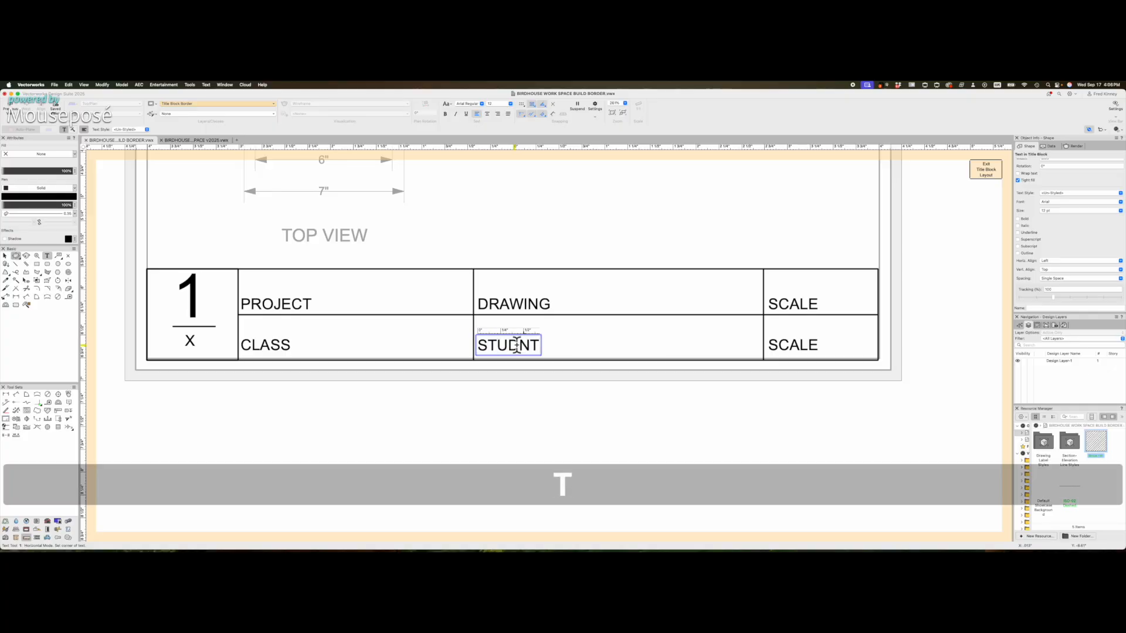
pyautogui.press('BackSpace')
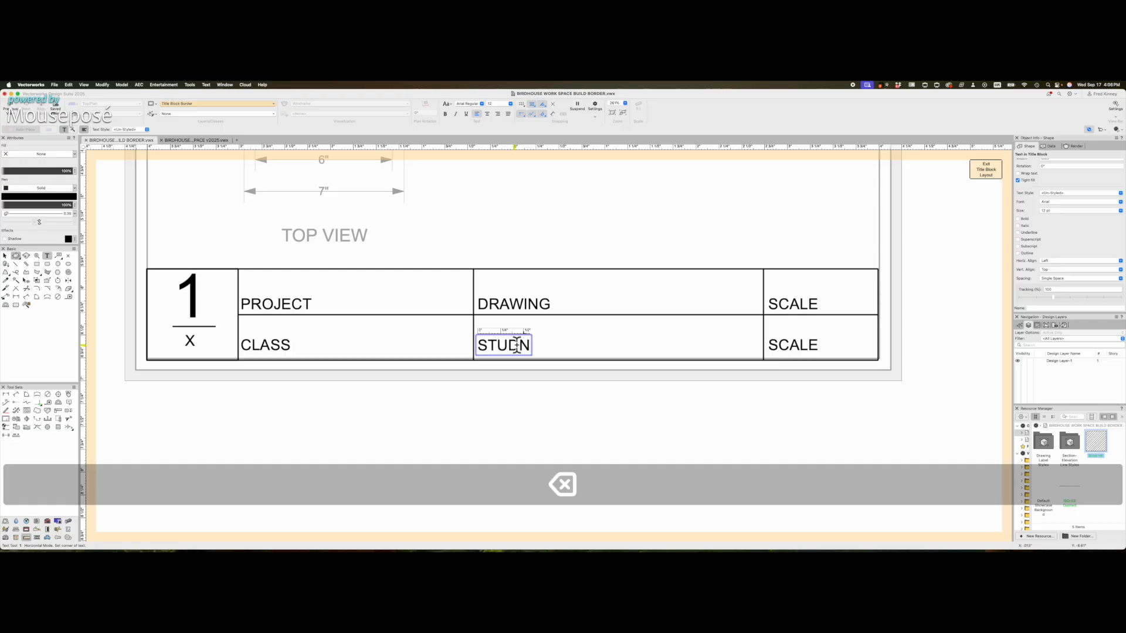
pyautogui.press('BackSpace')
pyautogui.write('ENT')
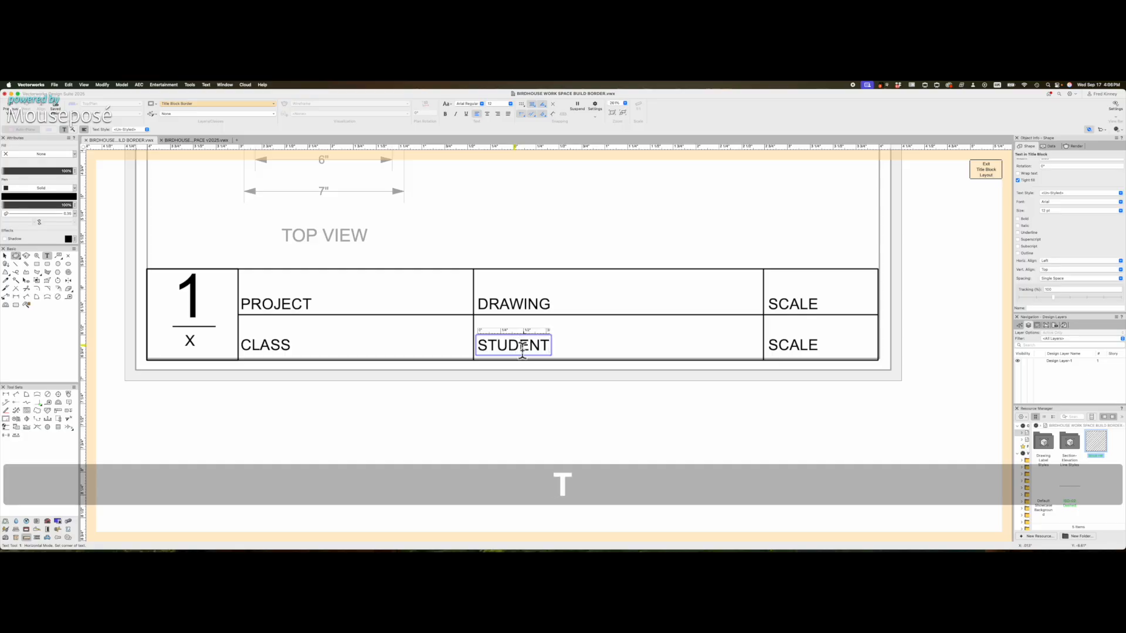
pyautogui.click(5, 256)
pyautogui.click(686, 410)
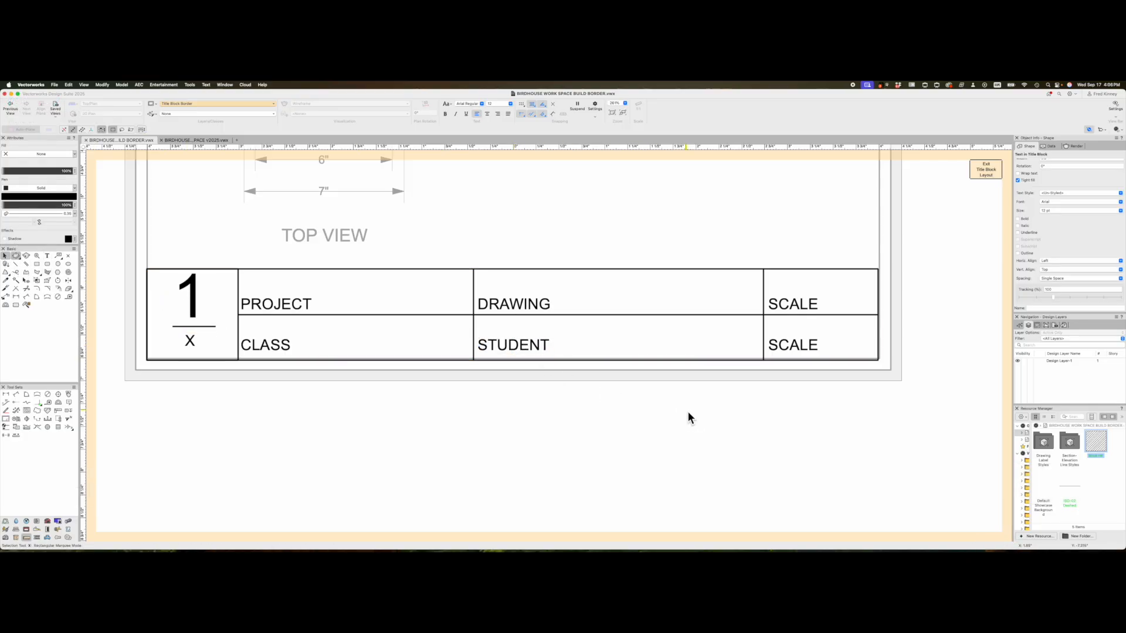
# - Change the lower SCALE label to DATE
pyautogui.press('1')
pyautogui.click(790, 345)
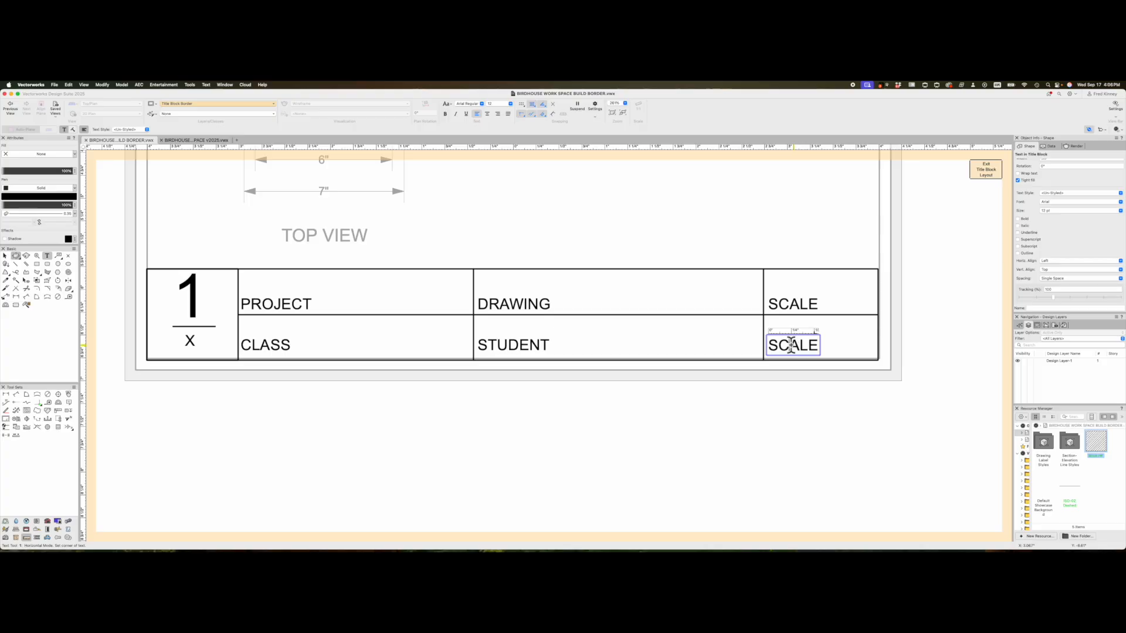
pyautogui.doubleClick(794, 347)
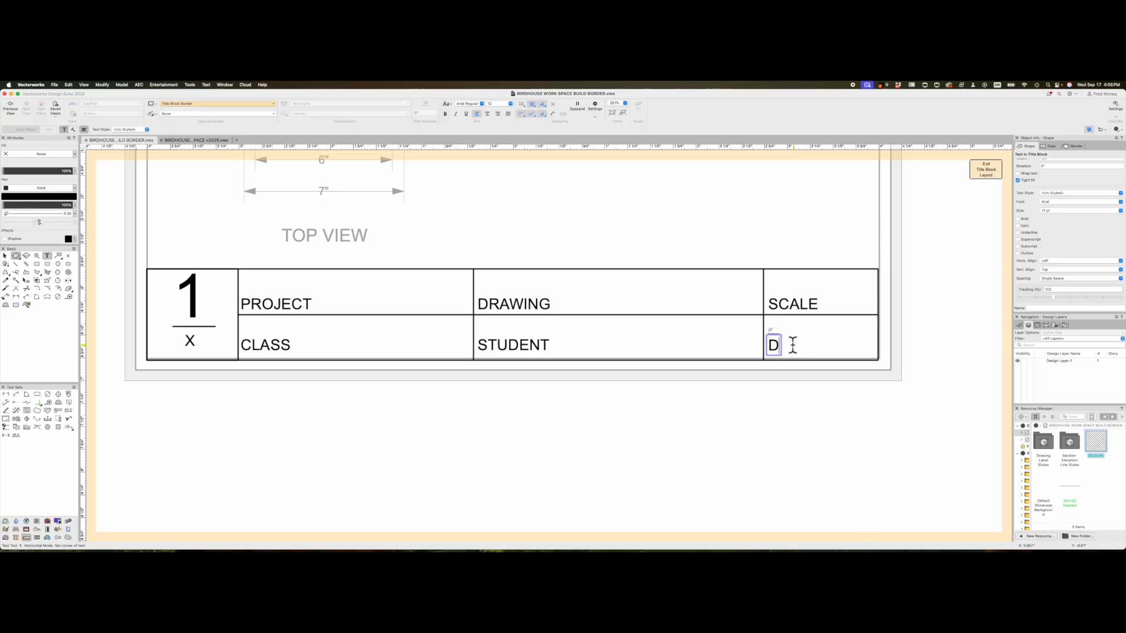
pyautogui.write('DATE')
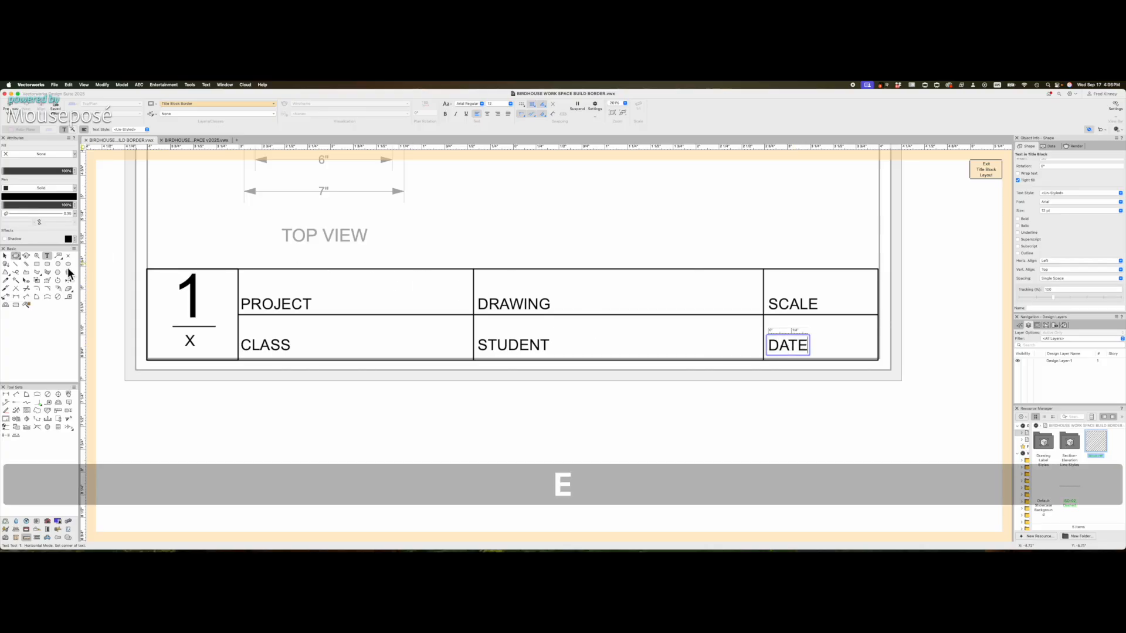
pyautogui.click(6, 257)
# - Exit title block layout editing and look over the BIRD HOUSE sheet
pyautogui.click(469, 251)
pyautogui.scroll(-5, 557, 258)
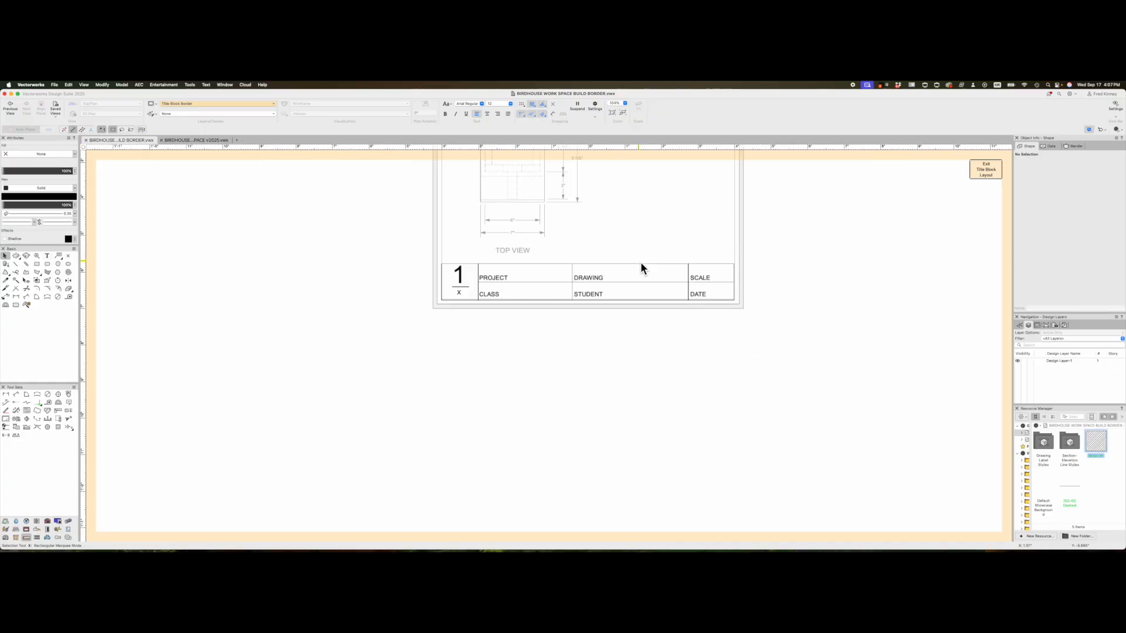
pyautogui.scroll(2, 604, 288)
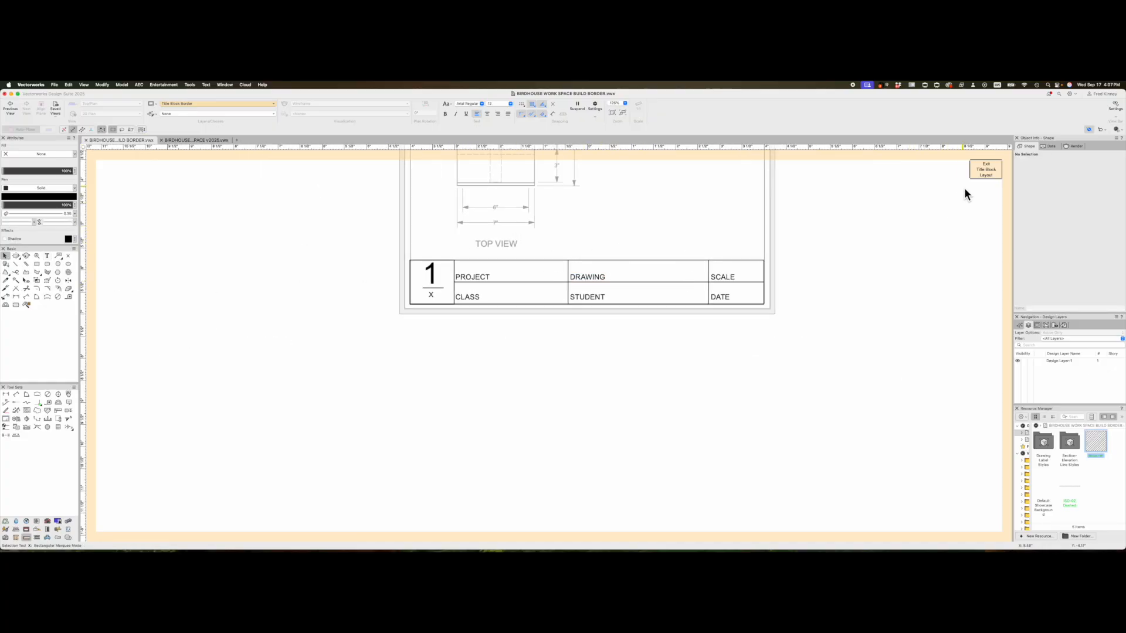
pyautogui.click(984, 169)
pyautogui.scroll(-4, 610, 416)
pyautogui.scroll(1, 604, 443)
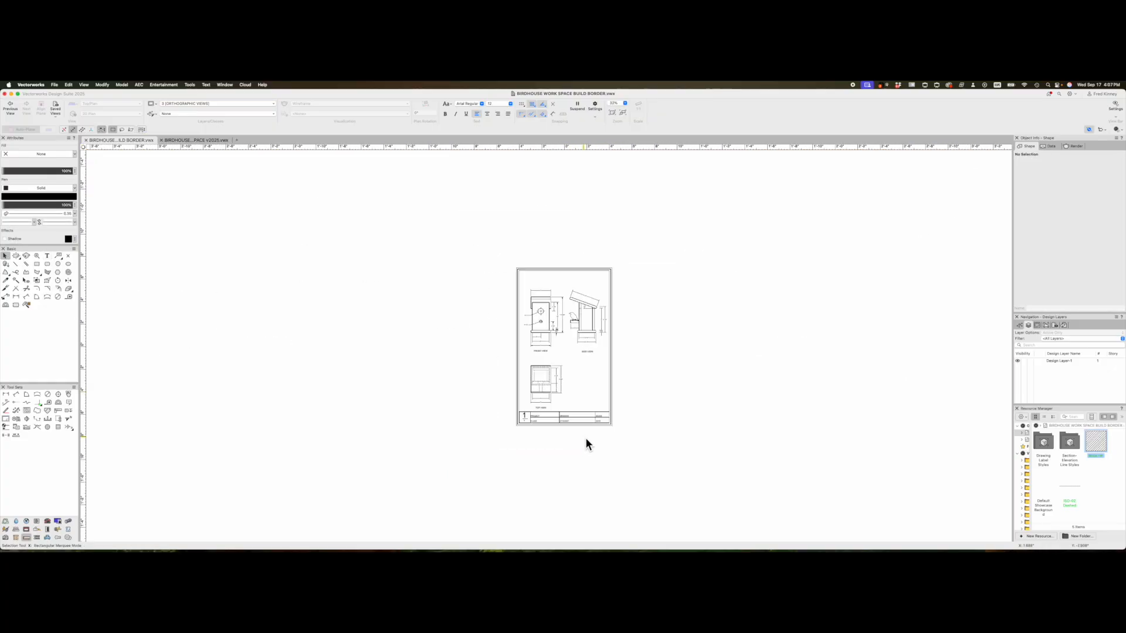
pyautogui.scroll(4, 583, 437)
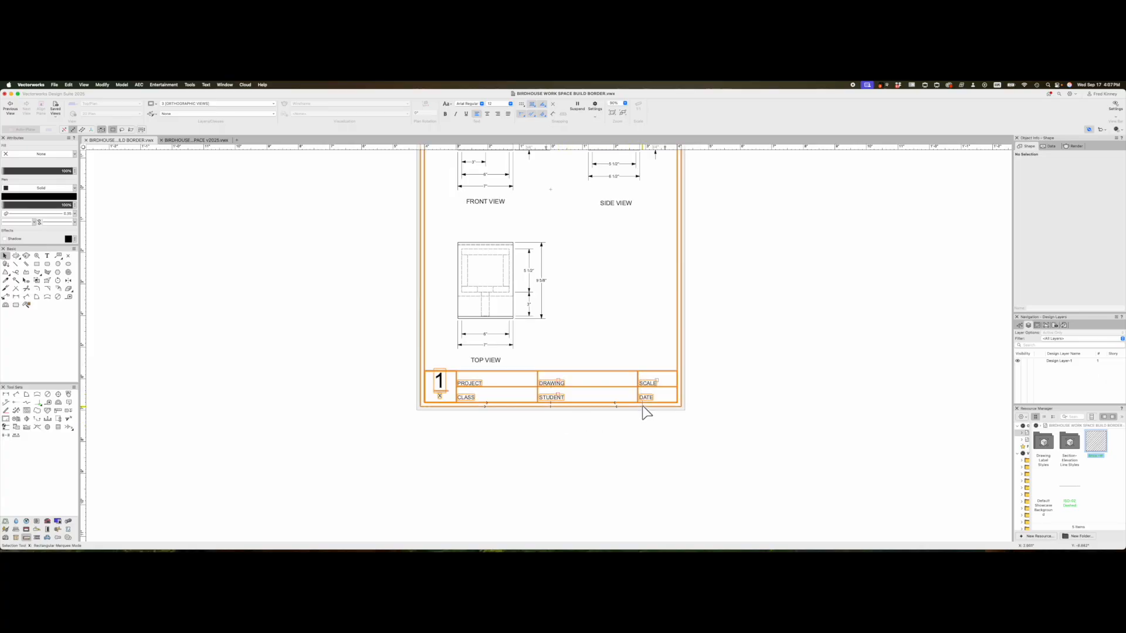
pyautogui.scroll(-1, 559, 443)
pyautogui.scroll(-5, 560, 445)
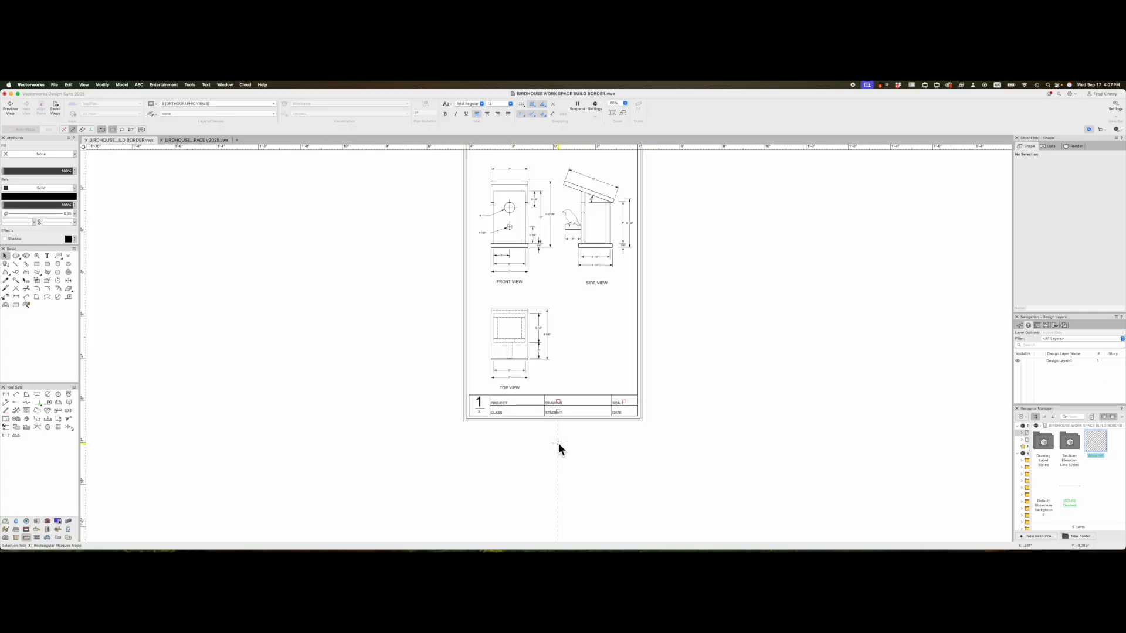
pyautogui.scroll(2, 582, 293)
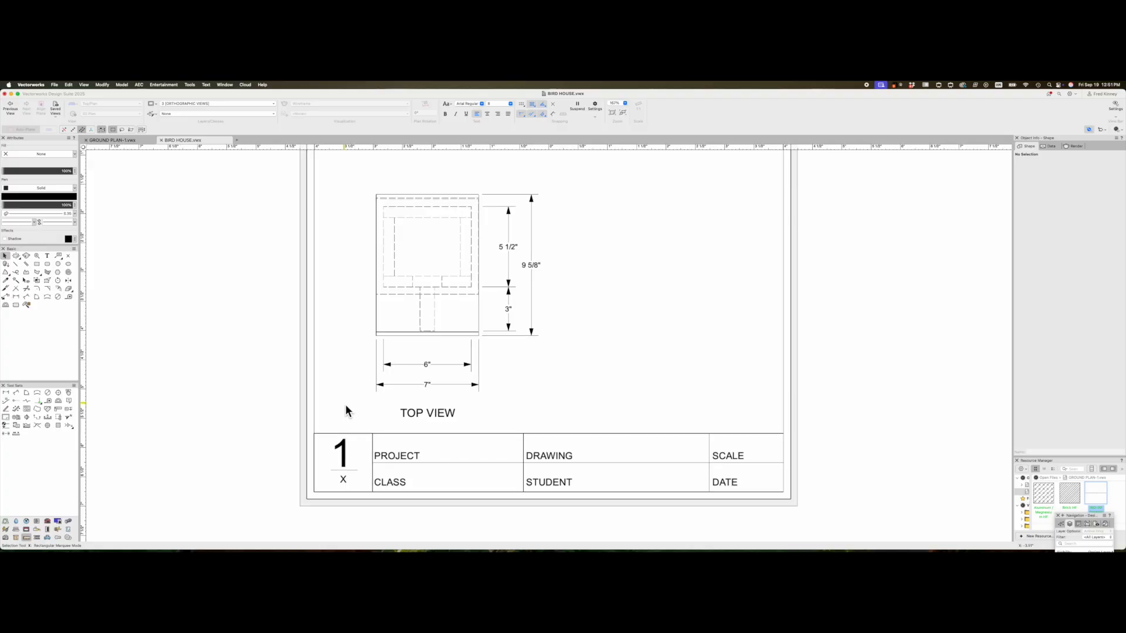
pyautogui.scroll(2, 354, 434)
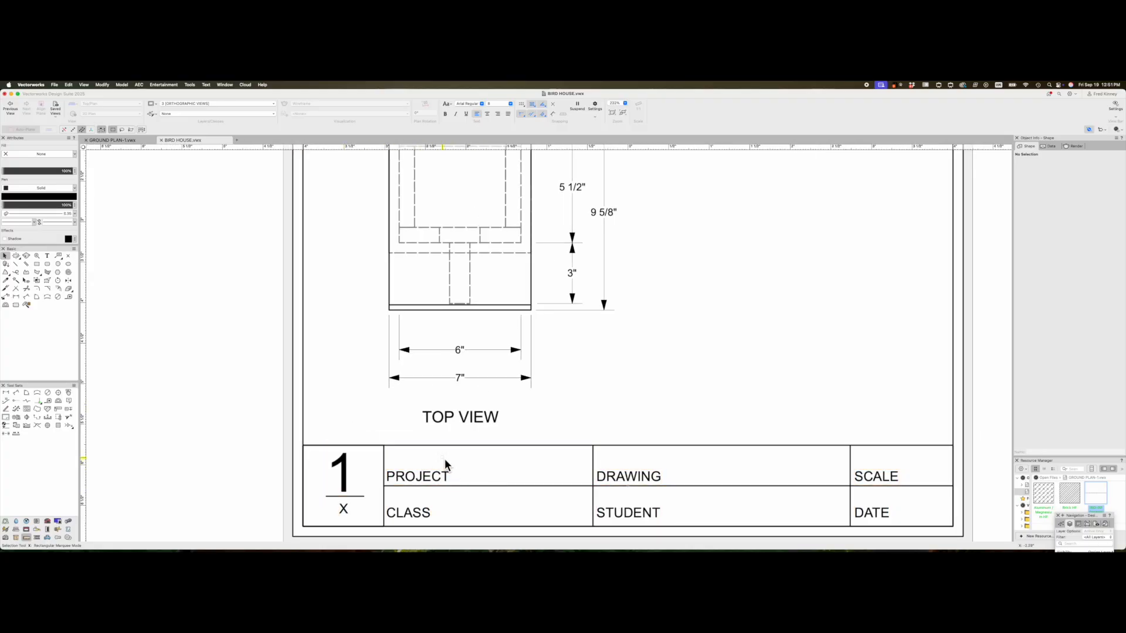
pyautogui.scroll(-1, 443, 457)
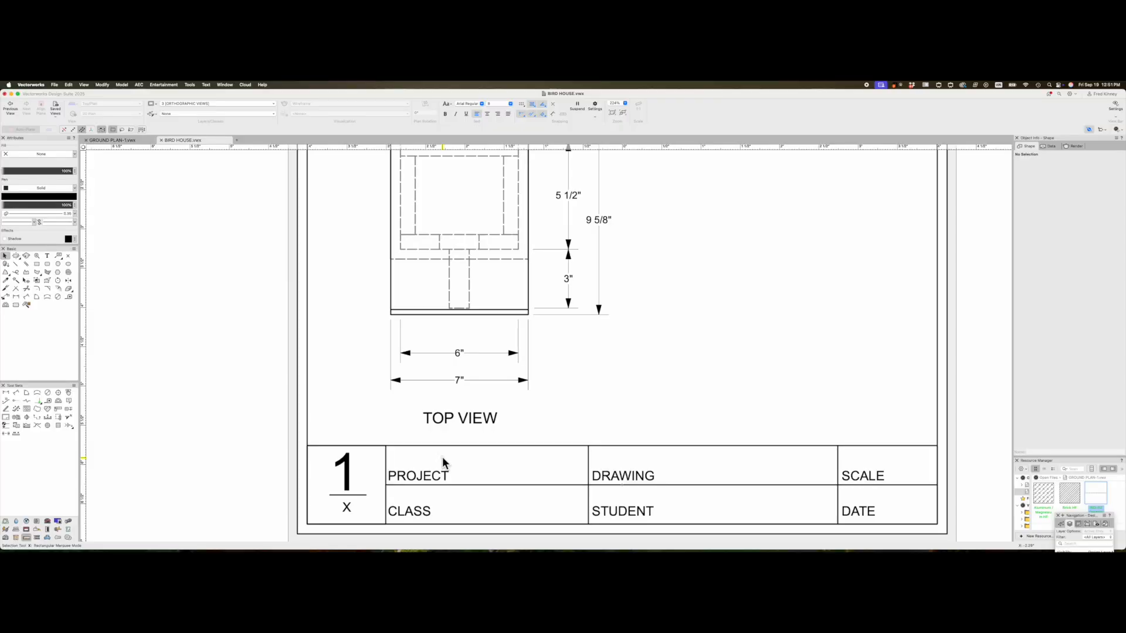
pyautogui.scroll(-1, 442, 456)
# - Reopen the title block layout and nudge the CLASS, STUDENT and DATE labels down
pyautogui.doubleClick(442, 474)
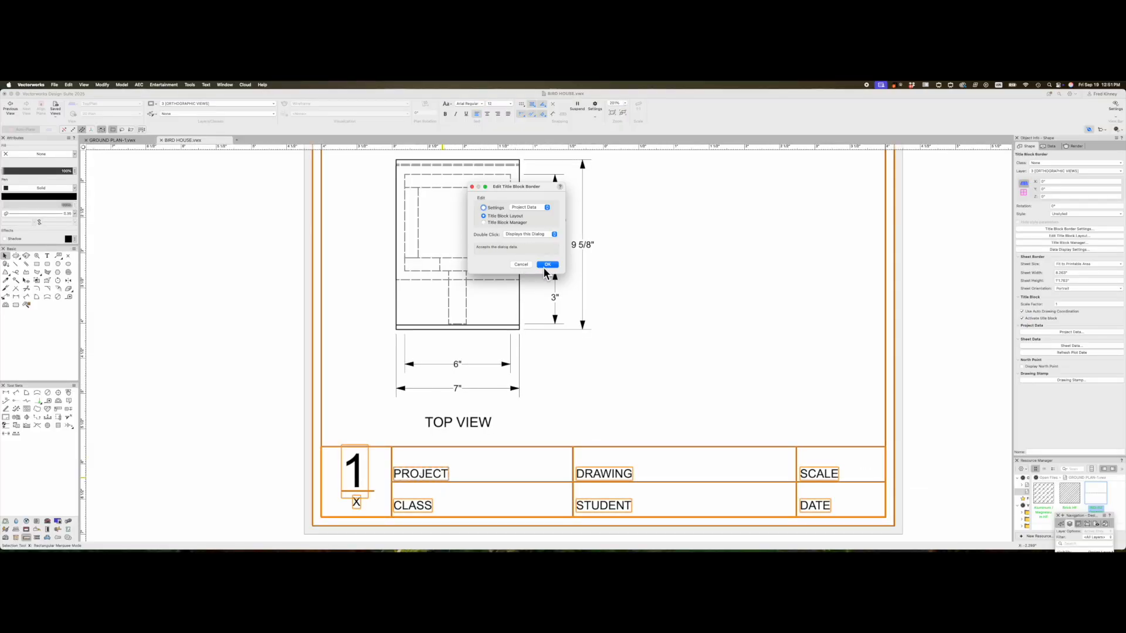
pyautogui.click(547, 264)
pyautogui.click(390, 350)
pyautogui.keyDown('shift'); pyautogui.click(568, 347); pyautogui.keyUp('shift')
pyautogui.keyDown('shift'); pyautogui.click(786, 343); pyautogui.keyUp('shift')
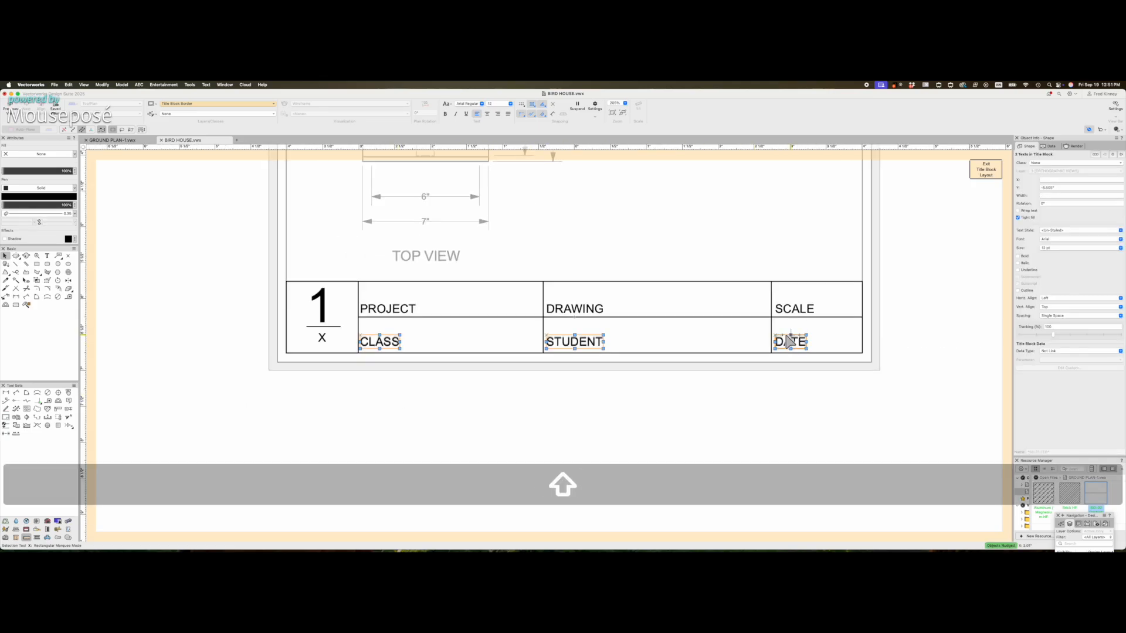
pyautogui.hotkey('shift', 'Down')
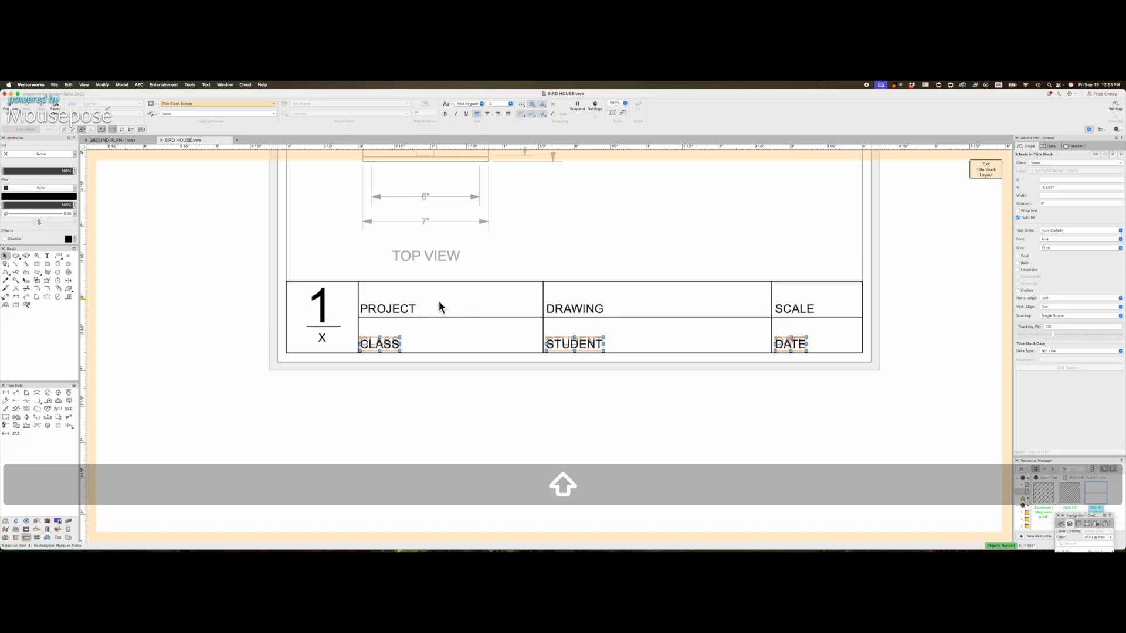
pyautogui.scroll(1, 433, 303)
pyautogui.click(415, 382)
# - Mirror-duplicate the PROJECT label to place a second copy just above it
pyautogui.scroll(1, 364, 322)
pyautogui.click(374, 308)
pyautogui.press('=')
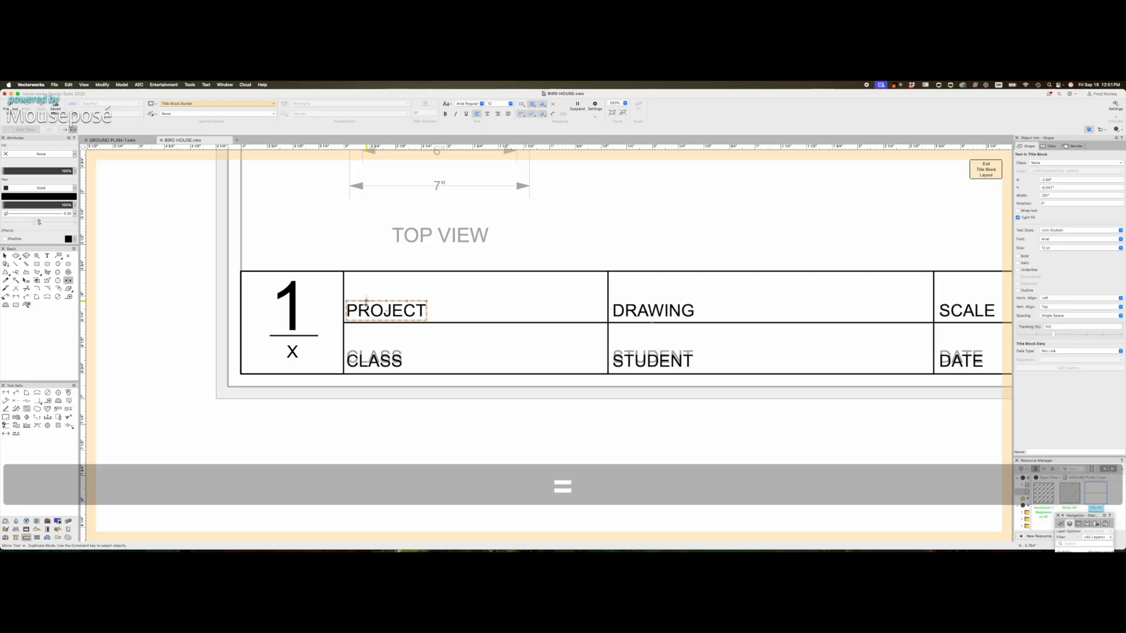
pyautogui.click(365, 302)
pyautogui.keyDown('shift'); pyautogui.click(424, 302); pyautogui.keyUp('shift')
pyautogui.hotkey('shift', 'Up')
pyautogui.hotkey('shift', 'Up')
pyautogui.hotkey('shift', 'Up')
pyautogui.hotkey('shift', 'Up')
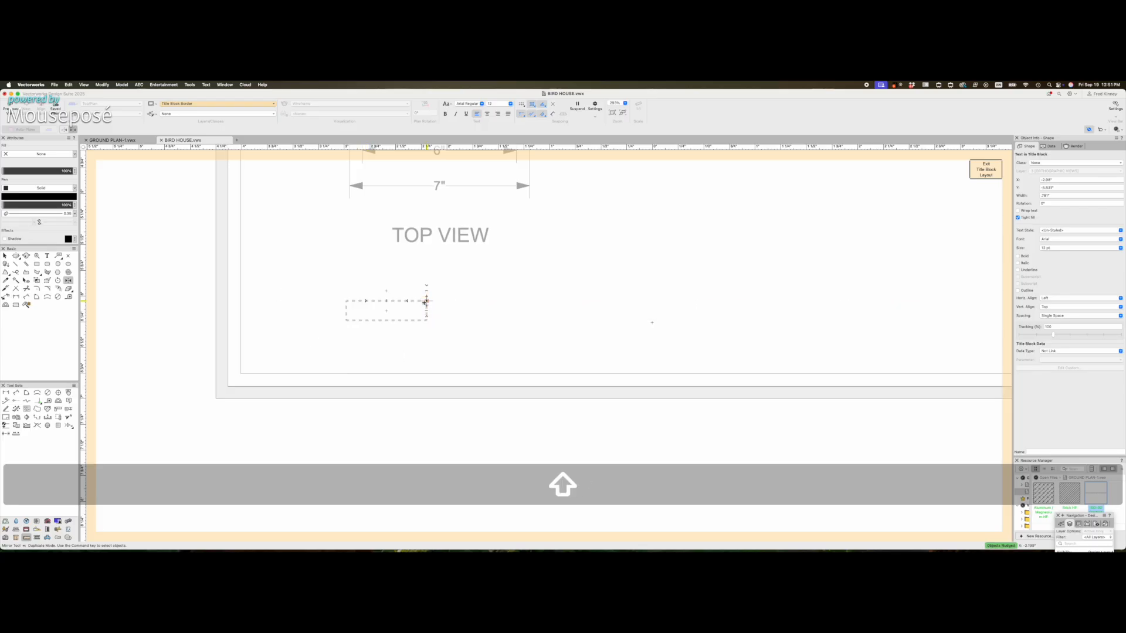
# - Retype the upper PROJECT copy as BIRD HOUSE
pyautogui.click(46, 258)
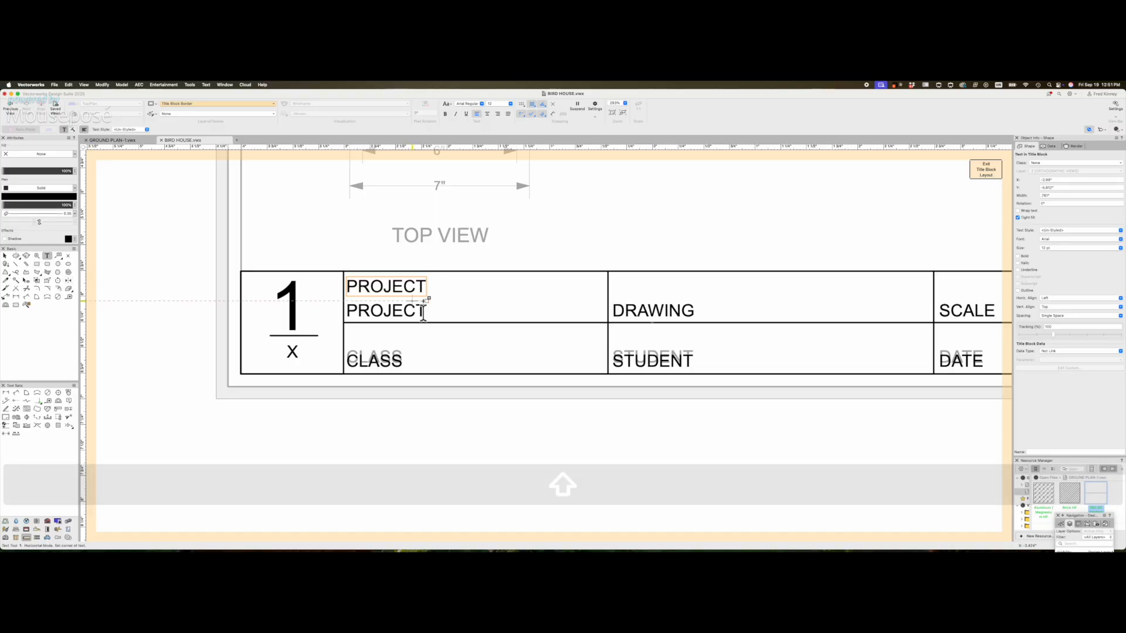
pyautogui.doubleClick(402, 287)
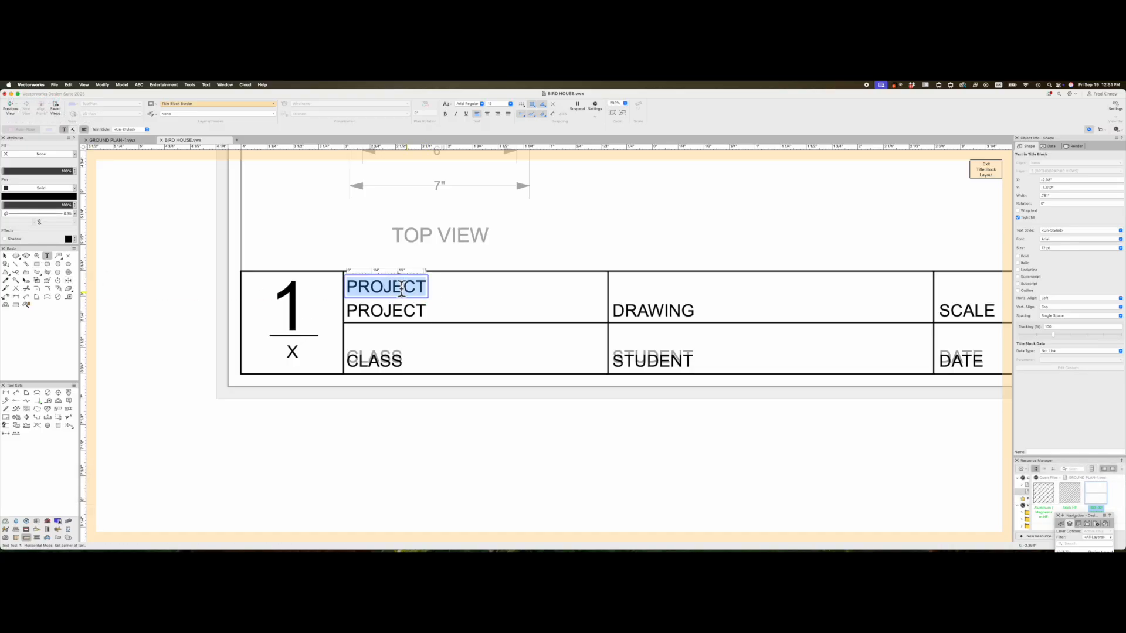
pyautogui.write('BRIDHOW')
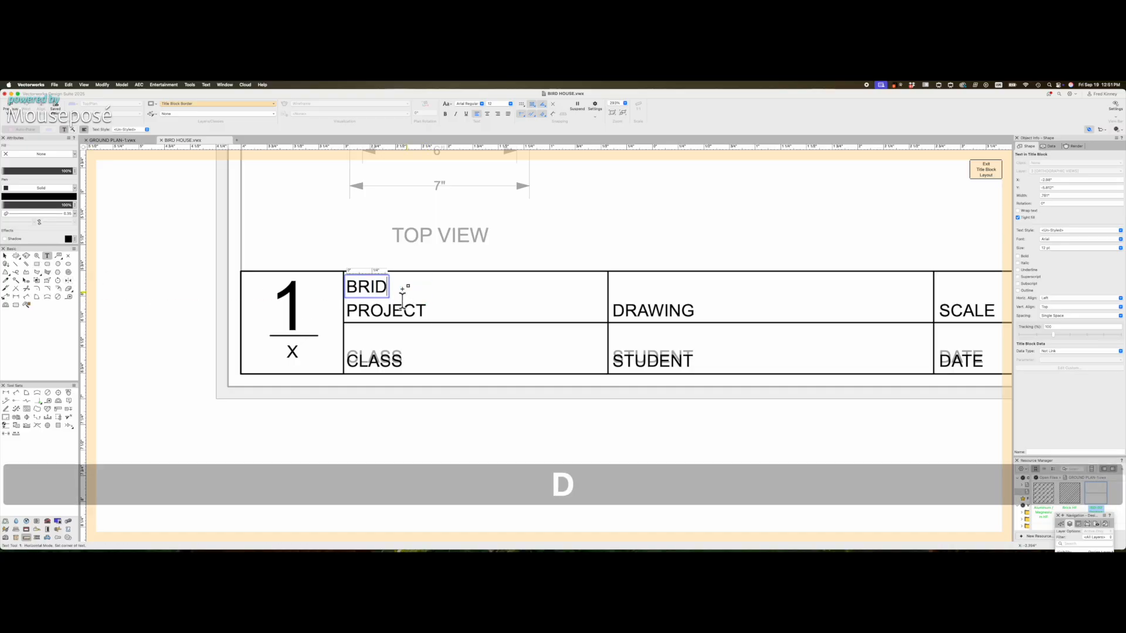
pyautogui.press('BackSpace')
pyautogui.press('BackSpace')
pyautogui.press('BackSpace')
pyautogui.press('BackSpace')
pyautogui.press('BackSpace')
pyautogui.write('IRD HOUSE')
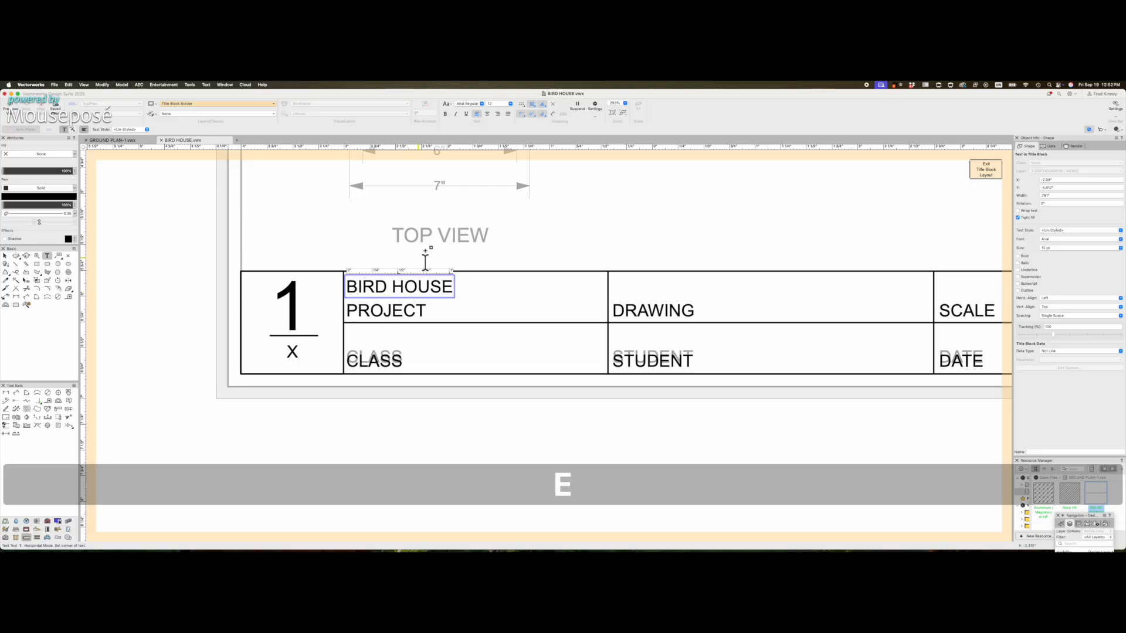
# - Enlarge the BIRD HOUSE text to 18 pt and nudge it slightly upward
pyautogui.click(511, 105)
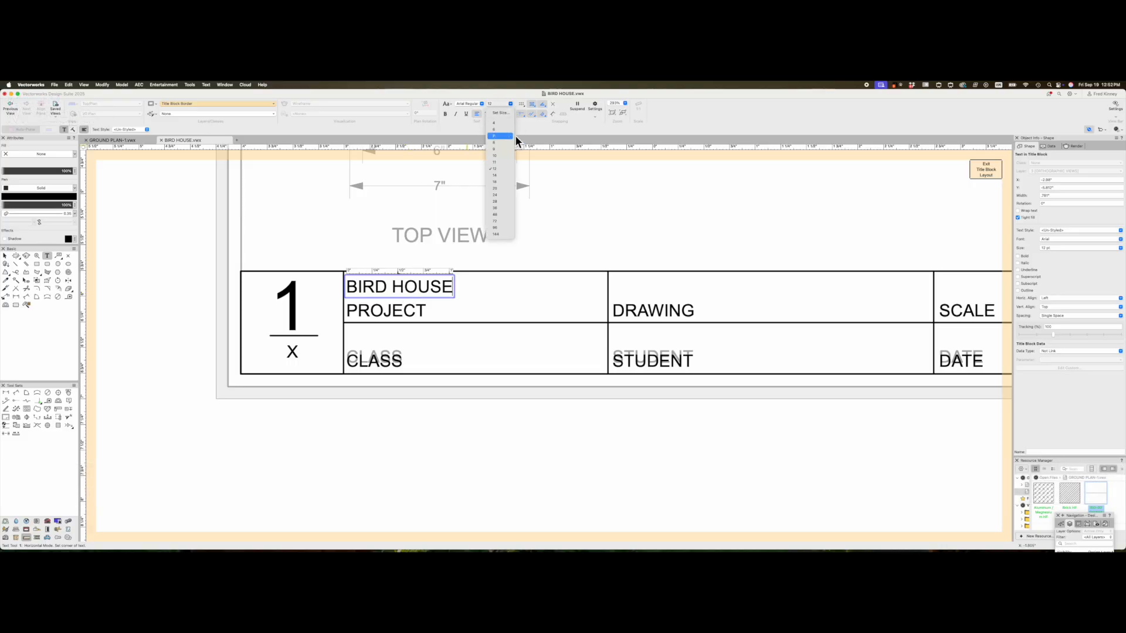
pyautogui.click(512, 184)
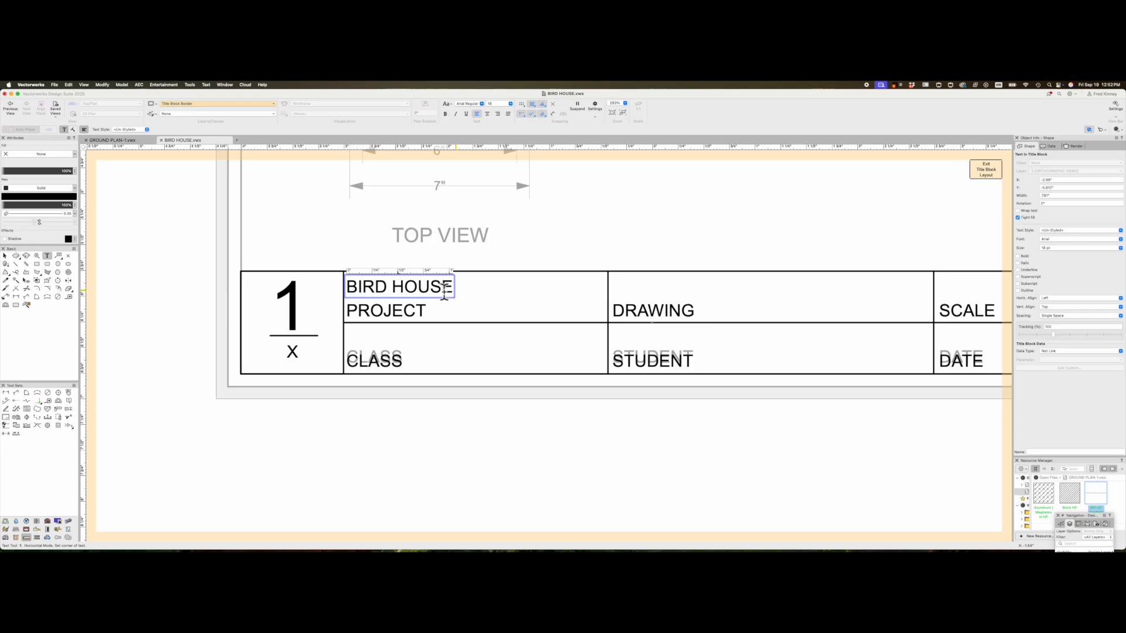
pyautogui.click(5, 256)
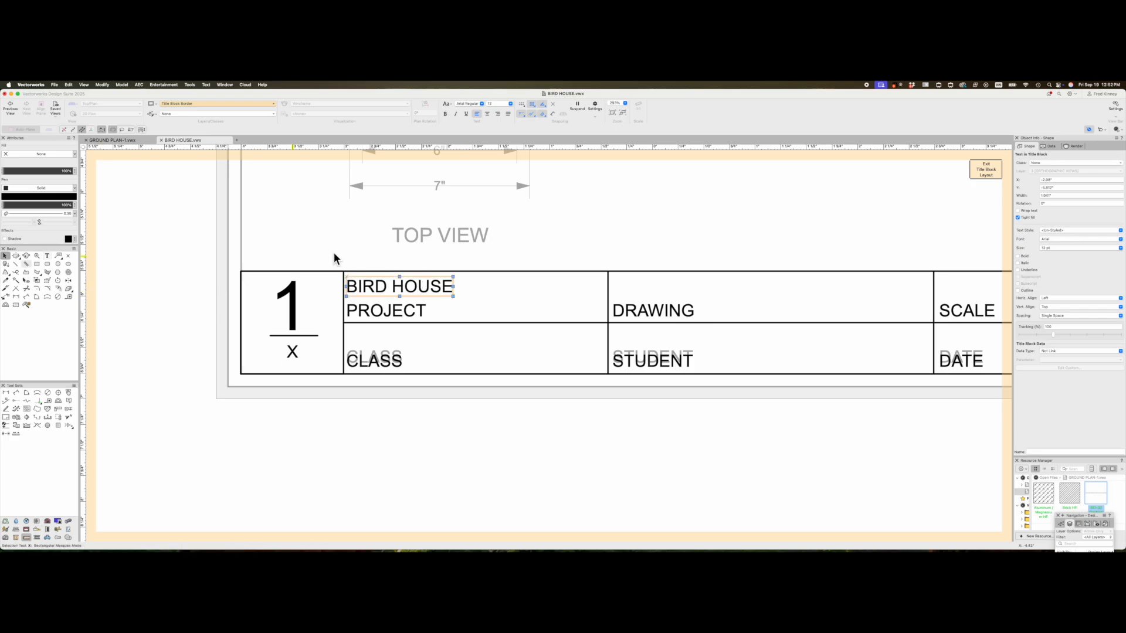
pyautogui.click(505, 106)
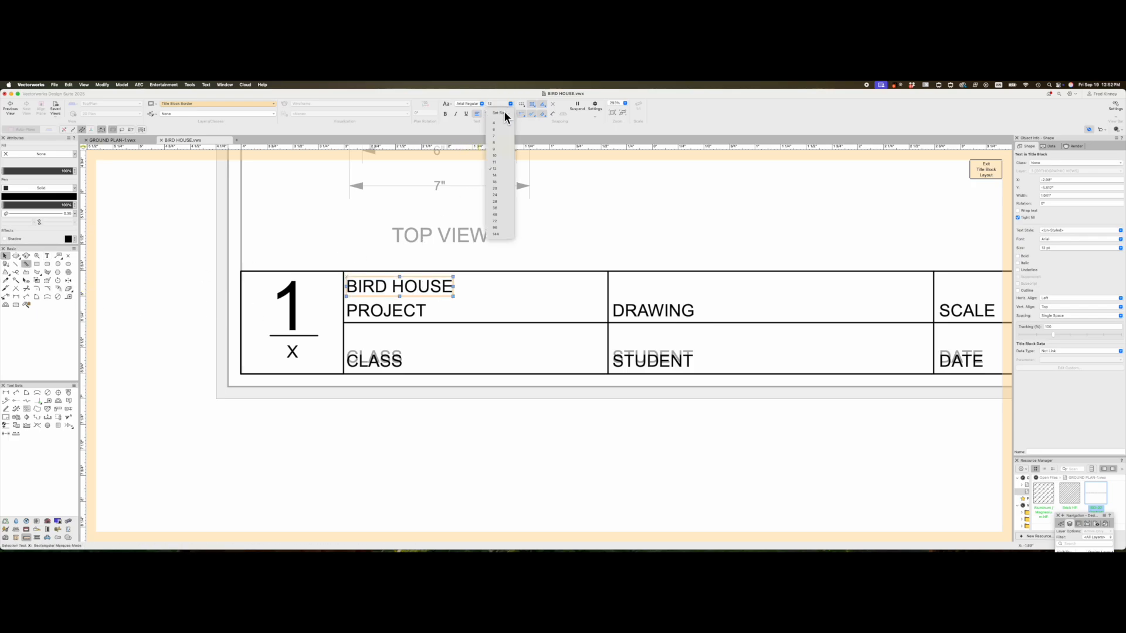
pyautogui.click(507, 186)
pyautogui.click(461, 332)
pyautogui.click(447, 306)
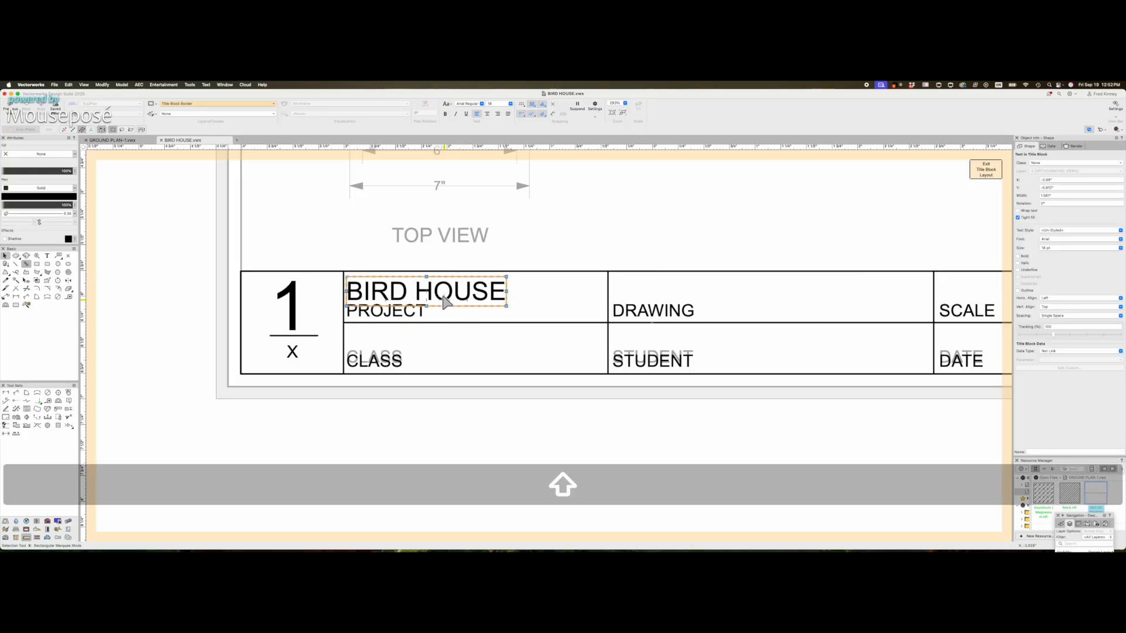
pyautogui.hotkey('shift', 'Up')
pyautogui.click(496, 363)
pyautogui.click(472, 306)
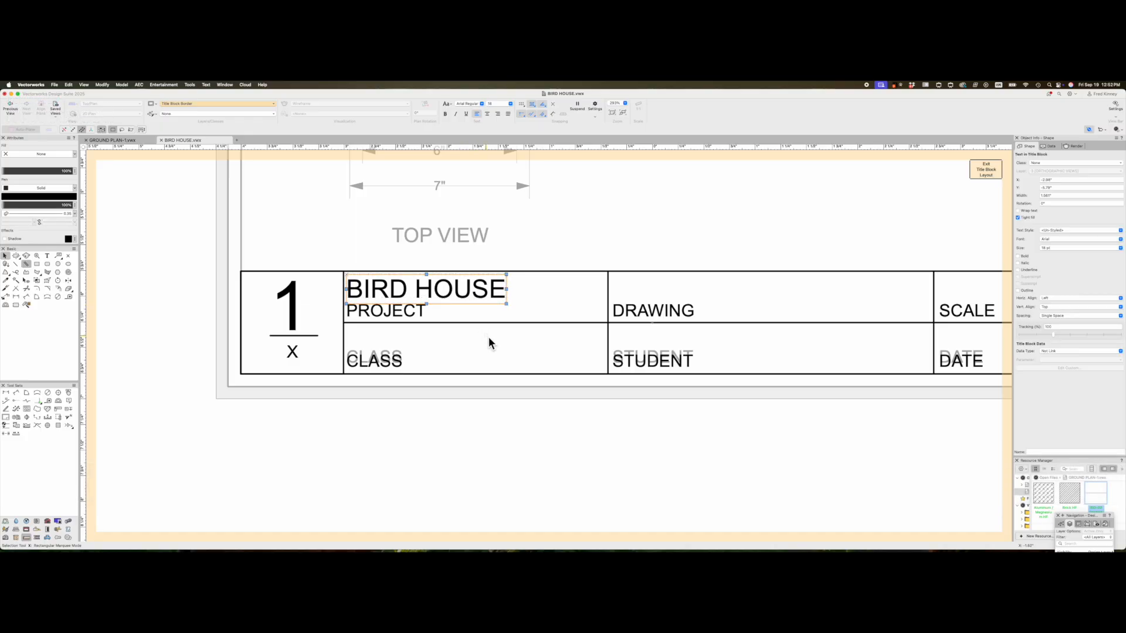
# - Mirror a BIRD HOUSE copy into the DRAWING cell and slide it into place
pyautogui.press('=')
pyautogui.click(608, 274)
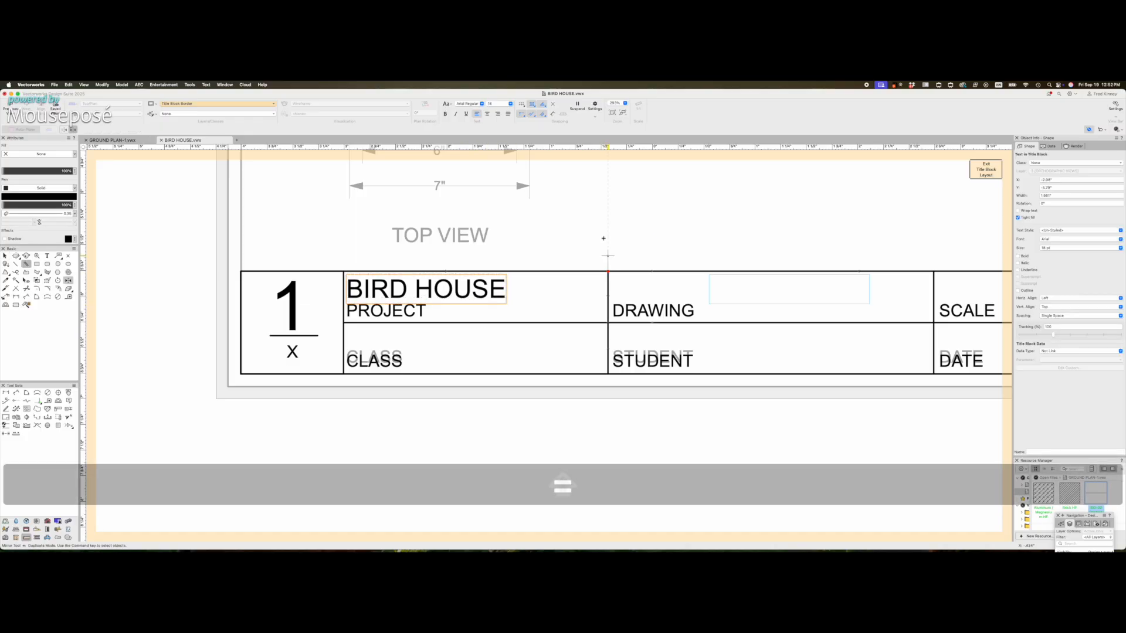
pyautogui.keyDown('shift'); pyautogui.click(604, 237); pyautogui.keyUp('shift')
pyautogui.press('x')
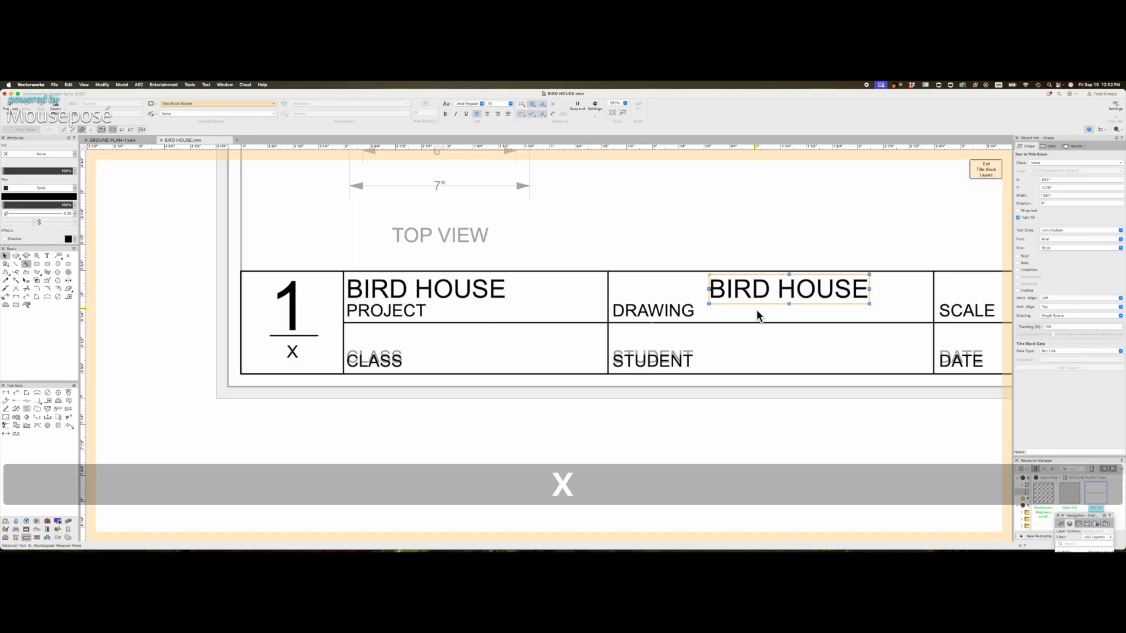
pyautogui.keyDown('shift'); pyautogui.moveTo(747, 289); pyautogui.dragTo(658, 292); pyautogui.keyUp('shift')
# - Mirror another BIRD HOUSE copy into the STUDENT cell and nudge it into position
pyautogui.press('=')
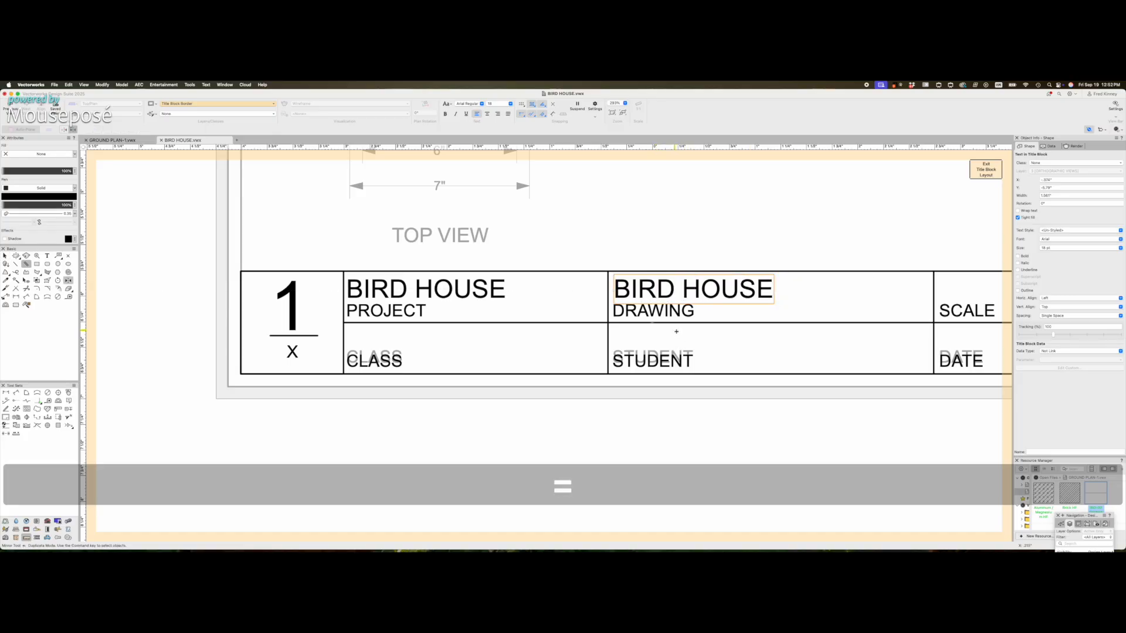
pyautogui.keyDown('shift'); pyautogui.click(675, 324); pyautogui.keyUp('shift')
pyautogui.keyDown('shift'); pyautogui.click(739, 323); pyautogui.keyUp('shift')
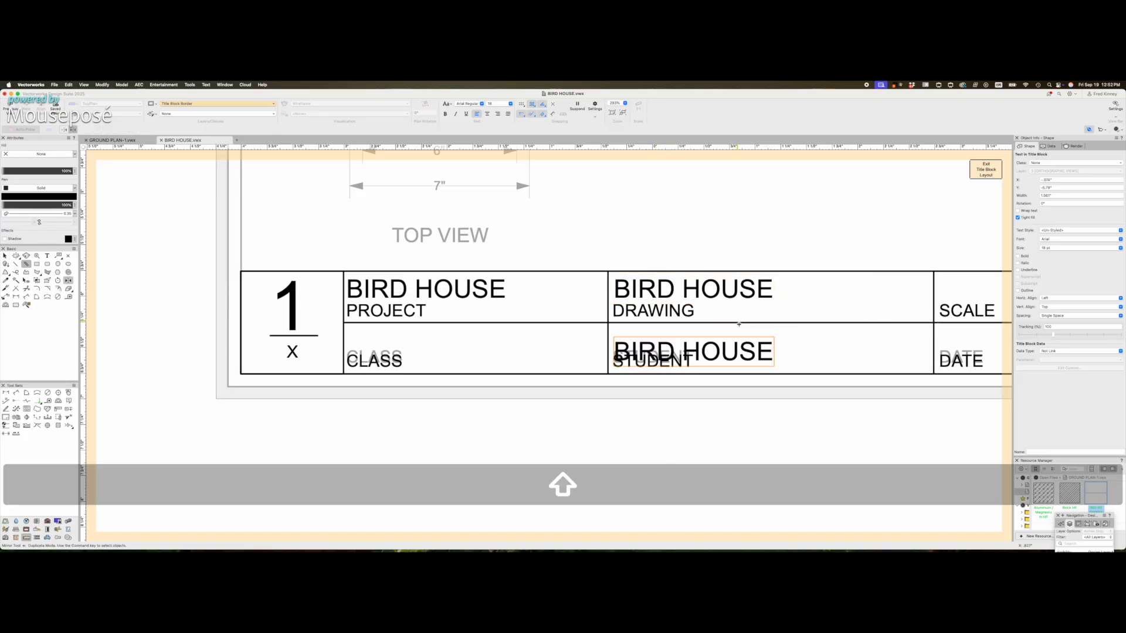
pyautogui.scroll(1, 672, 338)
pyautogui.press('x')
pyautogui.click(661, 336)
pyautogui.hotkey('shift', 'Up')
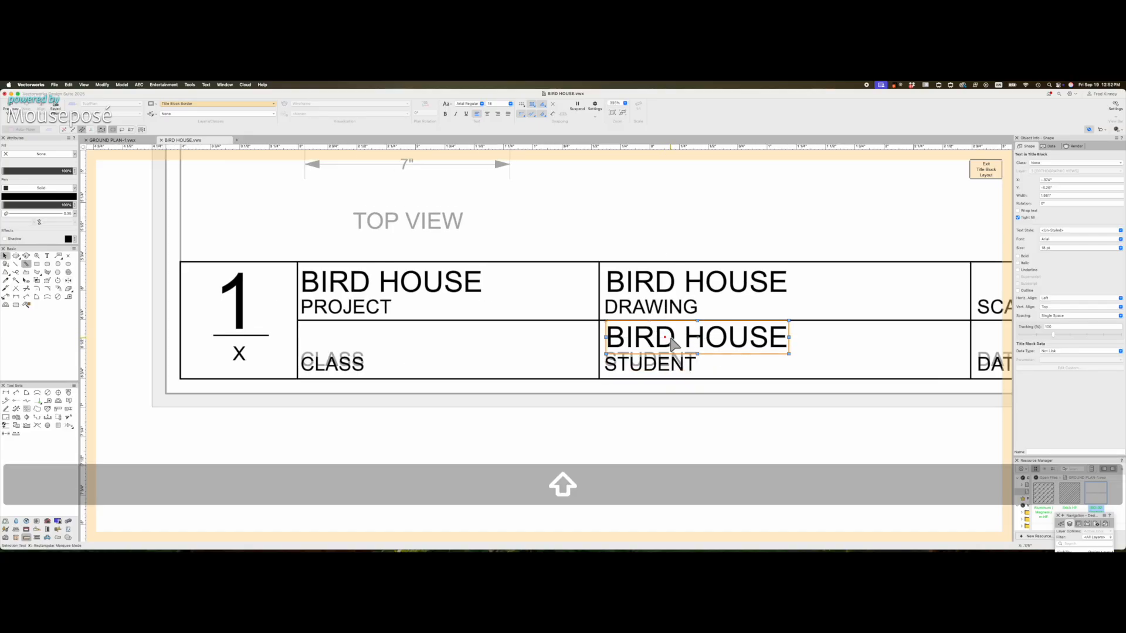
pyautogui.hotkey('shift', 'Down')
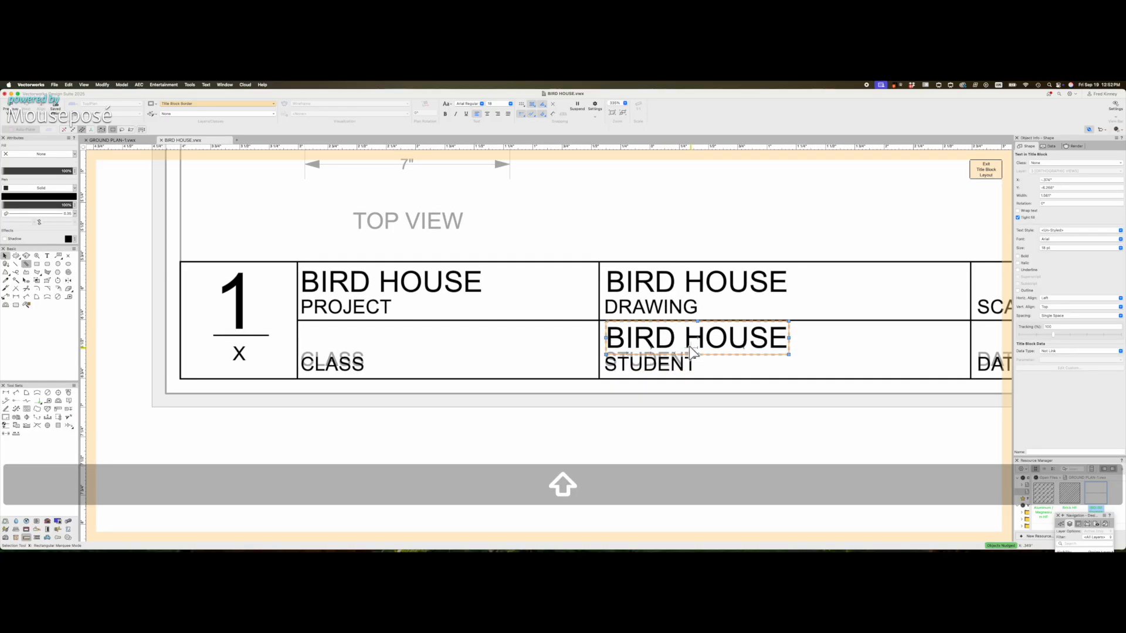
# - Mirror a BIRD HOUSE copy into the CLASS cell and move it left into place
pyautogui.press('=')
pyautogui.keyDown('shift'); pyautogui.moveTo(598, 320); pyautogui.dragTo(598, 262); pyautogui.keyUp('shift')
pyautogui.press('x')
pyautogui.keyDown('shift'); pyautogui.moveTo(463, 344); pyautogui.dragTo(355, 341); pyautogui.keyUp('shift')
pyautogui.click(406, 446)
pyautogui.scroll(-5, 376, 440)
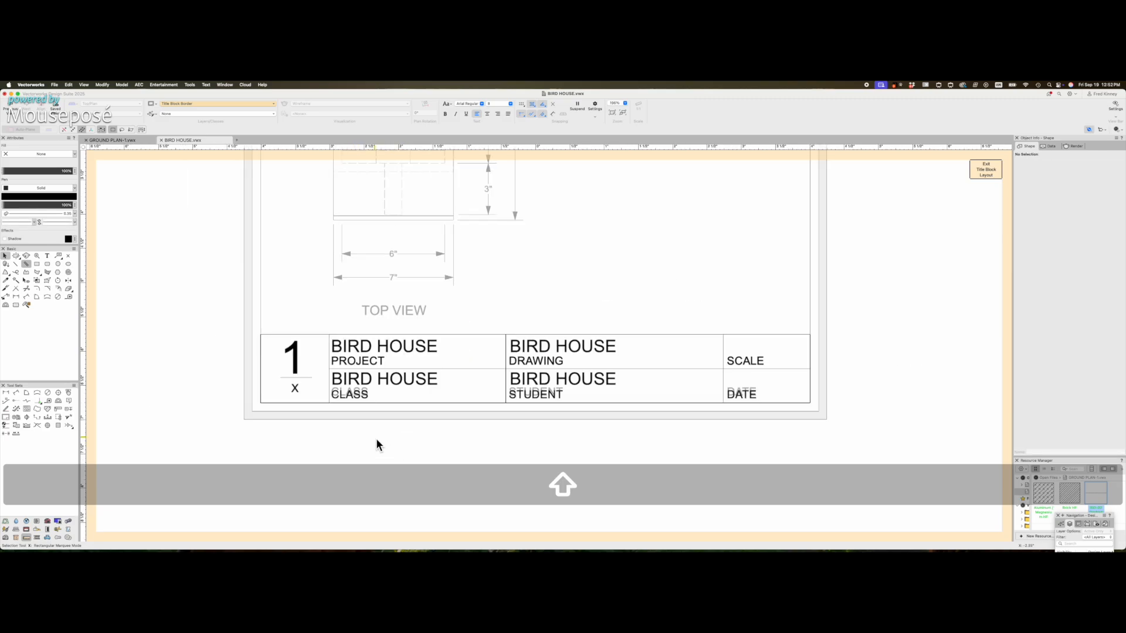
pyautogui.scroll(2, 657, 402)
# - Mirror the STUDENT and DRAWING copies into the SCALE and DATE cells
pyautogui.click(532, 384)
pyautogui.keyDown('shift'); pyautogui.click(539, 335); pyautogui.keyUp('shift')
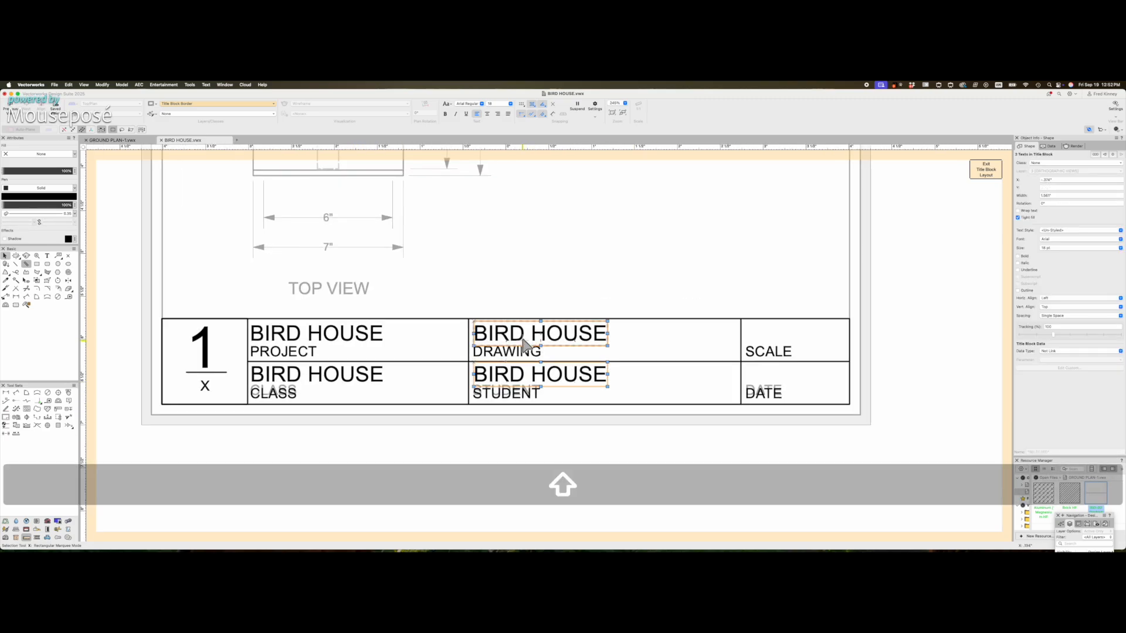
pyautogui.press('=')
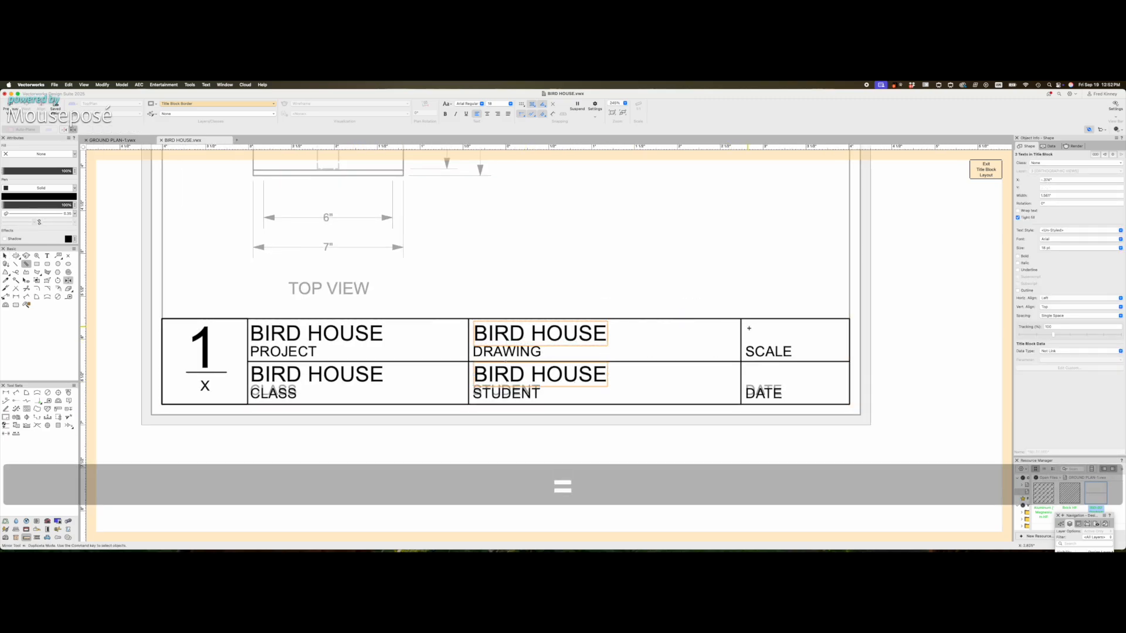
pyautogui.click(741, 319)
pyautogui.click(733, 268)
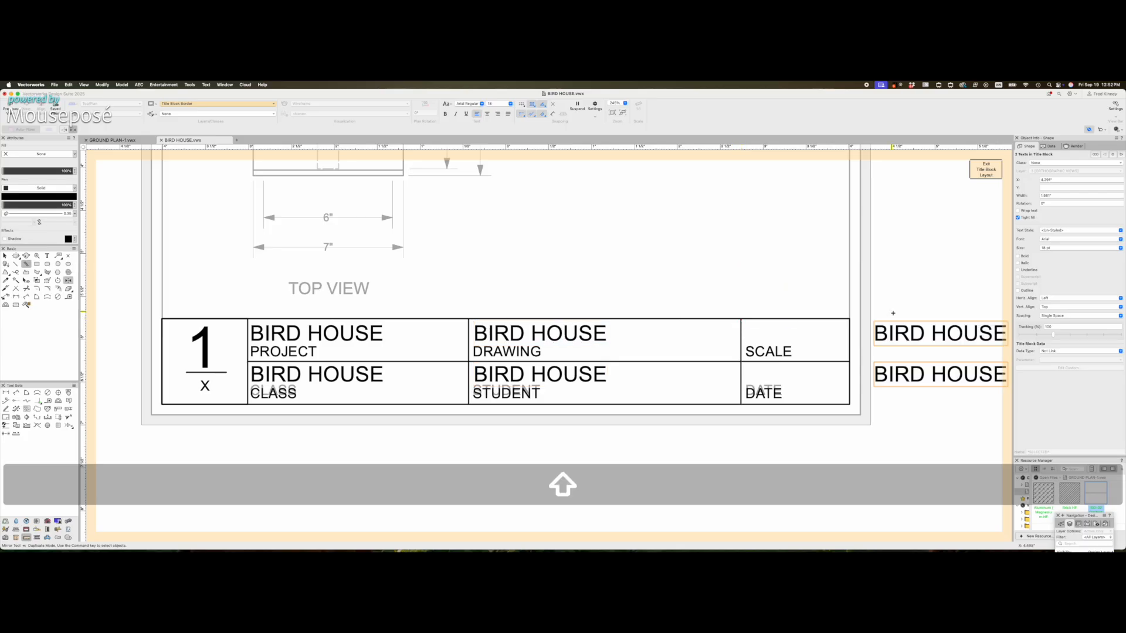
pyautogui.scroll(1, 893, 313)
pyautogui.press('x')
pyautogui.moveTo(815, 347); pyautogui.dragTo(768, 349)
pyautogui.click(739, 284)
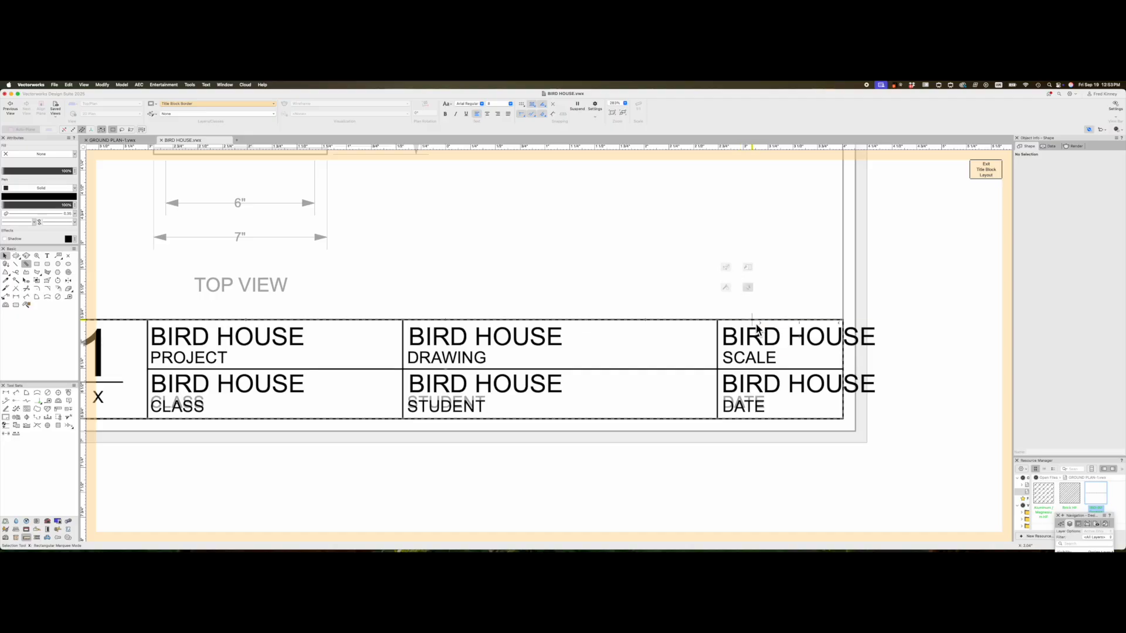
# - Replace the SCALE cell's BIRD HOUSE text with 3" = 1' - 0"
pyautogui.scroll(3, 774, 352)
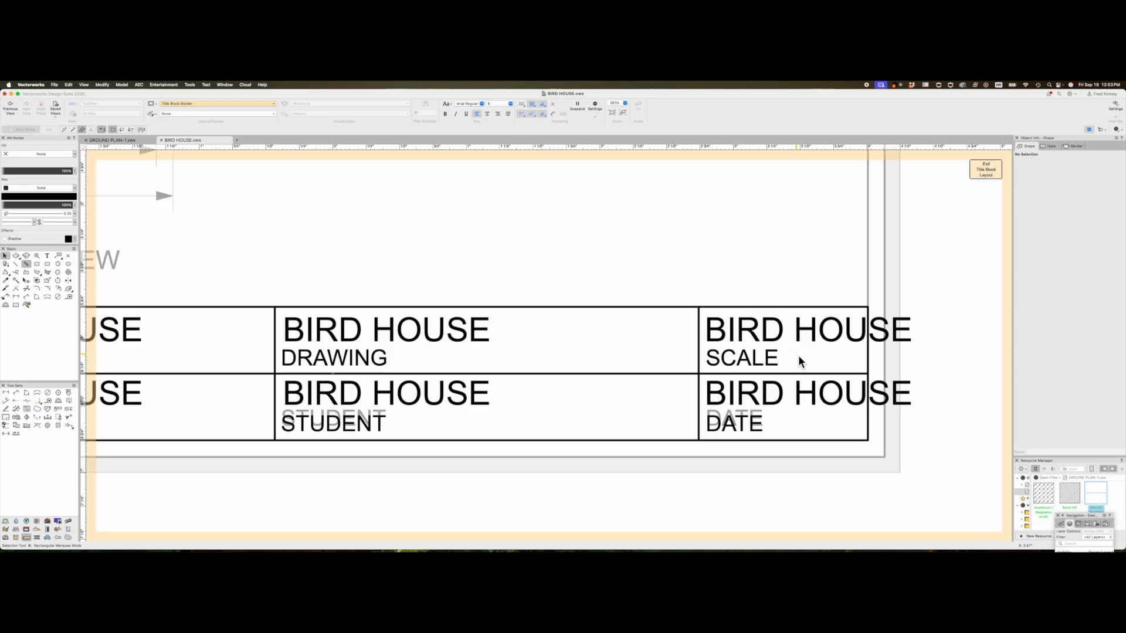
pyautogui.scroll(1, 785, 353)
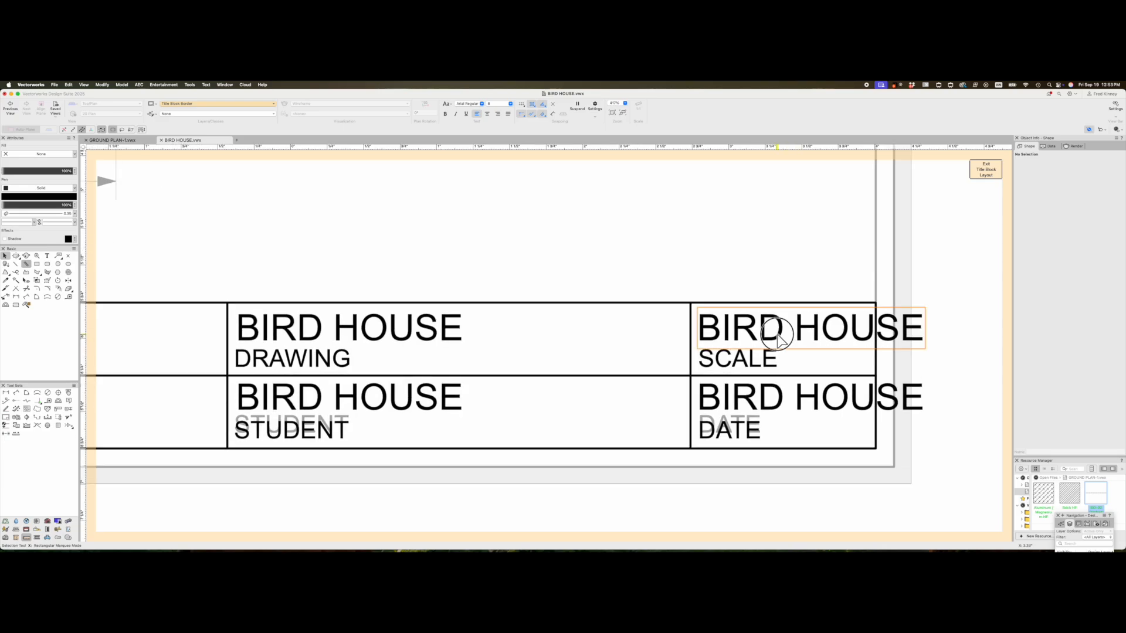
pyautogui.doubleClick(764, 334)
pyautogui.doubleClick(762, 331)
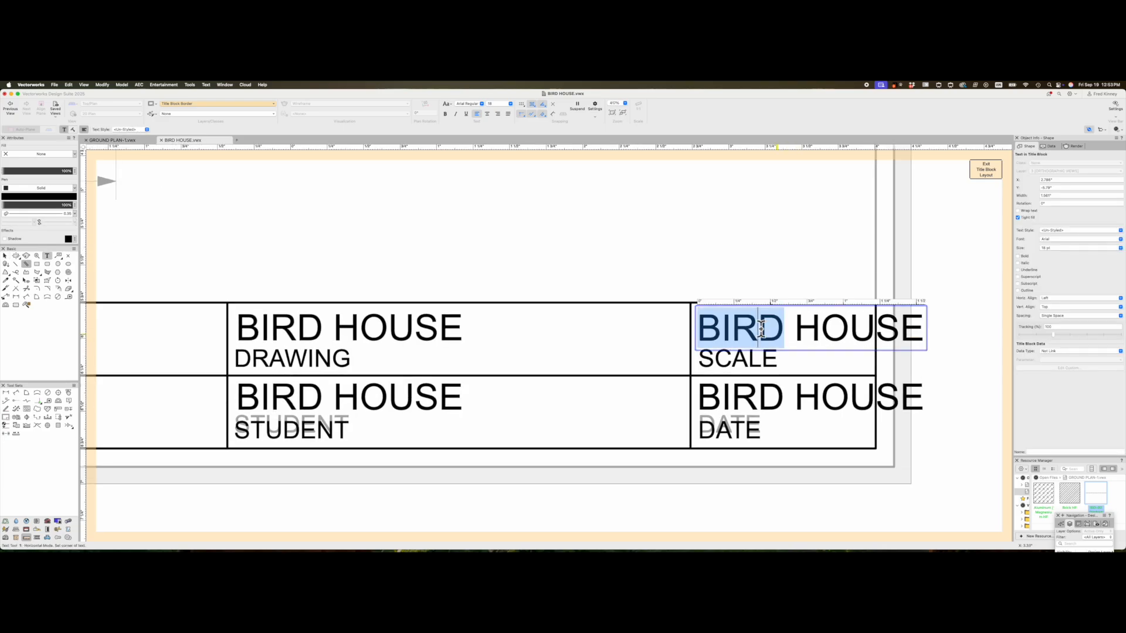
pyautogui.tripleClick(761, 329)
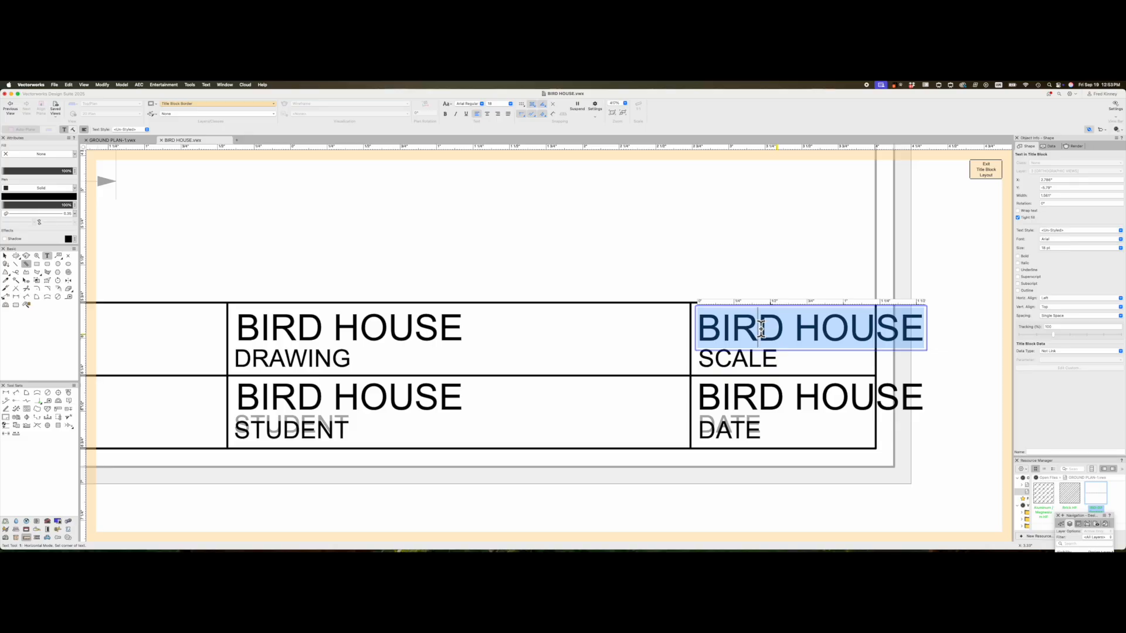
pyautogui.write("3'")
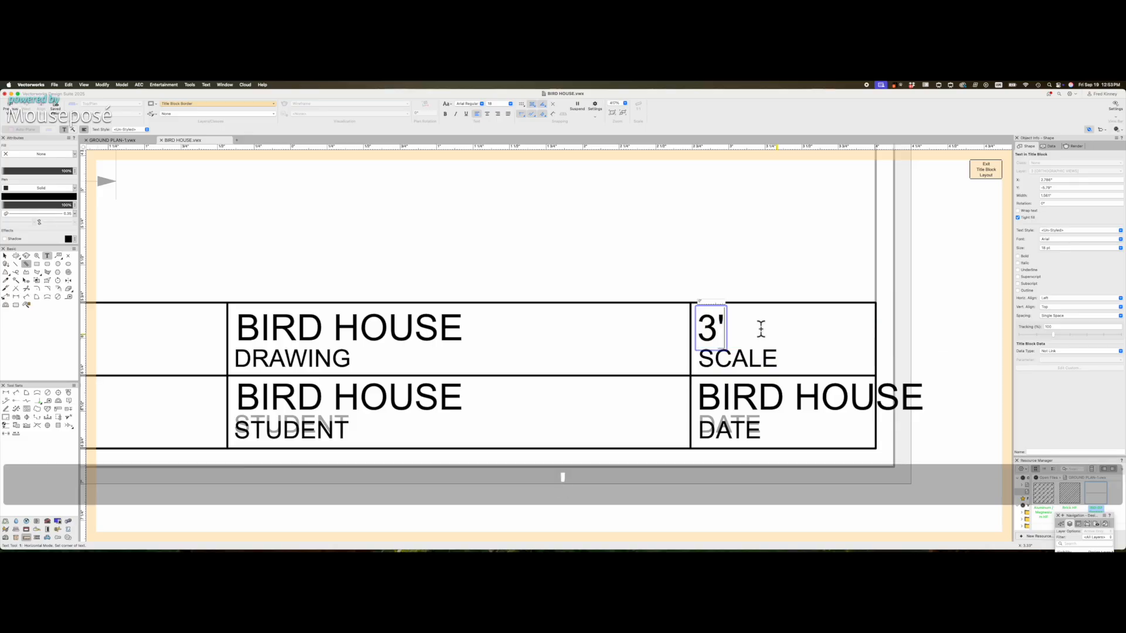
pyautogui.press('BackSpace')
pyautogui.write('" =')
pyautogui.press('BackSpace')
pyautogui.write('=')
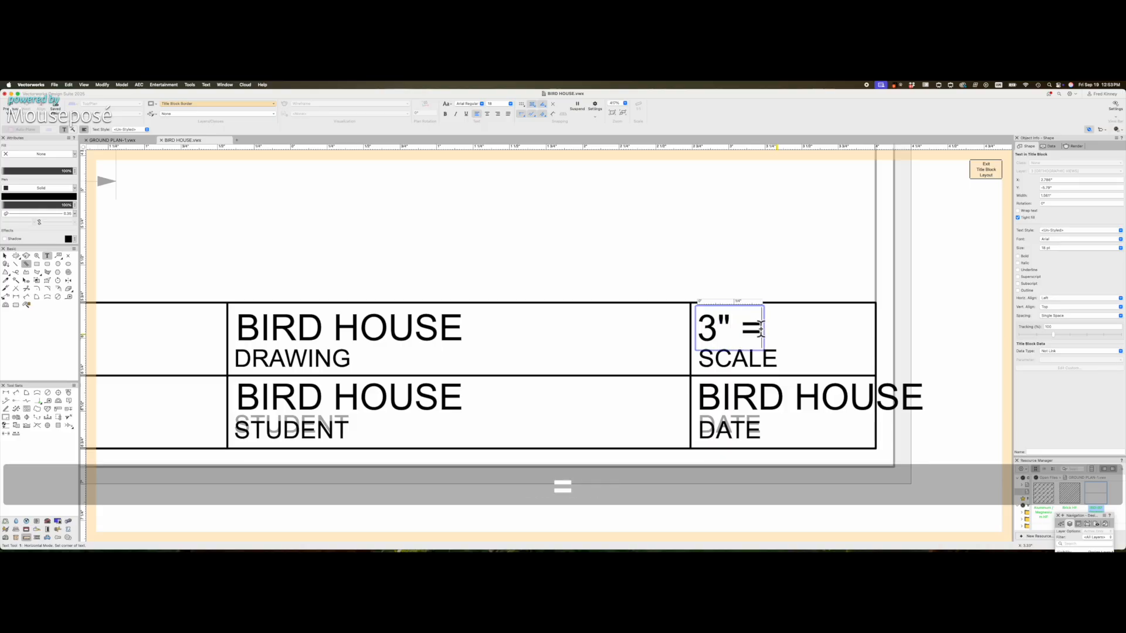
pyautogui.write(' 1')
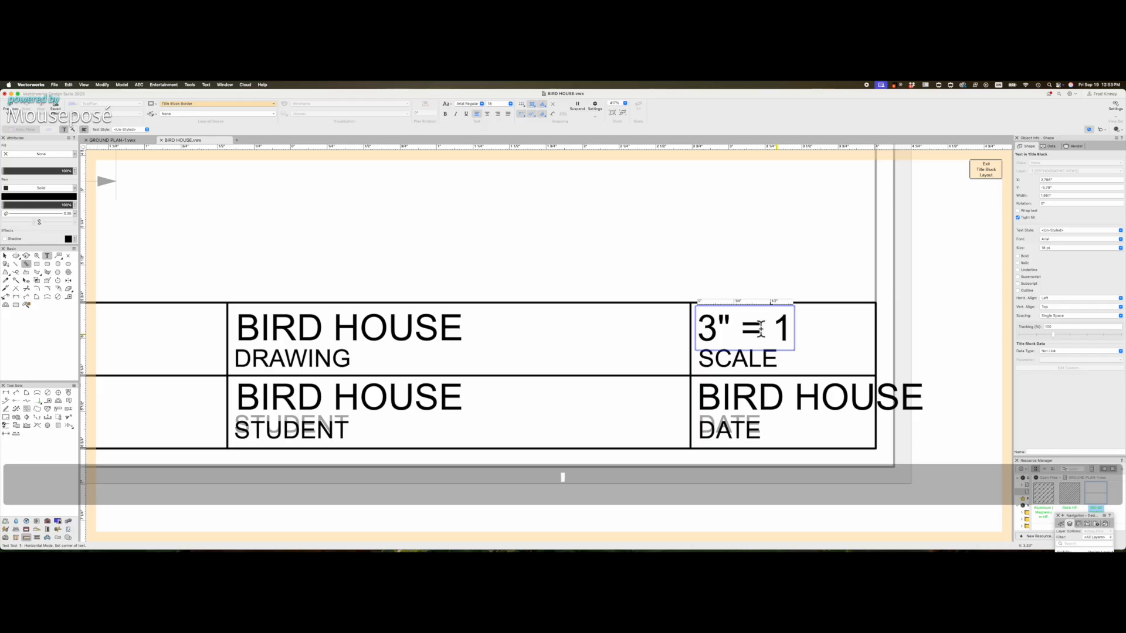
pyautogui.write("' - ")
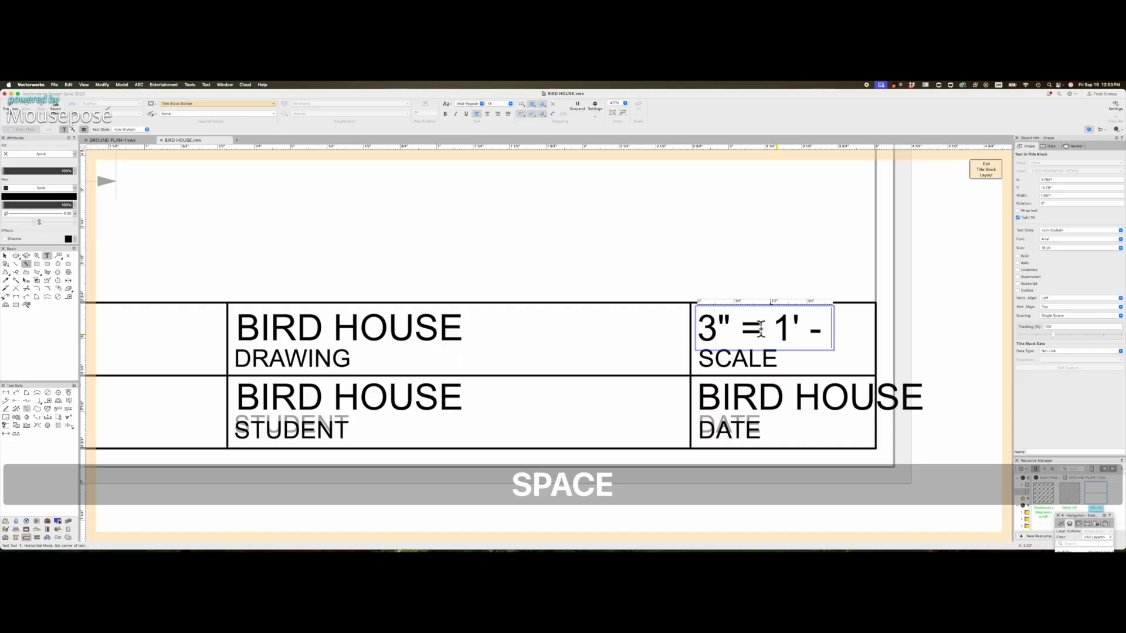
pyautogui.write('0"')
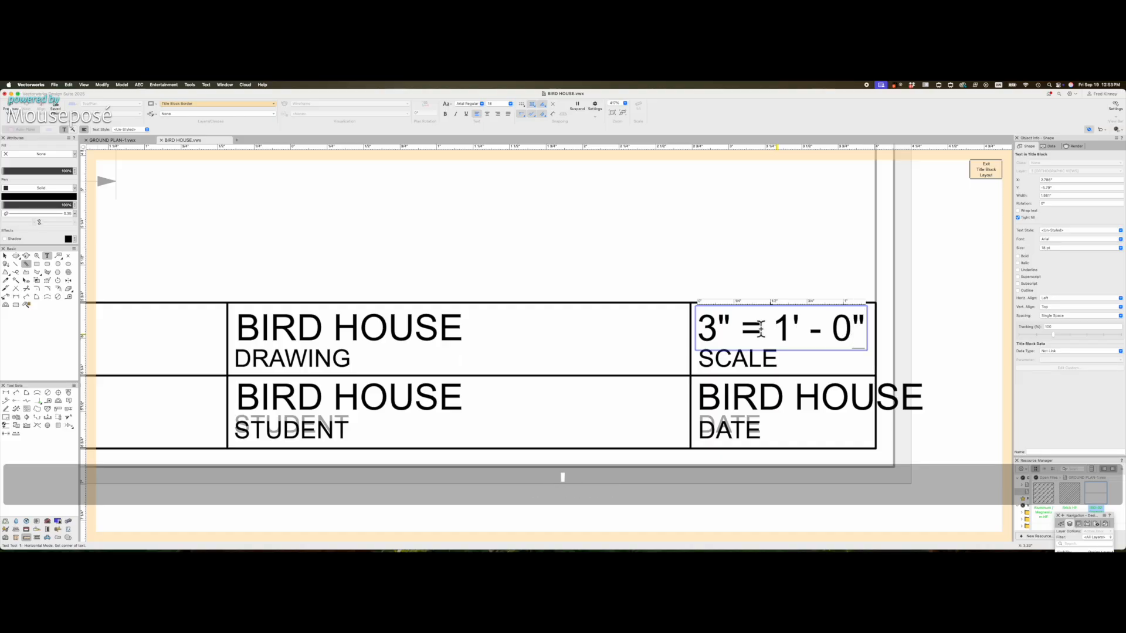
pyautogui.click(5, 256)
pyautogui.click(652, 285)
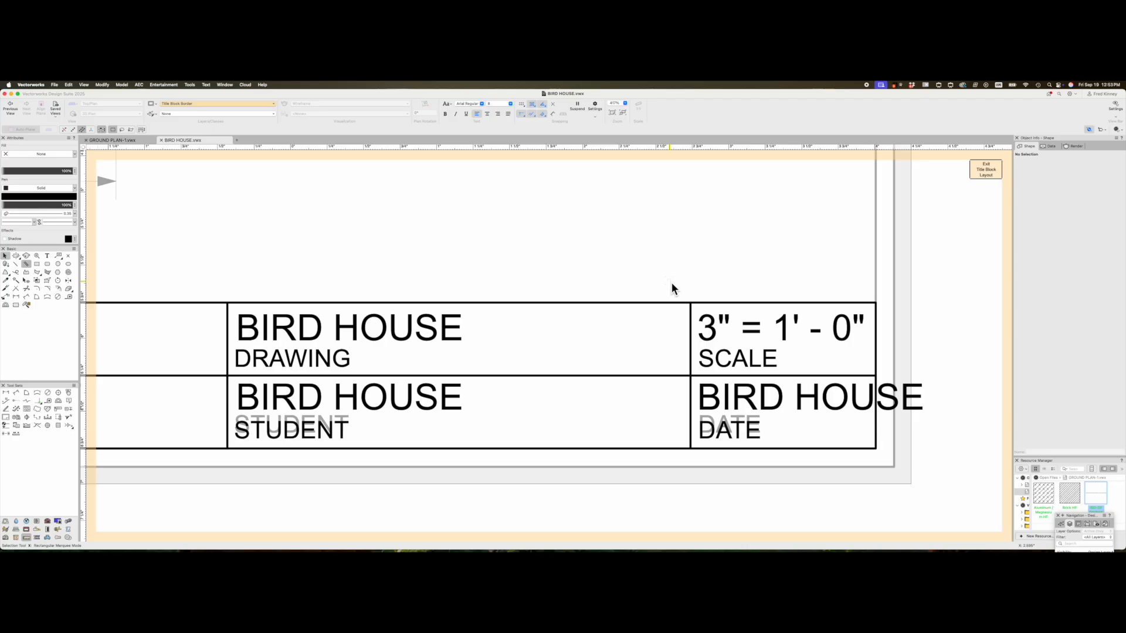
# - Enter the student's full name in the STUDENT field
pyautogui.scroll(-2, 670, 283)
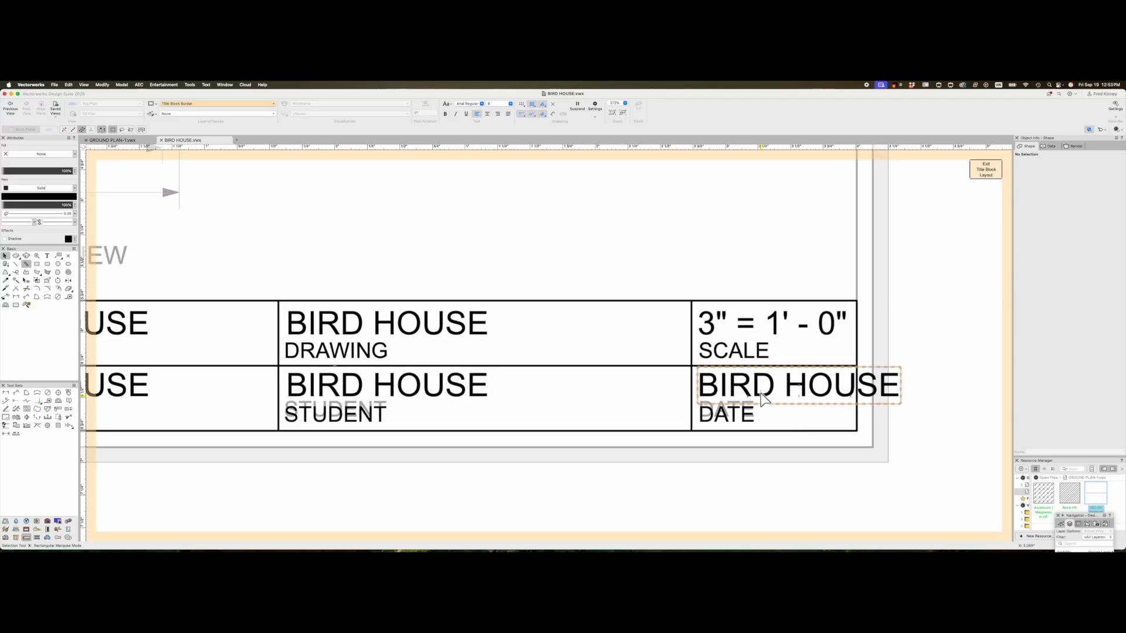
pyautogui.scroll(-5, 762, 398)
pyautogui.doubleClick(585, 399)
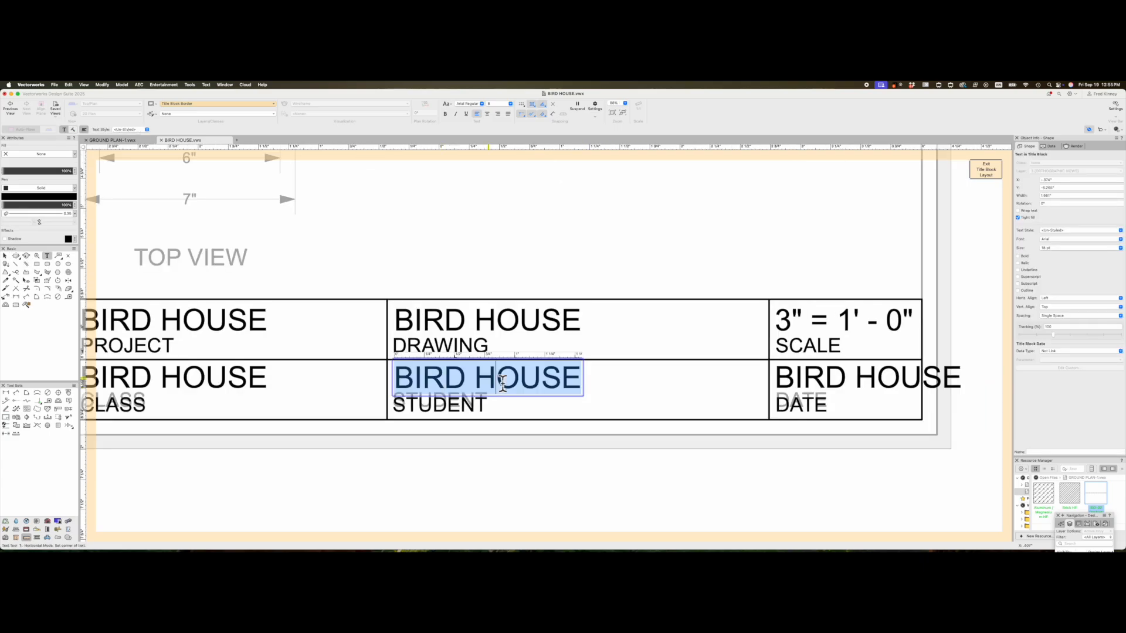
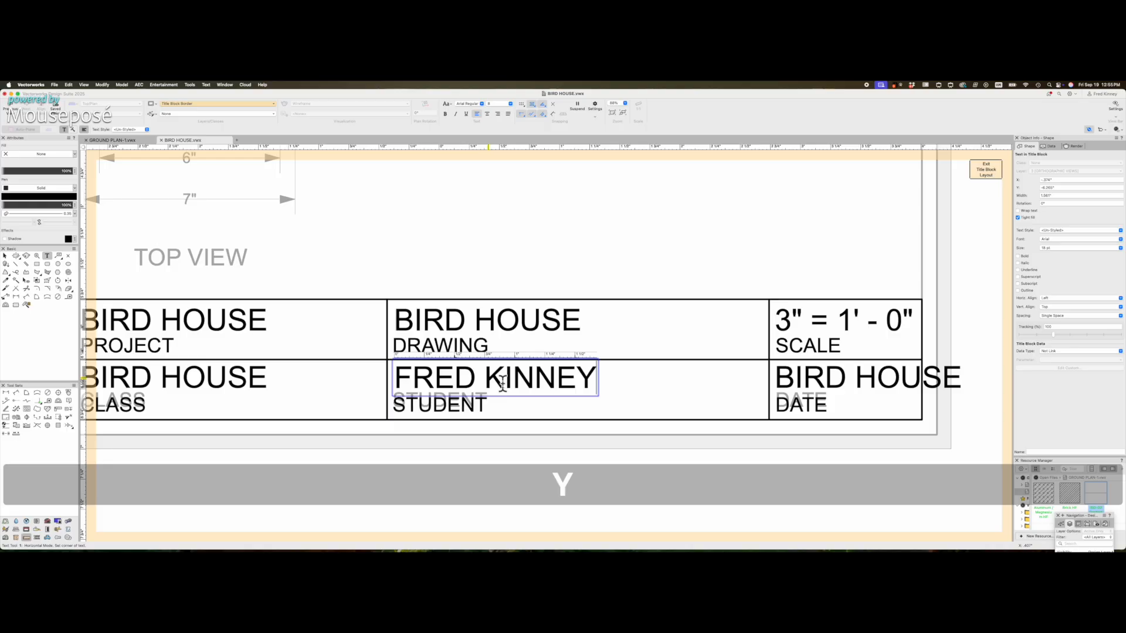
pyautogui.click(6, 257)
# - Replace the CLASS field text with THTR 372
pyautogui.doubleClick(467, 423)
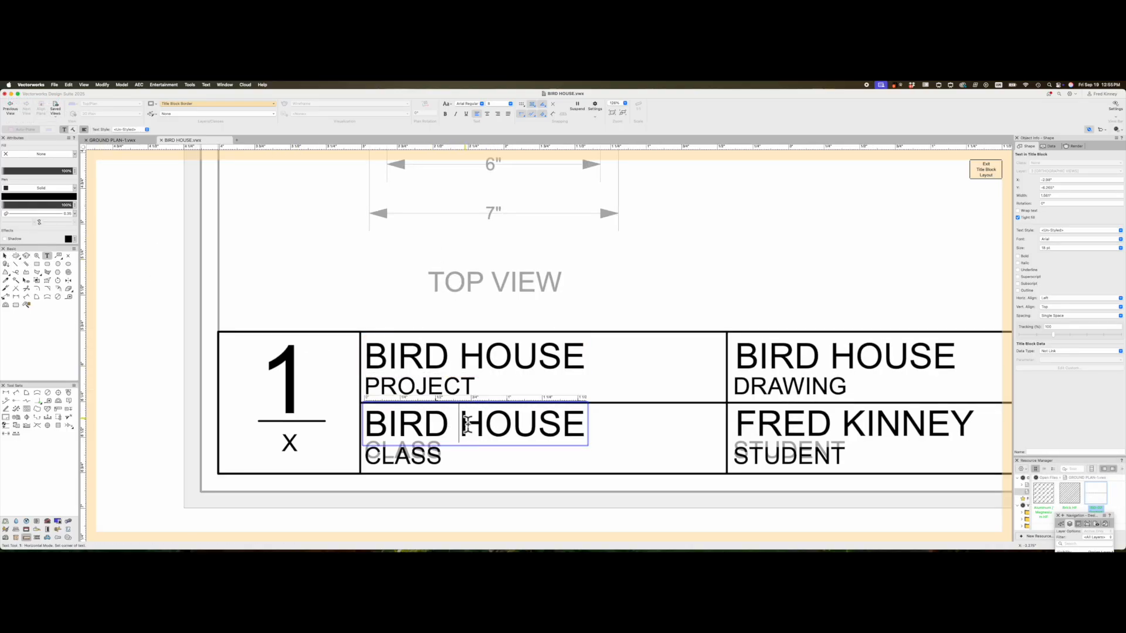
pyautogui.tripleClick(469, 423)
pyautogui.write('THTR ')
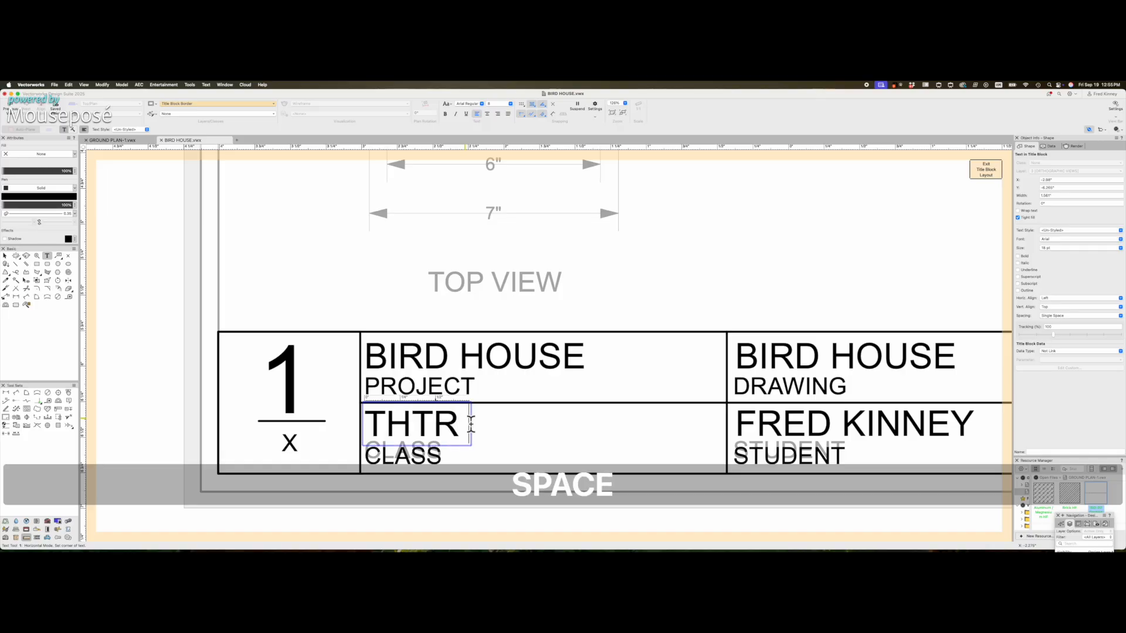
pyautogui.write('372')
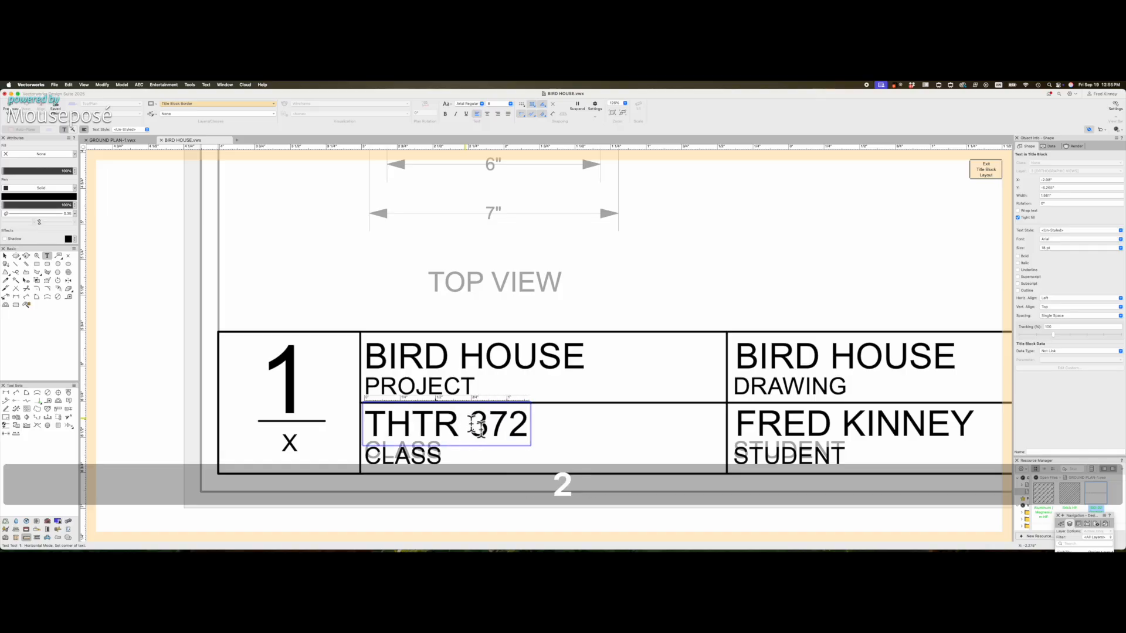
pyautogui.click(5, 256)
pyautogui.click(560, 326)
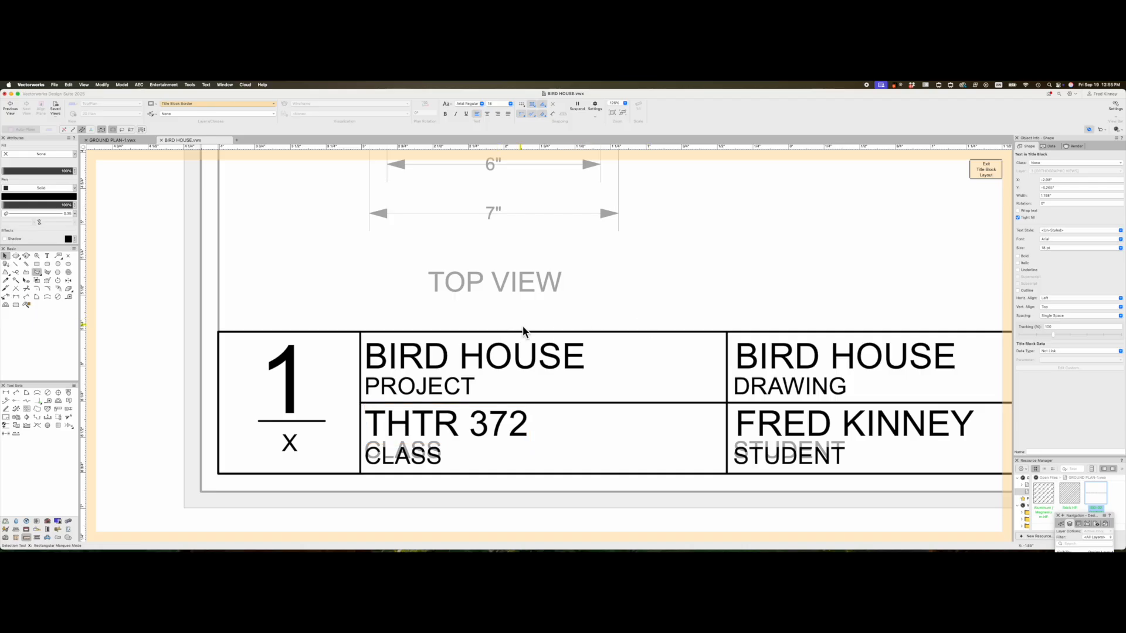
# - Link the large sheet number to Sheet Data.Sheet Number so it displays 3
pyautogui.scroll(-8, 363, 328)
pyautogui.scroll(3, 542, 313)
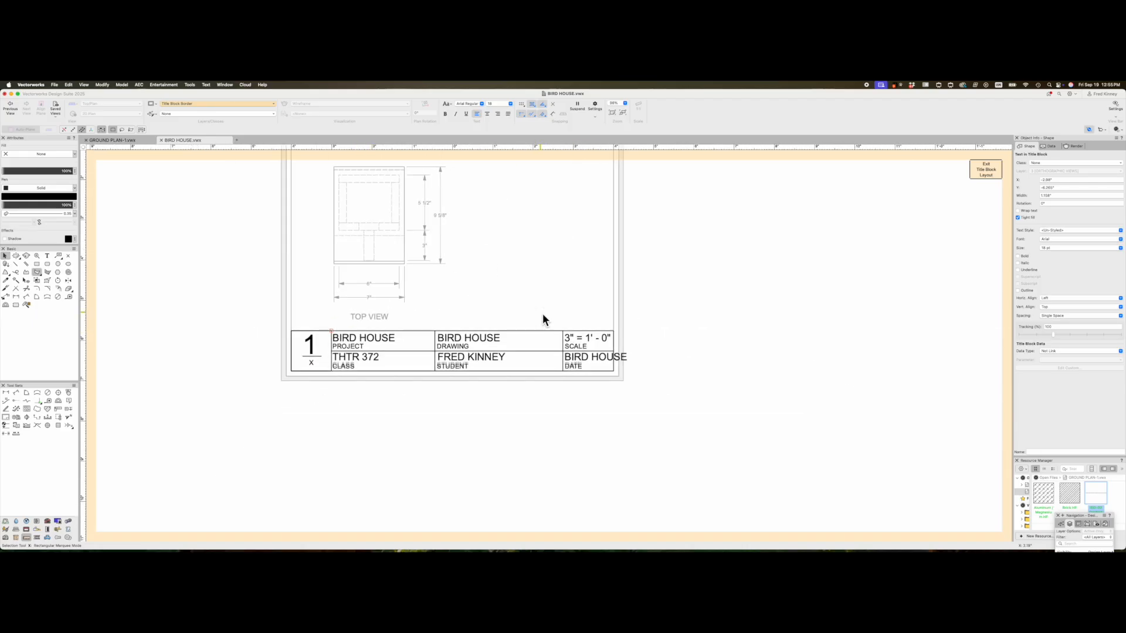
pyautogui.scroll(3, 396, 270)
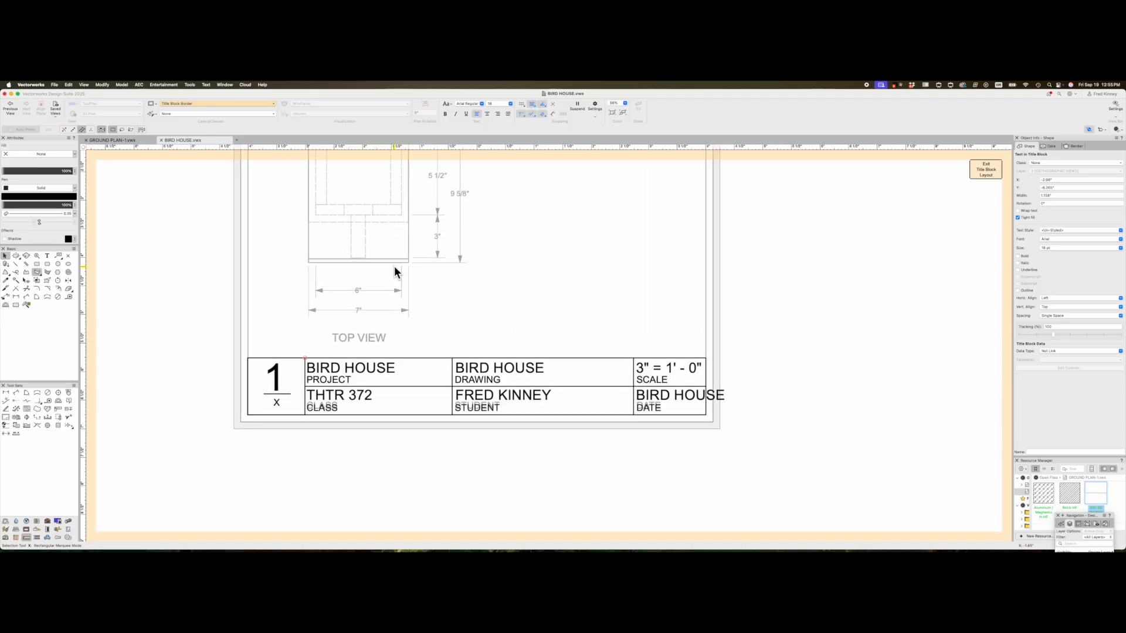
pyautogui.click(276, 379)
pyautogui.doubleClick(275, 387)
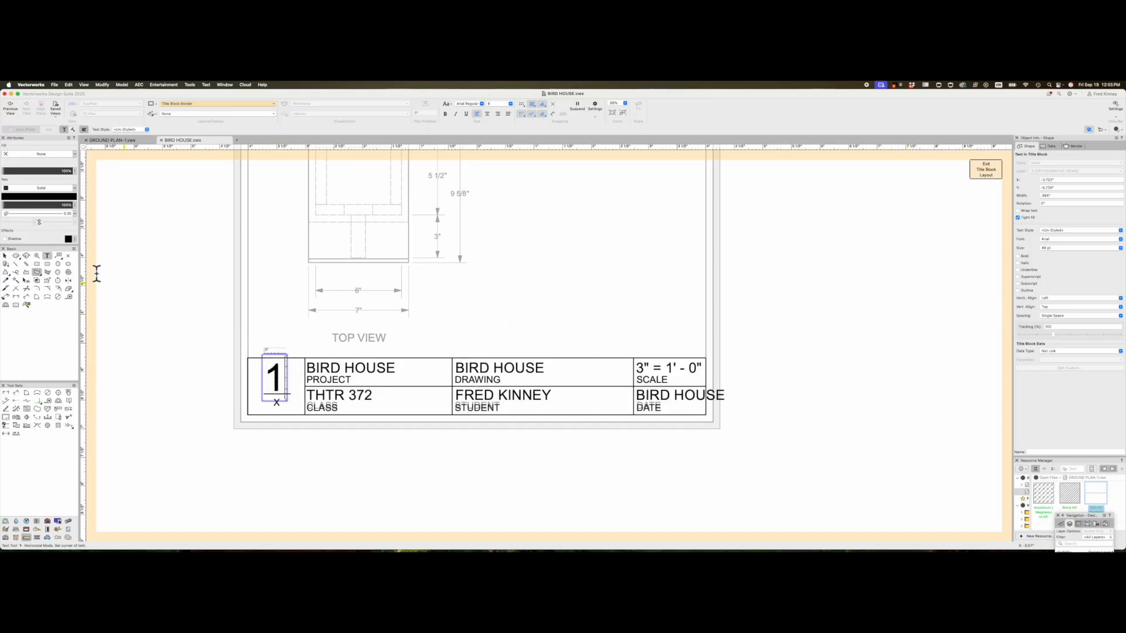
pyautogui.click(6, 257)
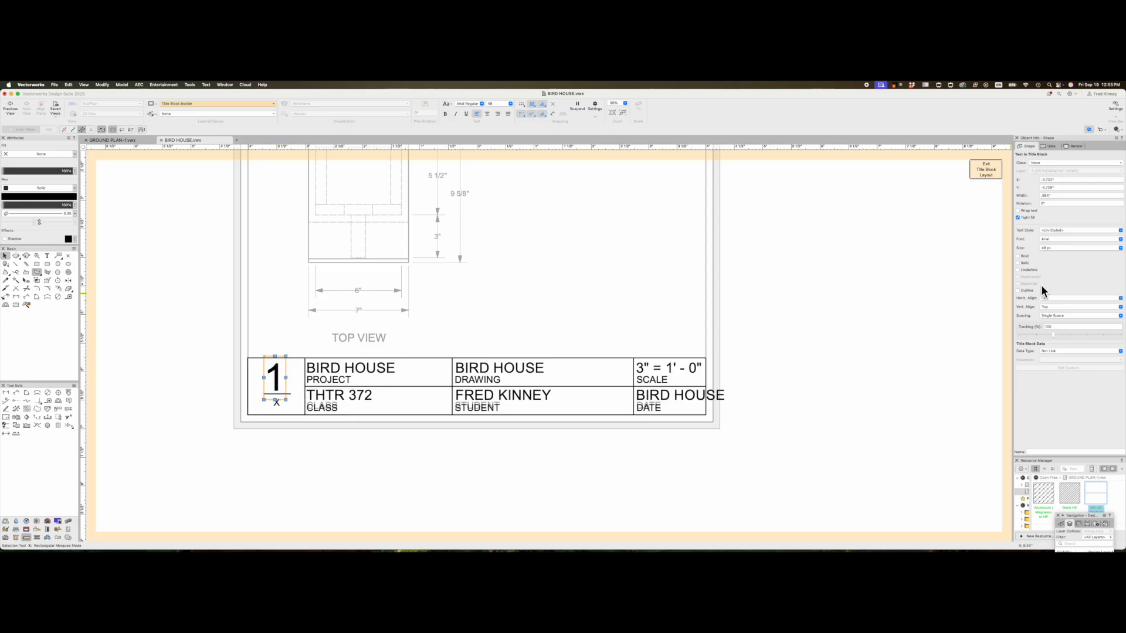
pyautogui.click(1052, 352)
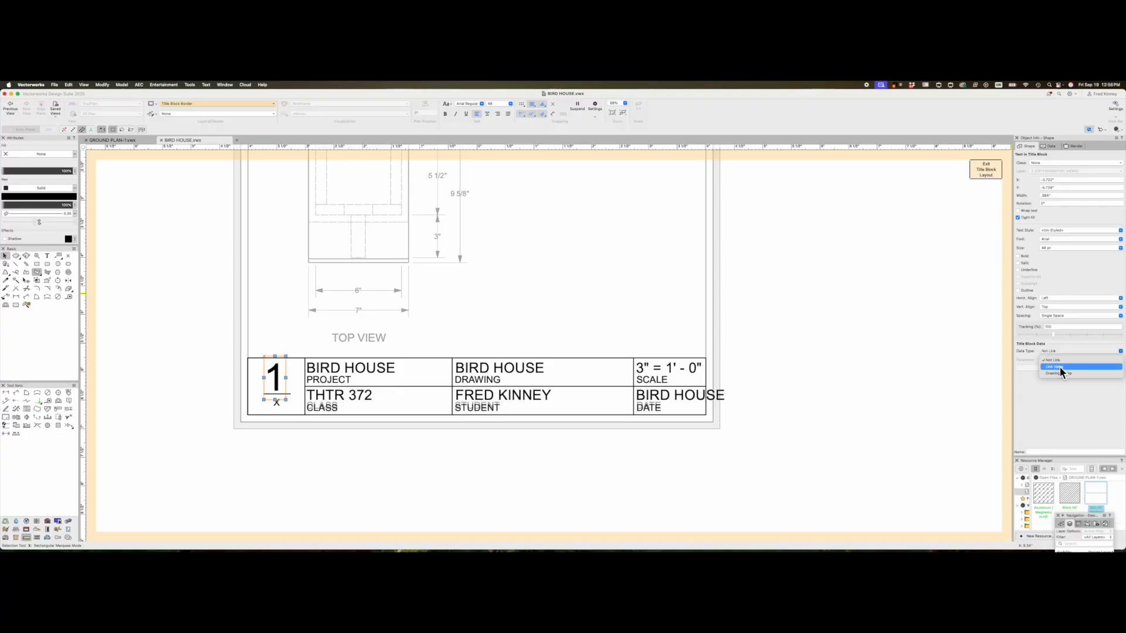
pyautogui.click(1060, 368)
pyautogui.click(1058, 360)
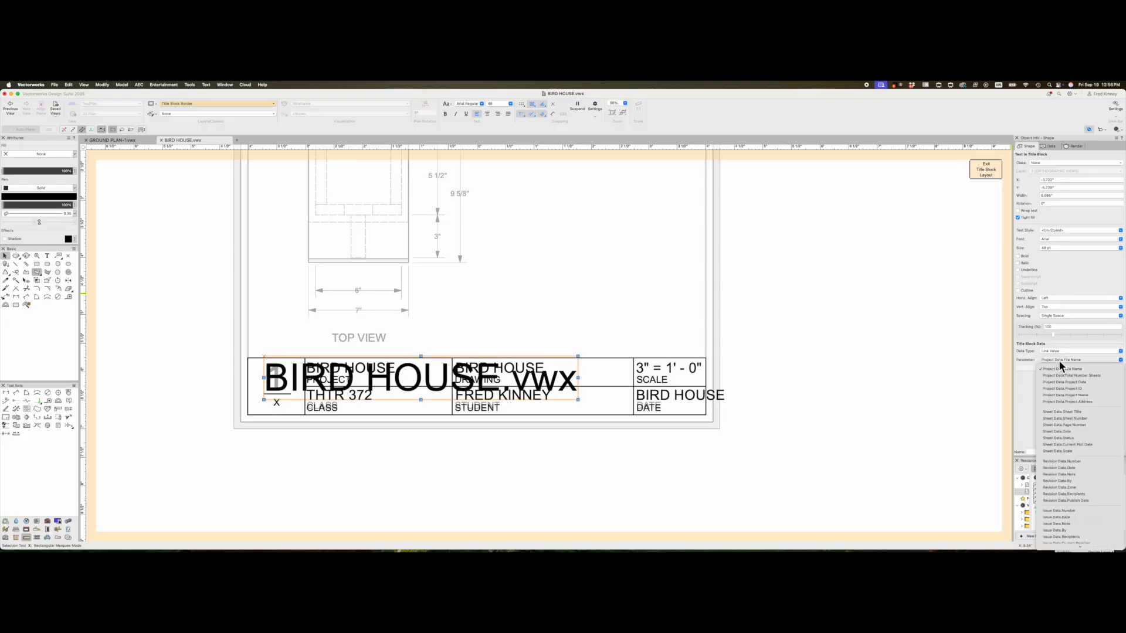
pyautogui.click(1078, 420)
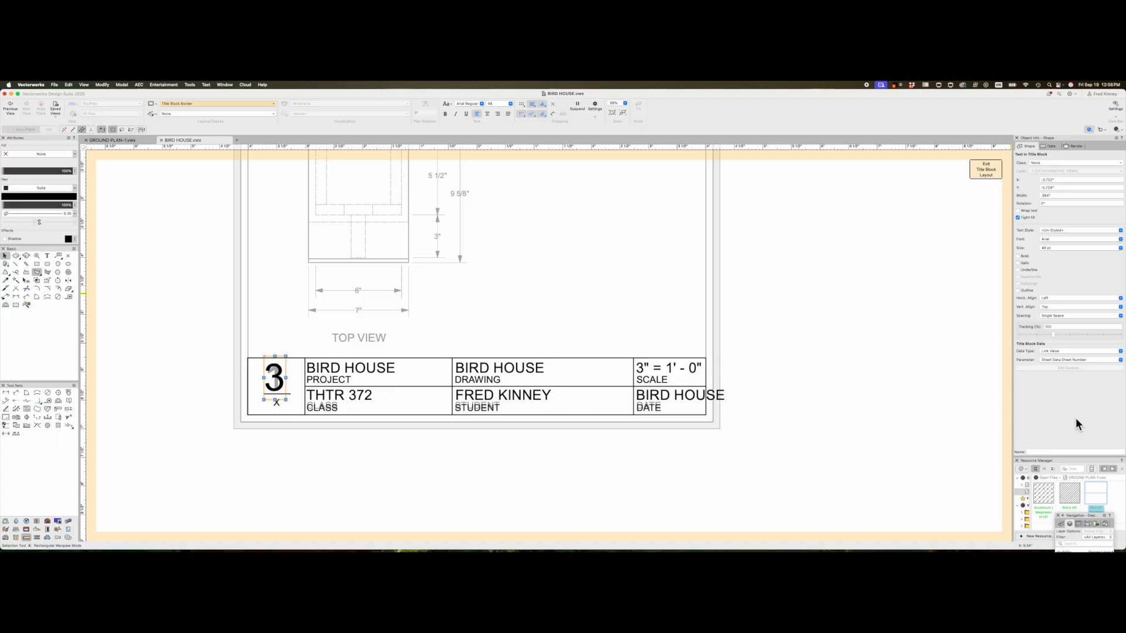
pyautogui.click(311, 471)
pyautogui.click(277, 403)
# - Link the X to Project Data.Total Number Sheets and the DATE text to Sheet Data.Date
pyautogui.click(1089, 360)
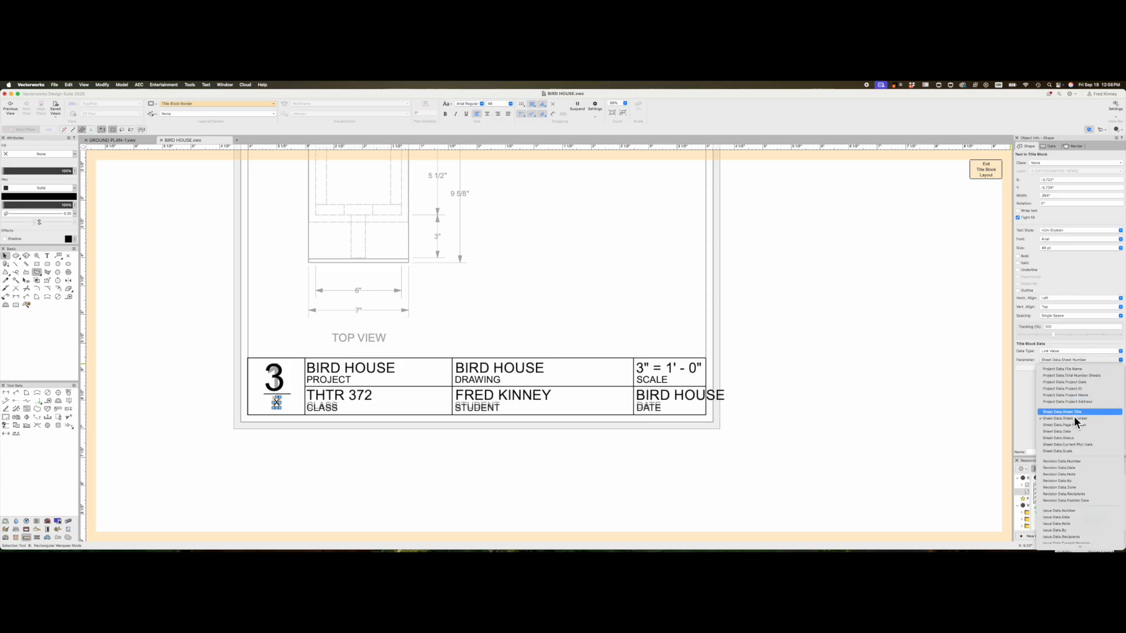
pyautogui.click(1074, 377)
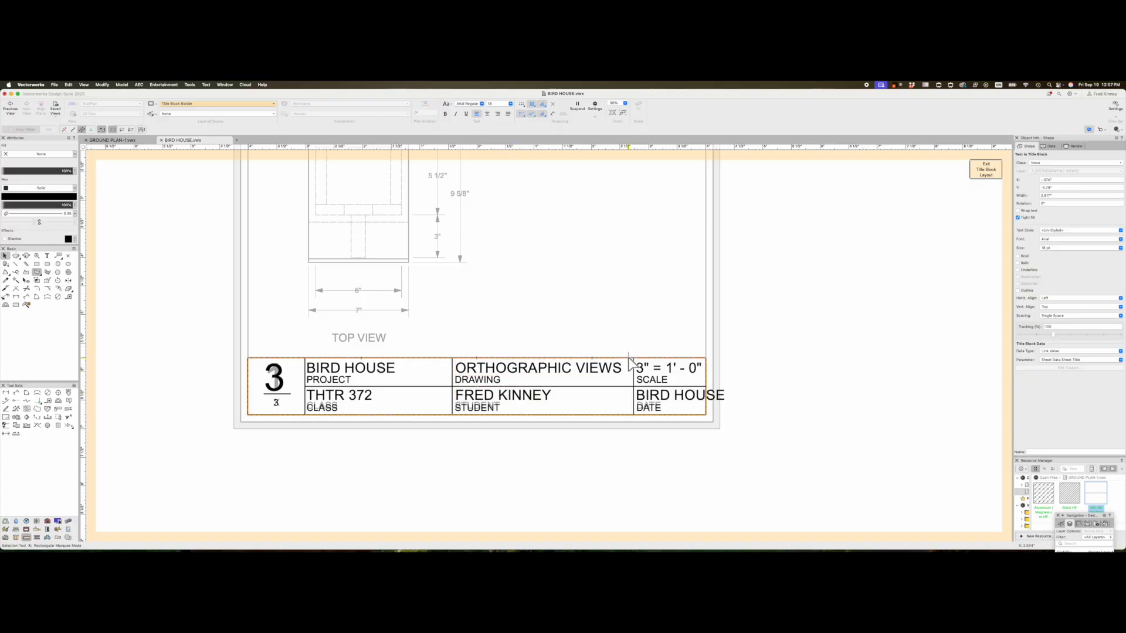
pyautogui.click(659, 396)
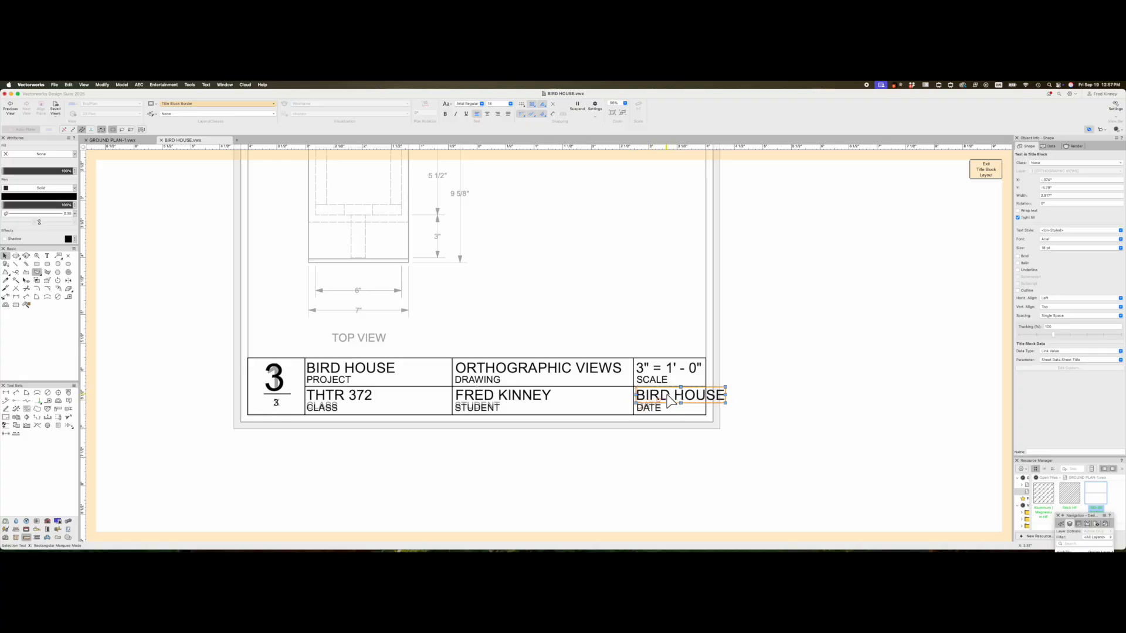
pyautogui.click(1059, 361)
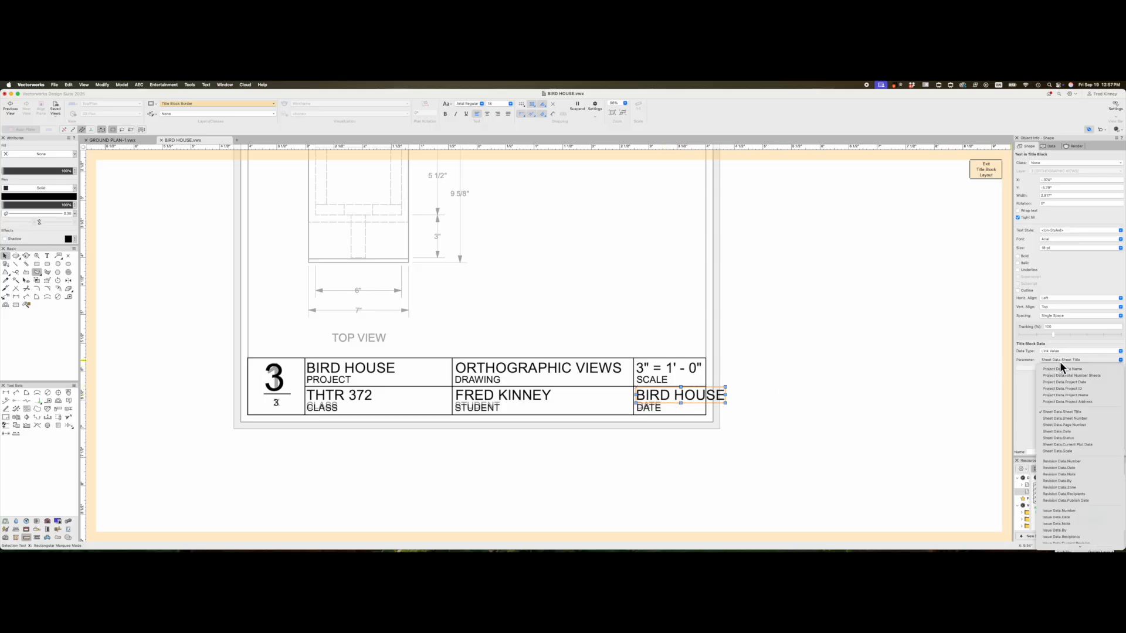
pyautogui.click(1073, 433)
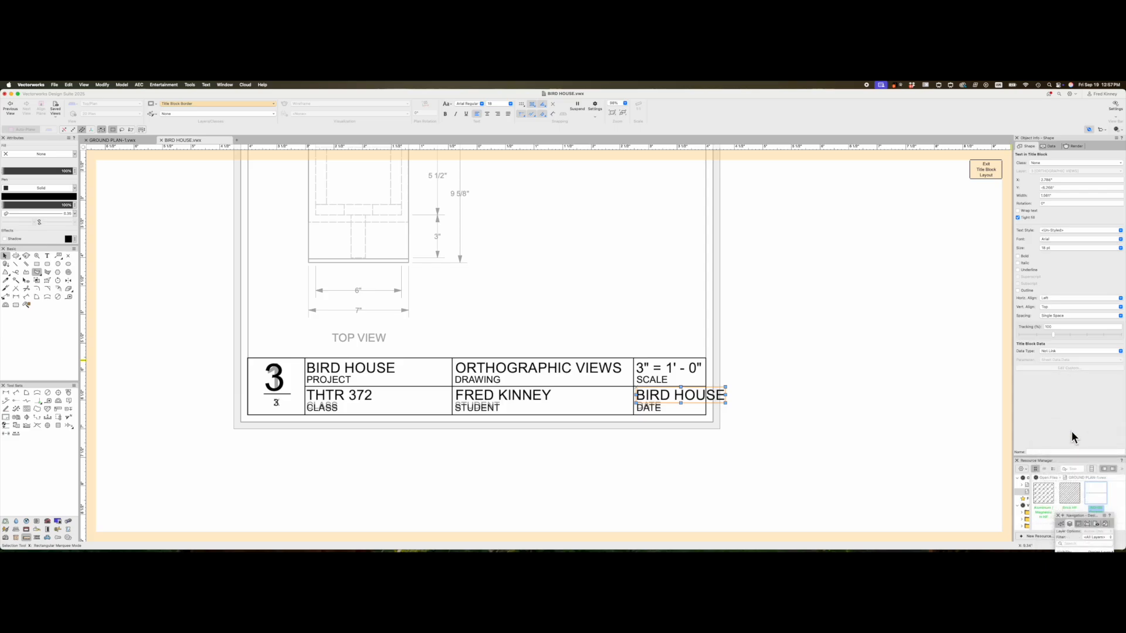
pyautogui.click(753, 375)
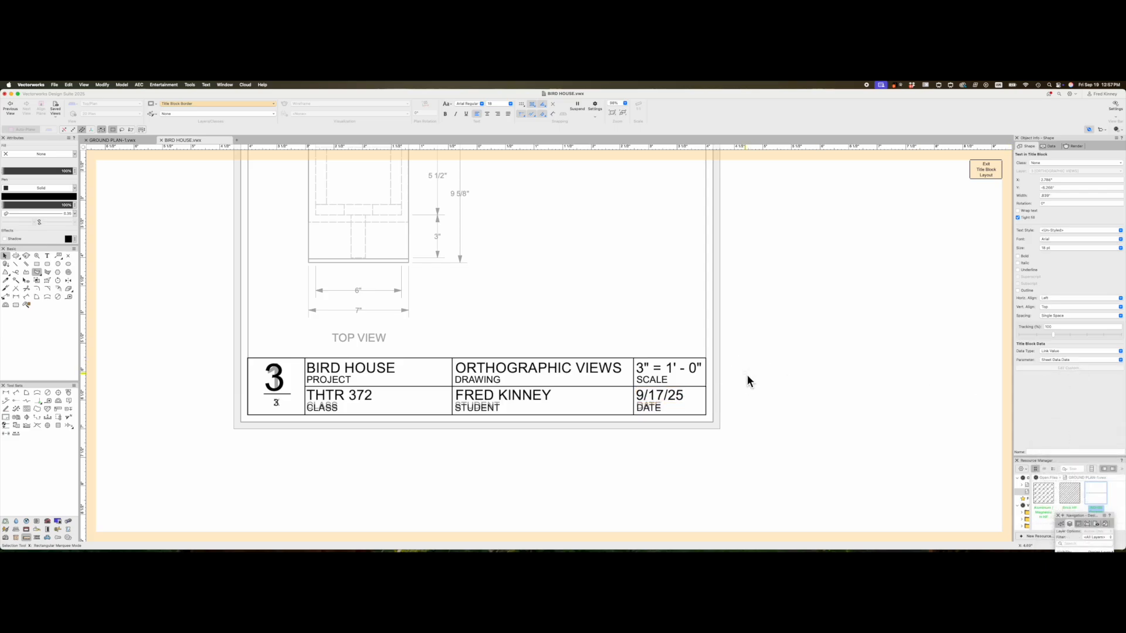
pyautogui.click(271, 381)
pyautogui.click(277, 404)
# - Select one of the BIRD HOUSE fields in the title block
pyautogui.click(350, 367)
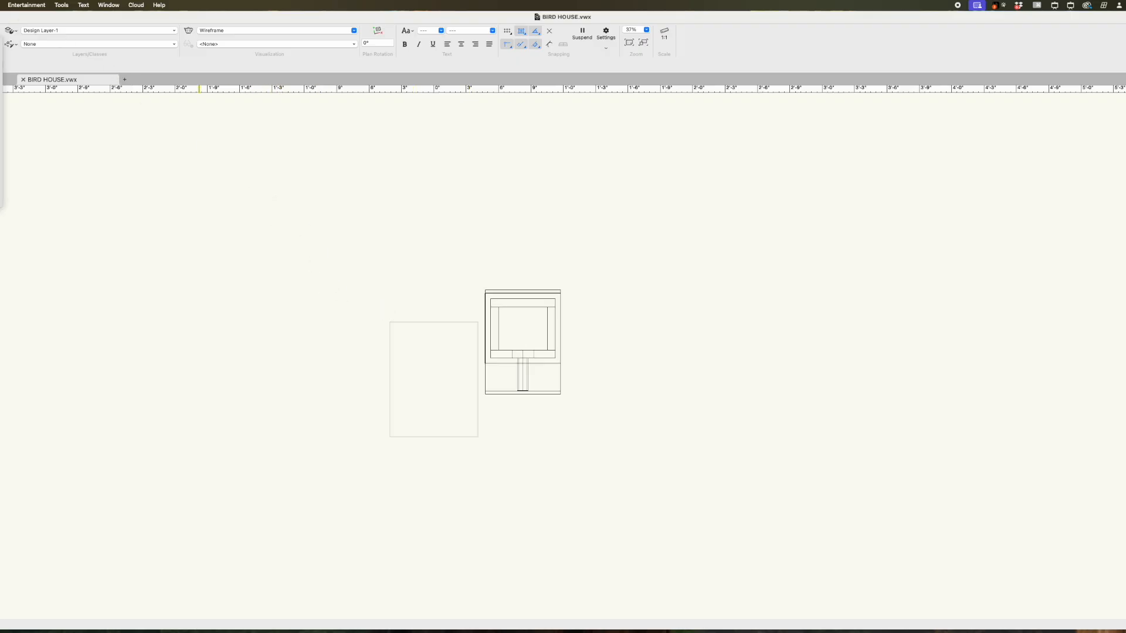
# - Render the birdhouse shaded from the front and switch the projection to Perspective
pyautogui.click(1, 78)
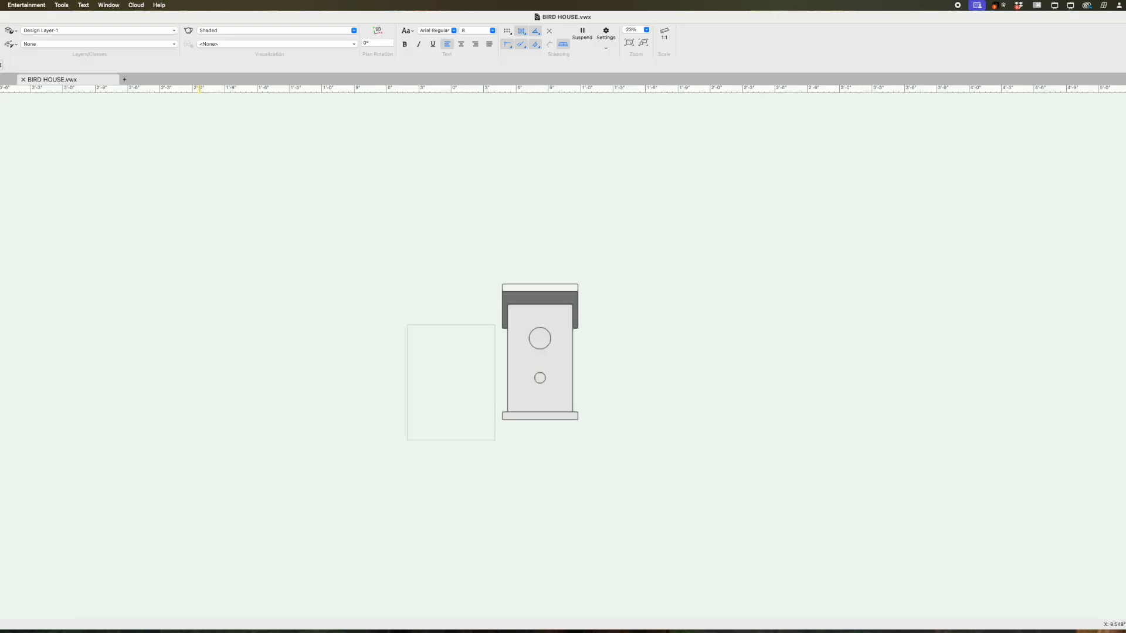
pyautogui.click(1, 44)
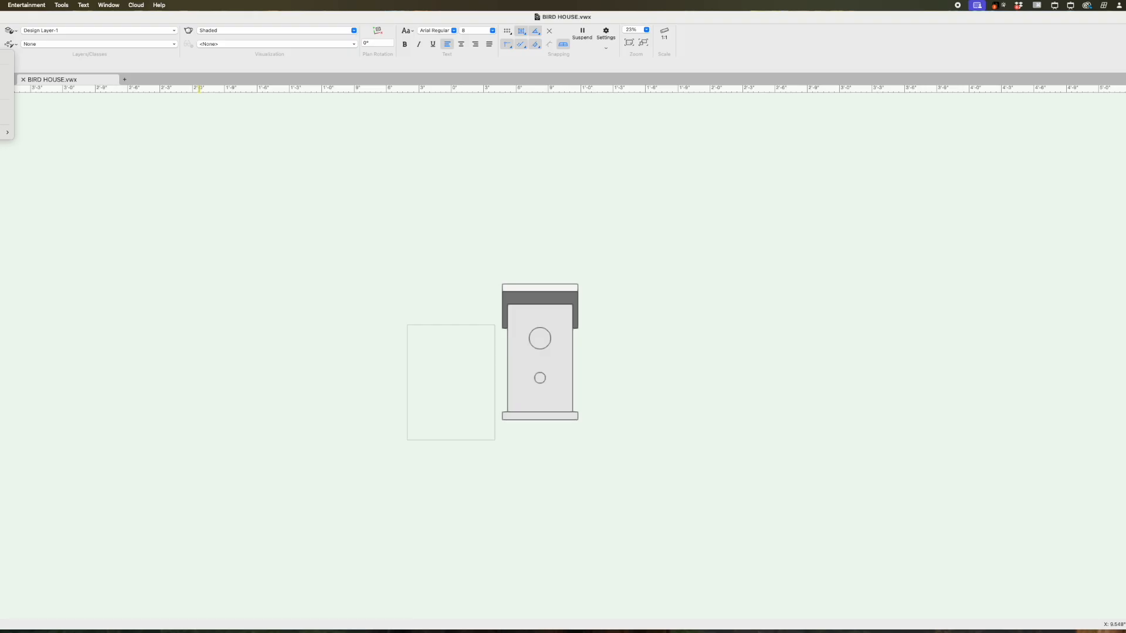
pyautogui.click(2, 81)
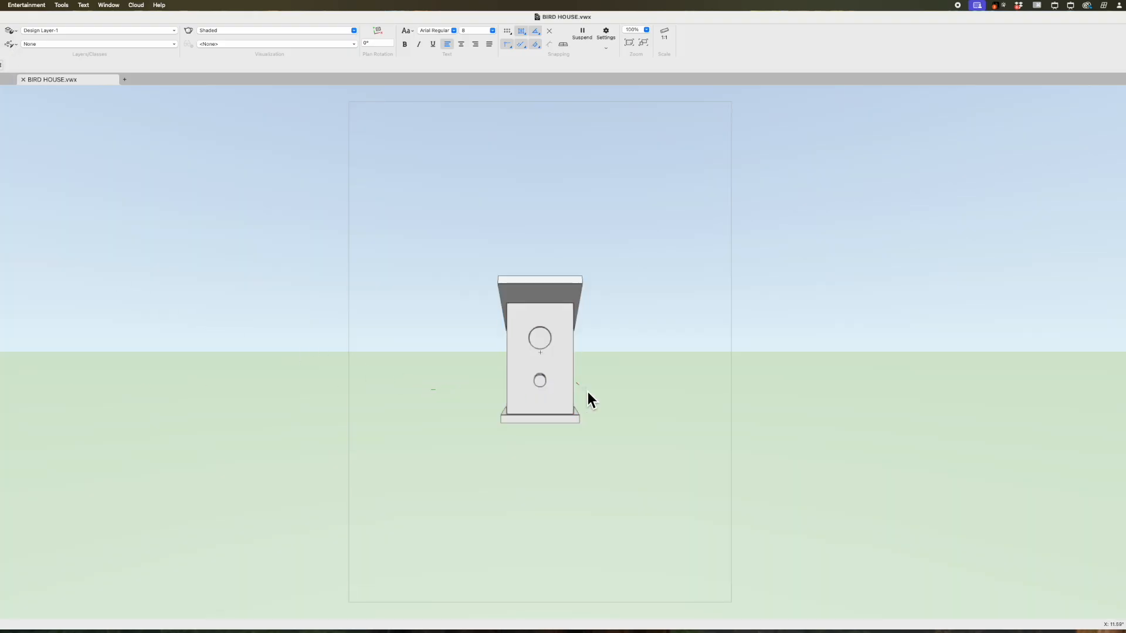
# - Use Flyover to orbit the birdhouse into a slightly tilted three-quarter view
pyautogui.hotkey('shift', 'c')
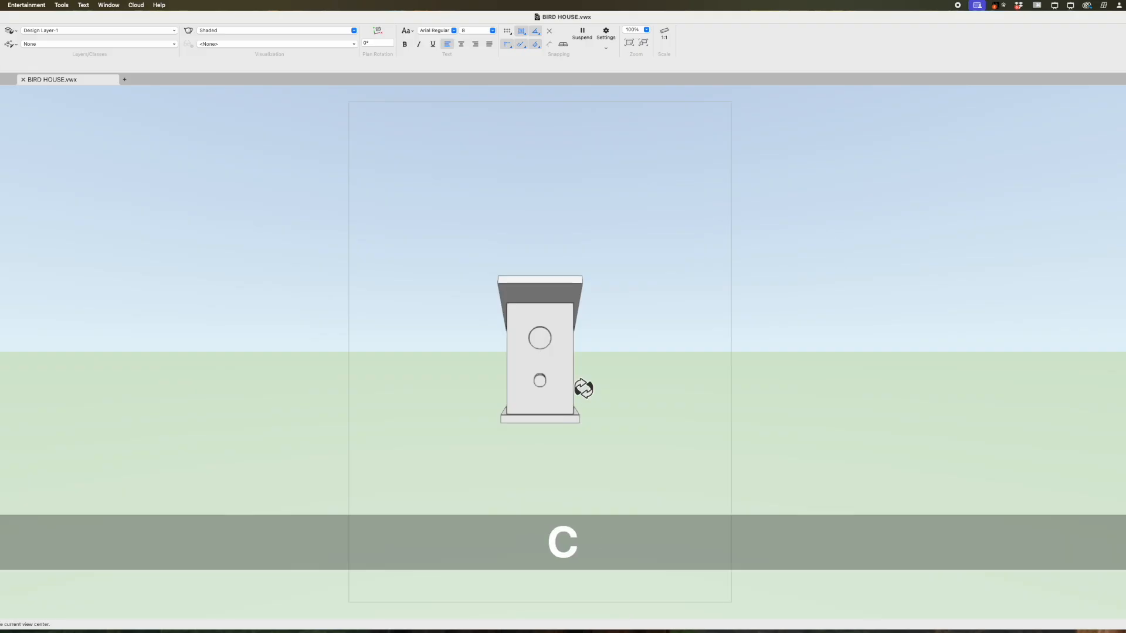
pyautogui.moveTo(513, 427); pyautogui.dragTo(400, 435)
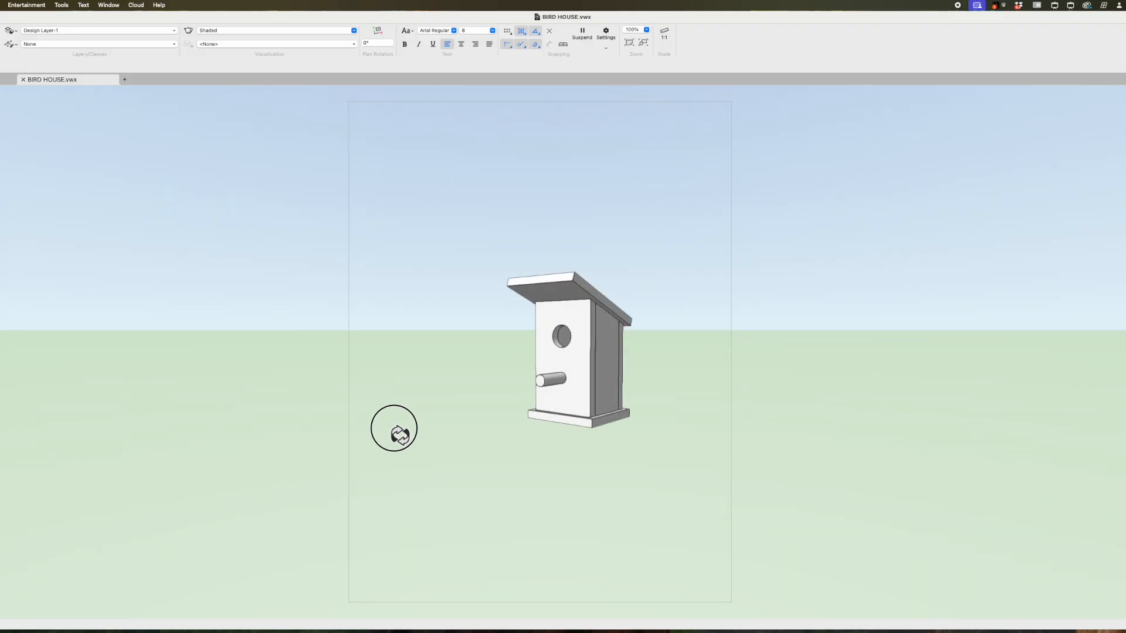
pyautogui.scroll(5, 603, 399)
pyautogui.scroll(-3, 498, 390)
pyautogui.moveTo(510, 353); pyautogui.dragTo(506, 350)
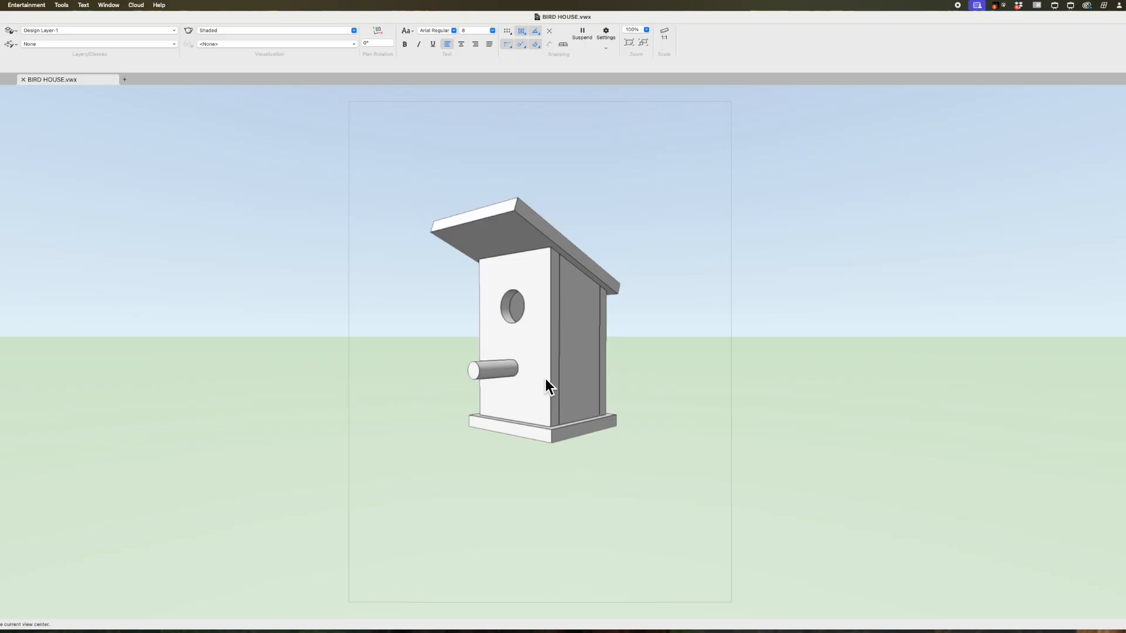
# - Start a viewport of the current view with no drawing label and a custom scale of .5
pyautogui.click(0, 4)
pyautogui.click(3, 245)
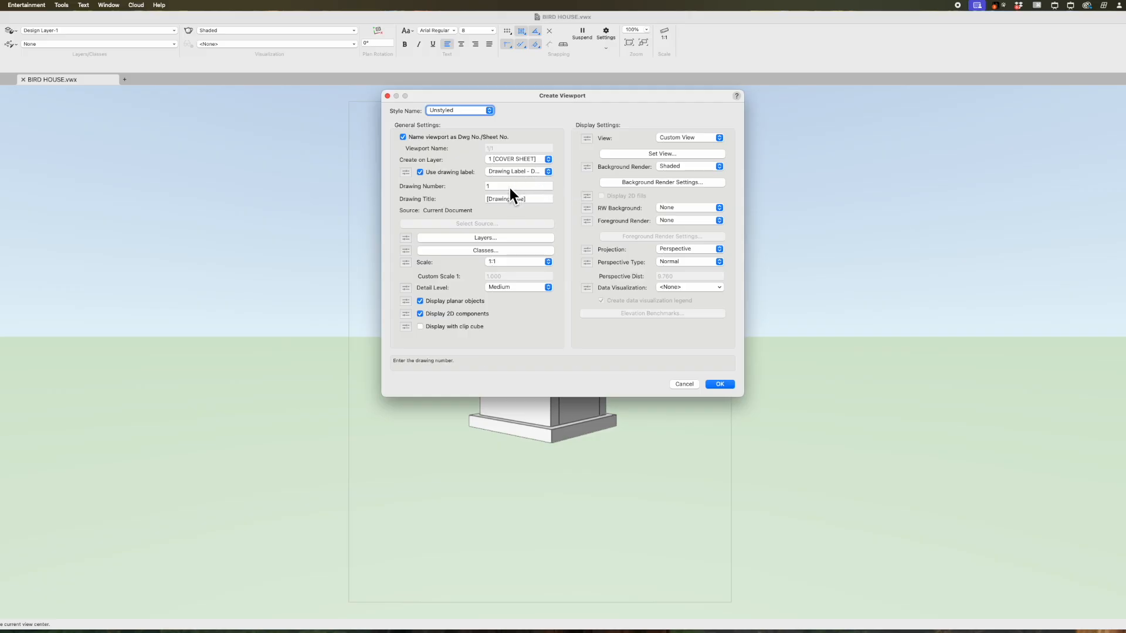
pyautogui.click(422, 173)
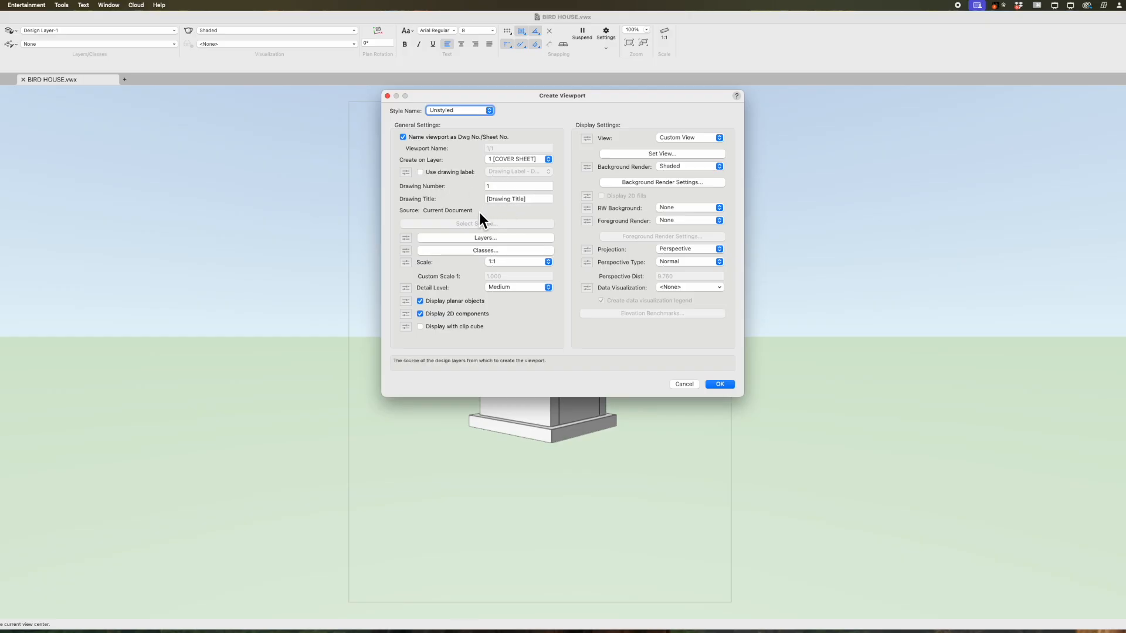
pyautogui.click(518, 262)
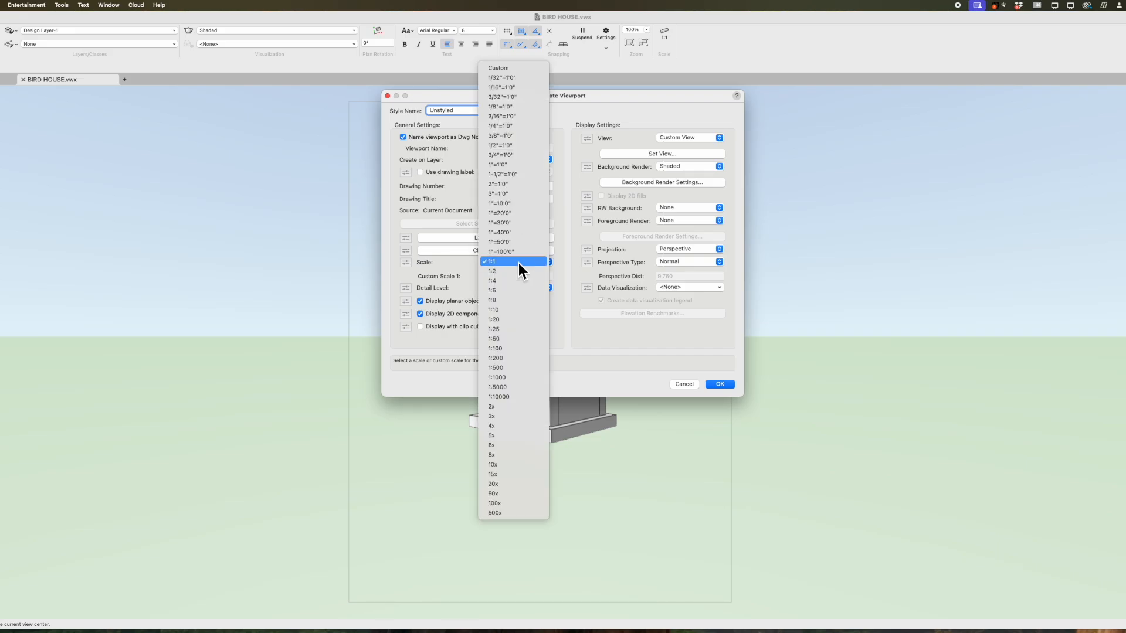
pyautogui.click(518, 263)
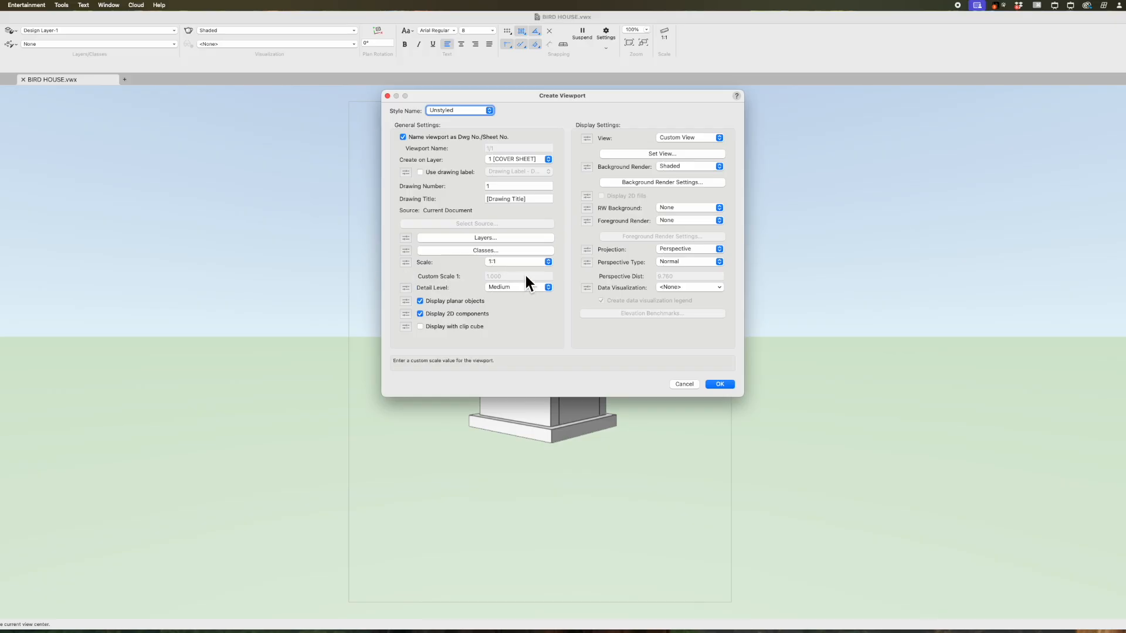
pyautogui.click(535, 262)
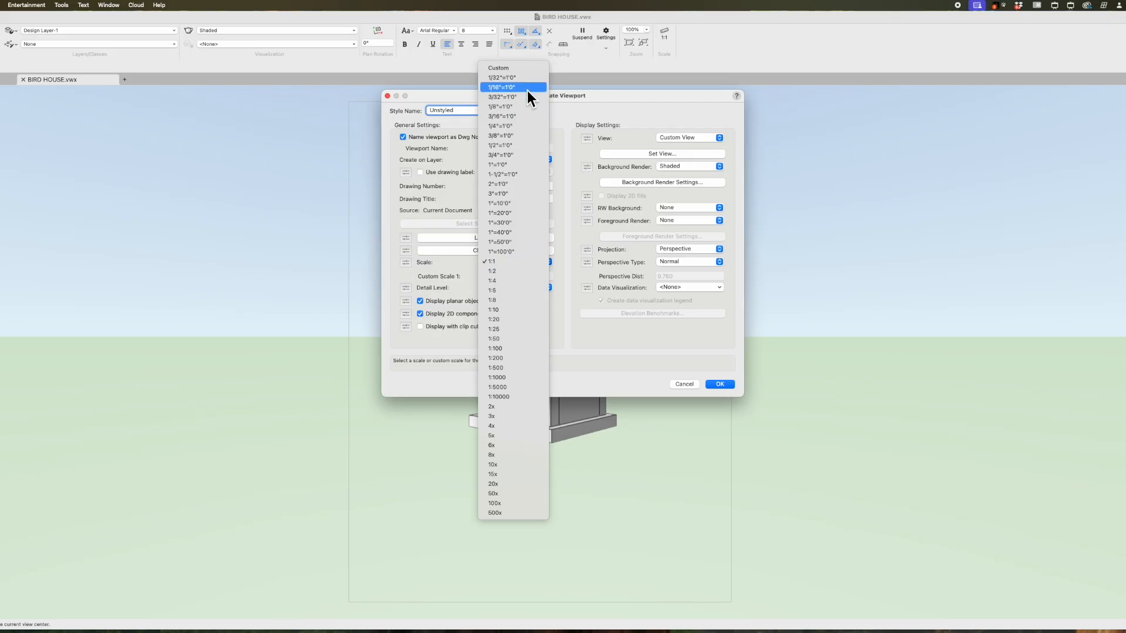
pyautogui.click(520, 68)
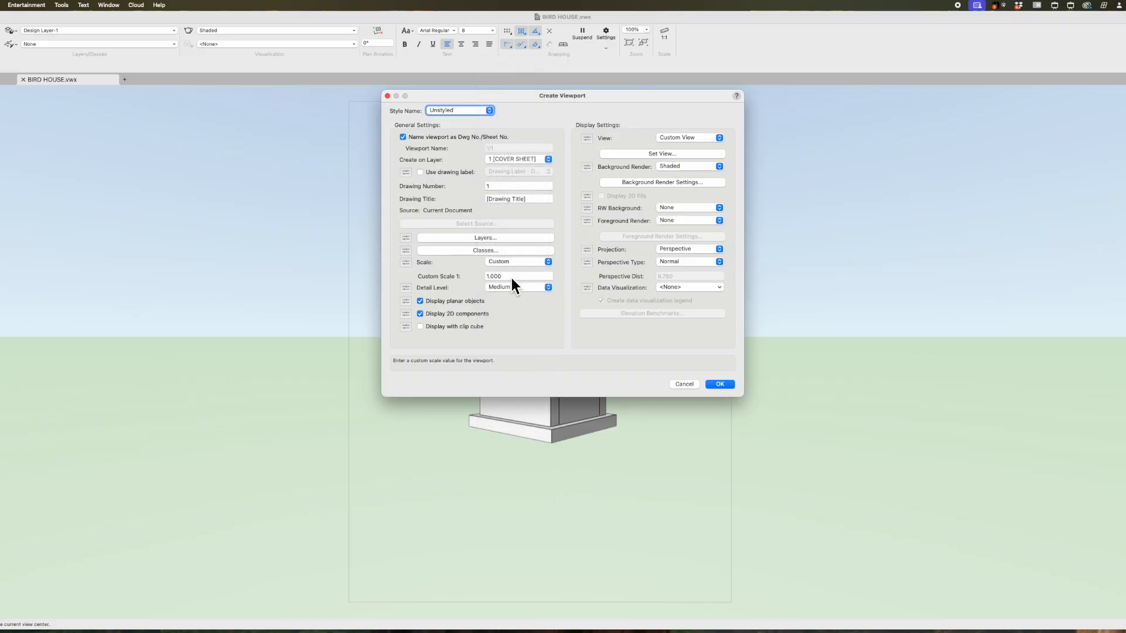
pyautogui.click(511, 278)
pyautogui.write('.5')
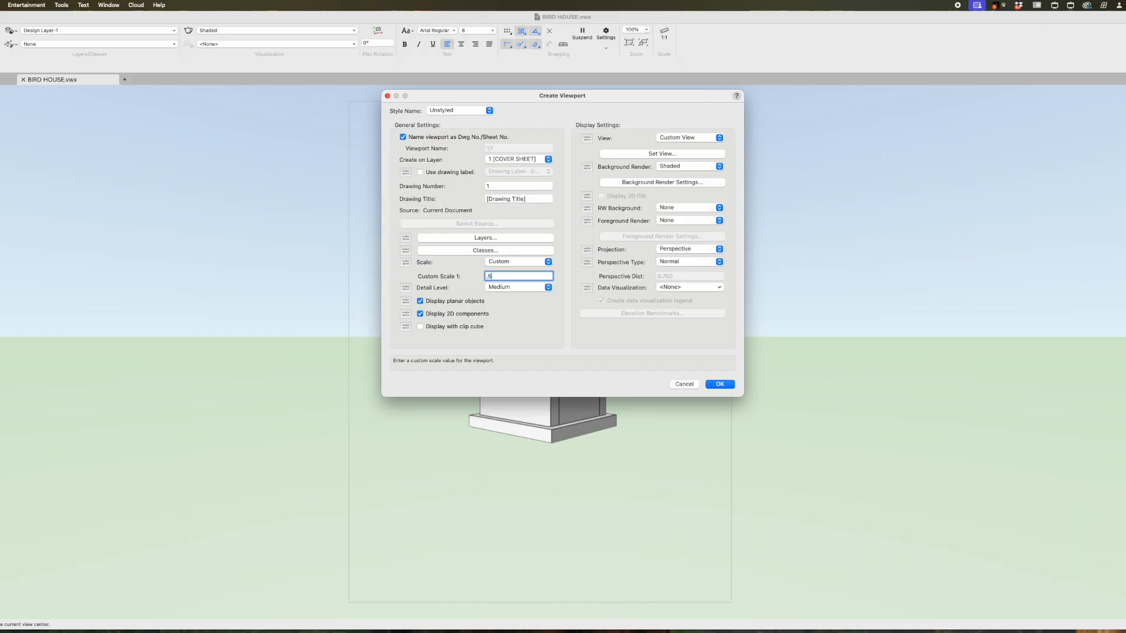
# - Set High detail and Hidden Line background render, create the viewport, and move it up
pyautogui.click(539, 288)
pyautogui.click(538, 297)
pyautogui.click(691, 169)
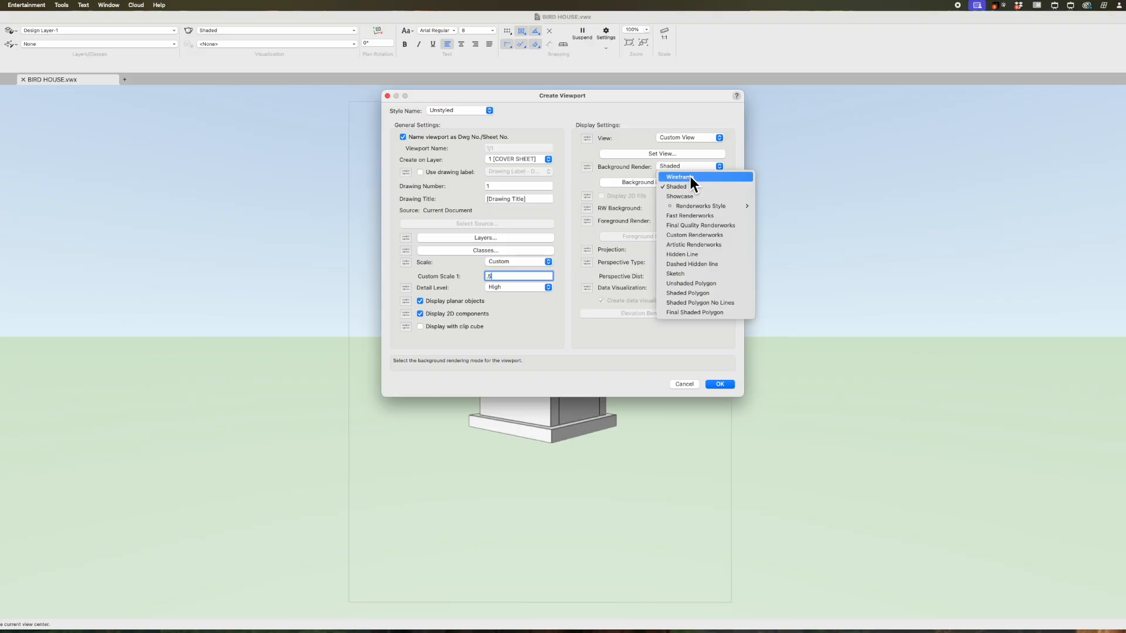
pyautogui.click(699, 254)
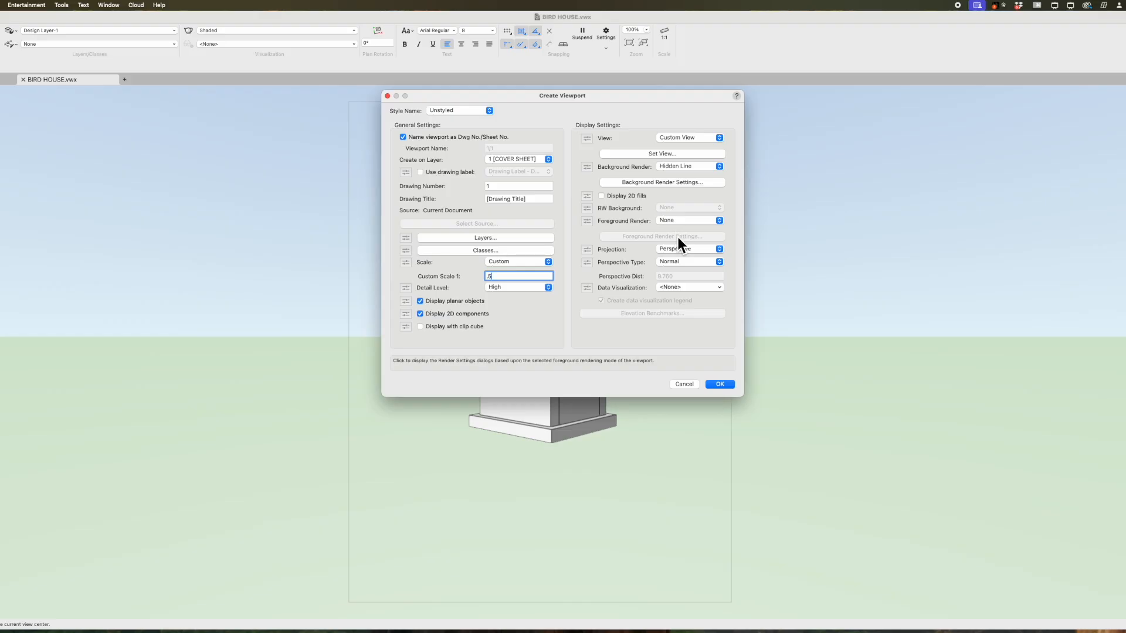
pyautogui.click(730, 385)
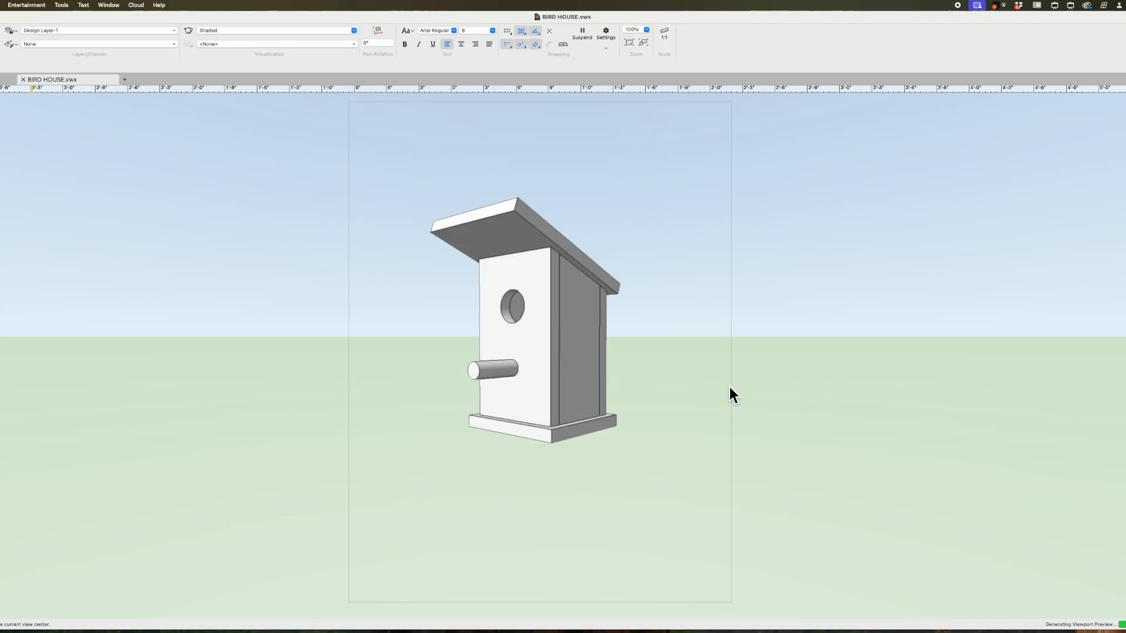
pyautogui.scroll(1, 701, 432)
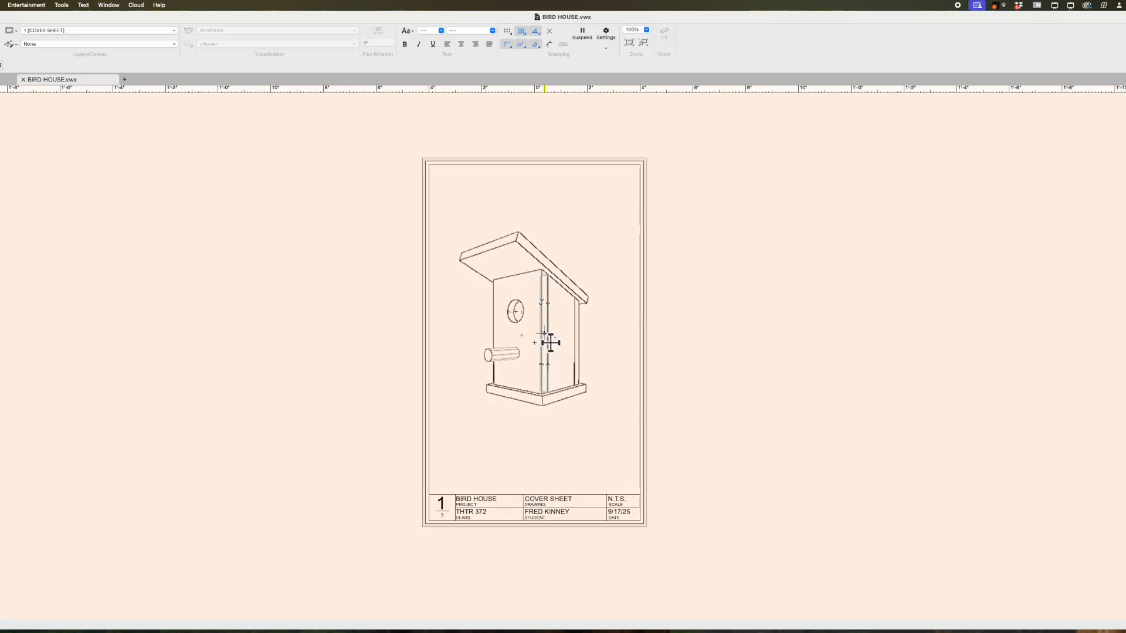
pyautogui.moveTo(550, 342); pyautogui.dragTo(545, 307)
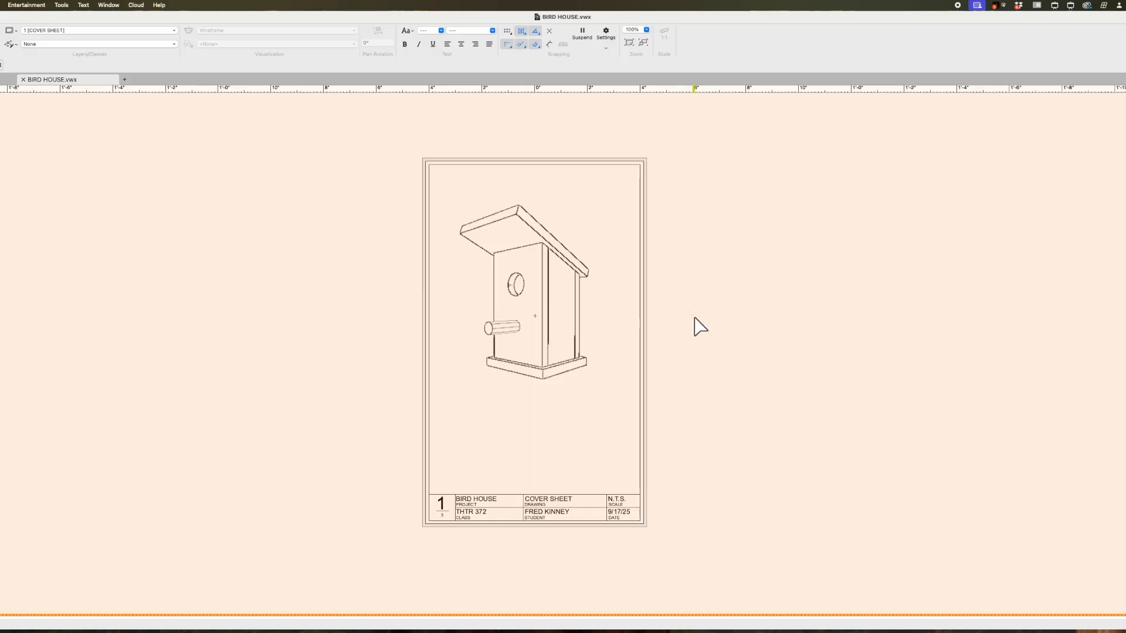
# - Deselect the birdhouse viewport and zoom in on the cover sheet
pyautogui.click(1026, 302)
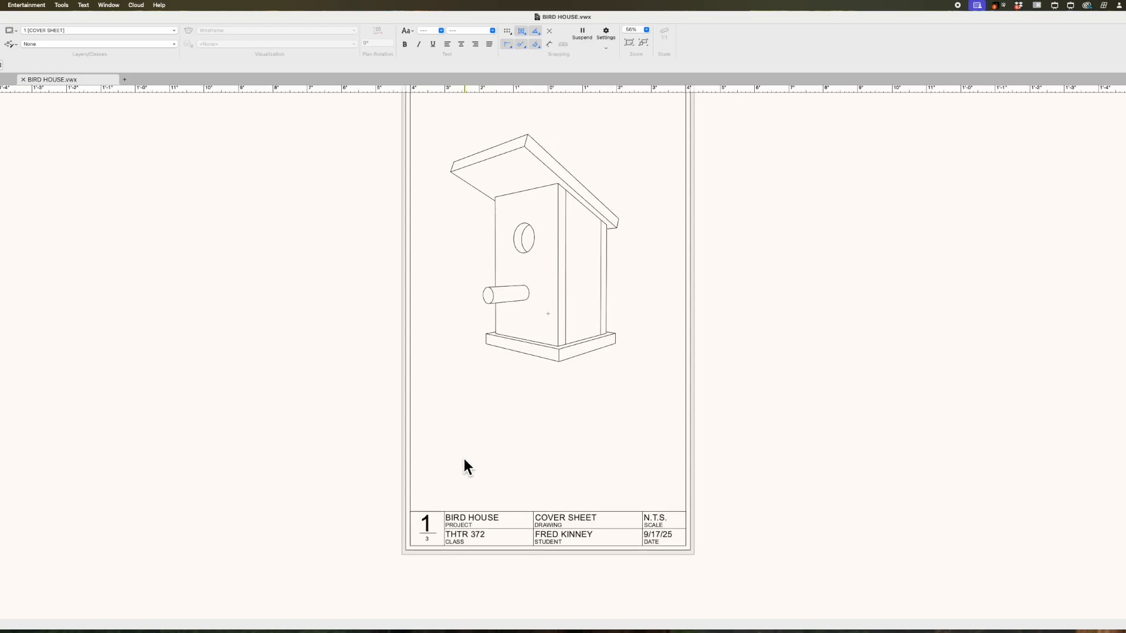
pyautogui.scroll(3, 463, 458)
pyautogui.scroll(2, 427, 457)
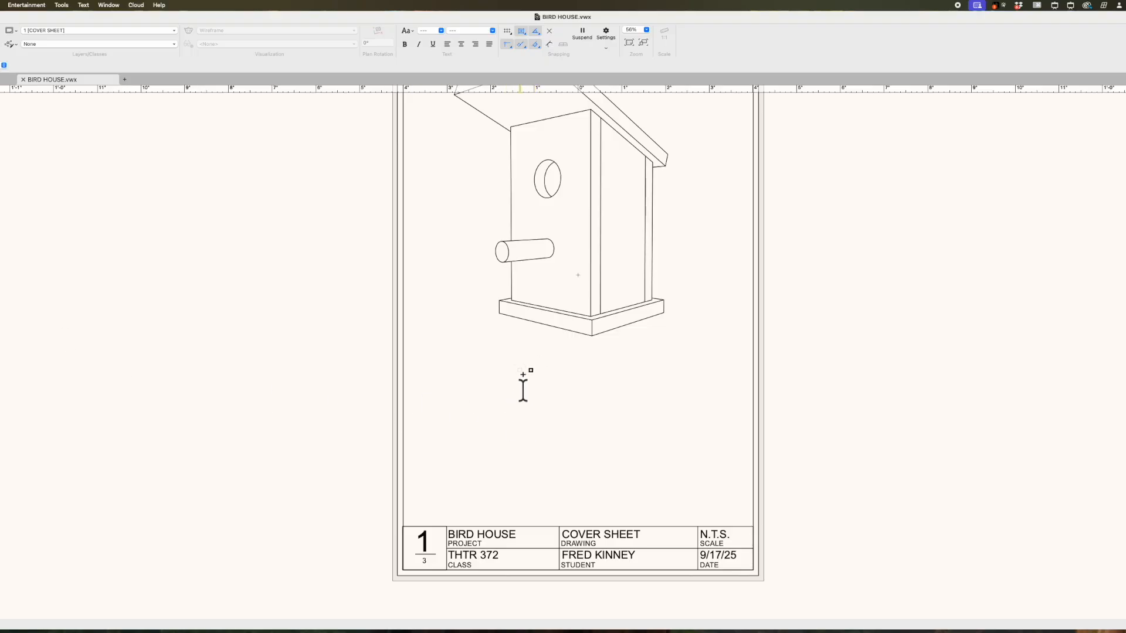
# - Add a 48 pt 'DRAWINGS' heading centred below the birdhouse
pyautogui.click(522, 374)
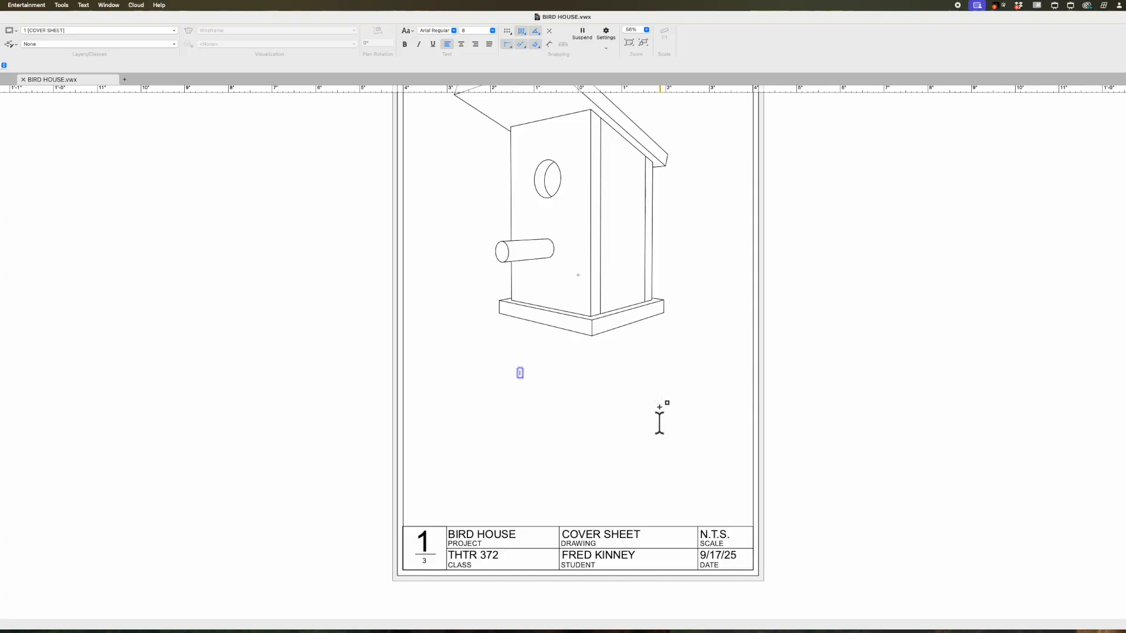
pyautogui.write('DRAWS')
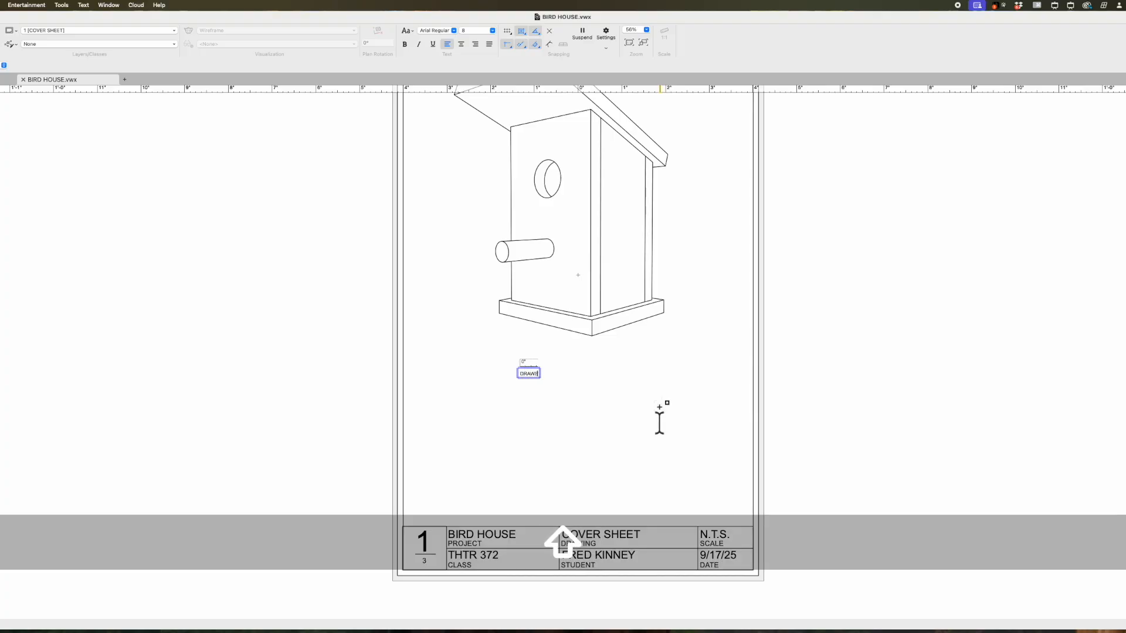
pyautogui.press('BackSpace')
pyautogui.write('INGS')
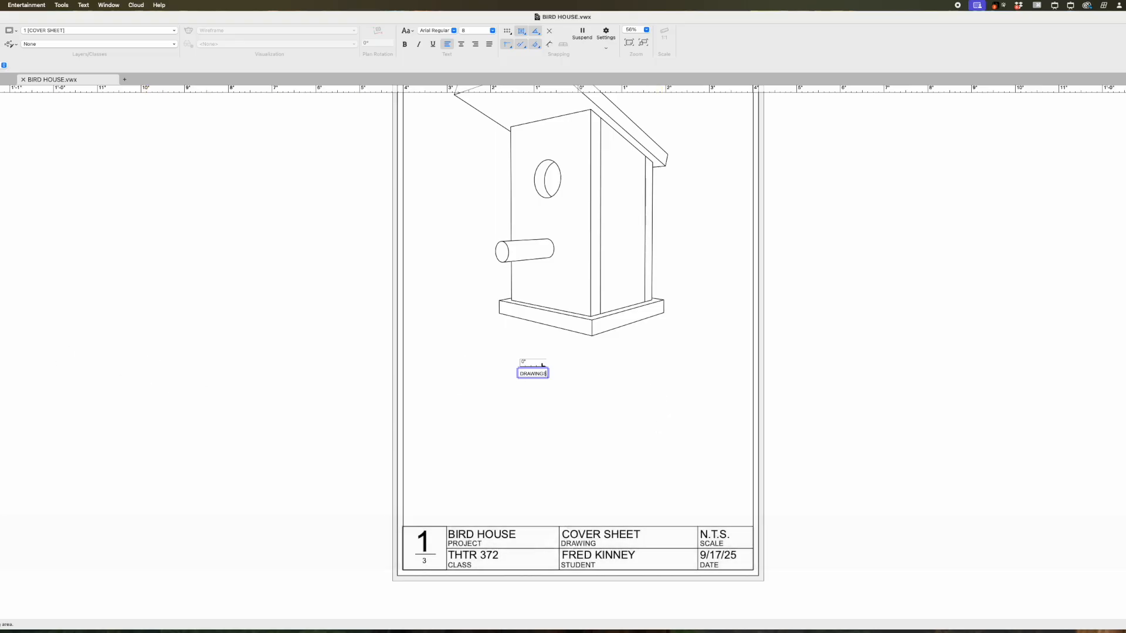
pyautogui.press('Escape')
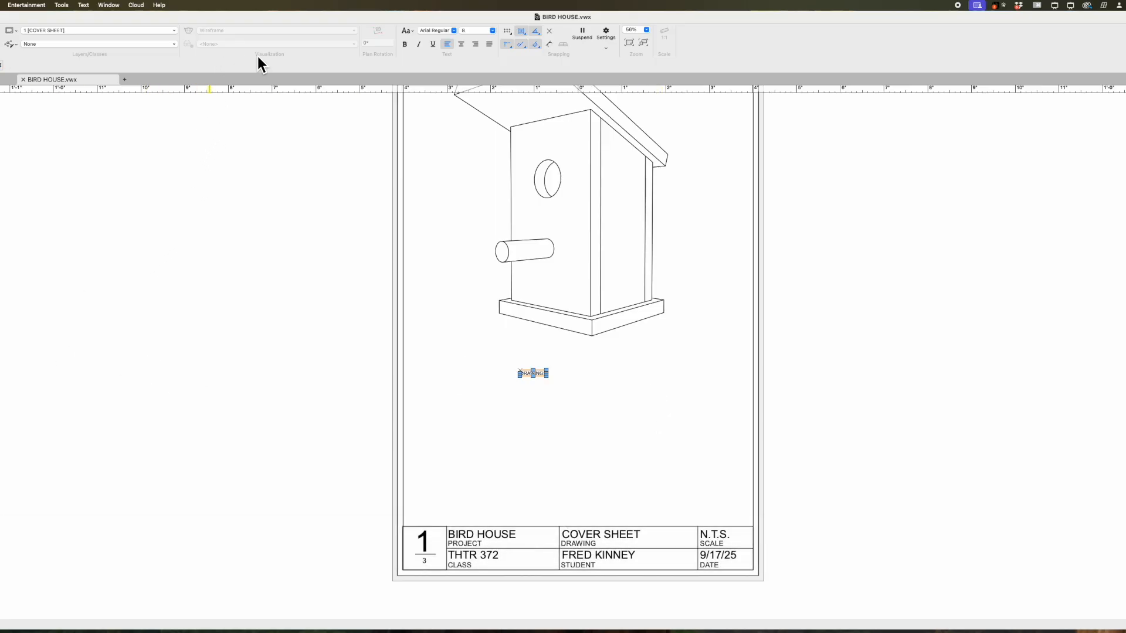
pyautogui.click(490, 32)
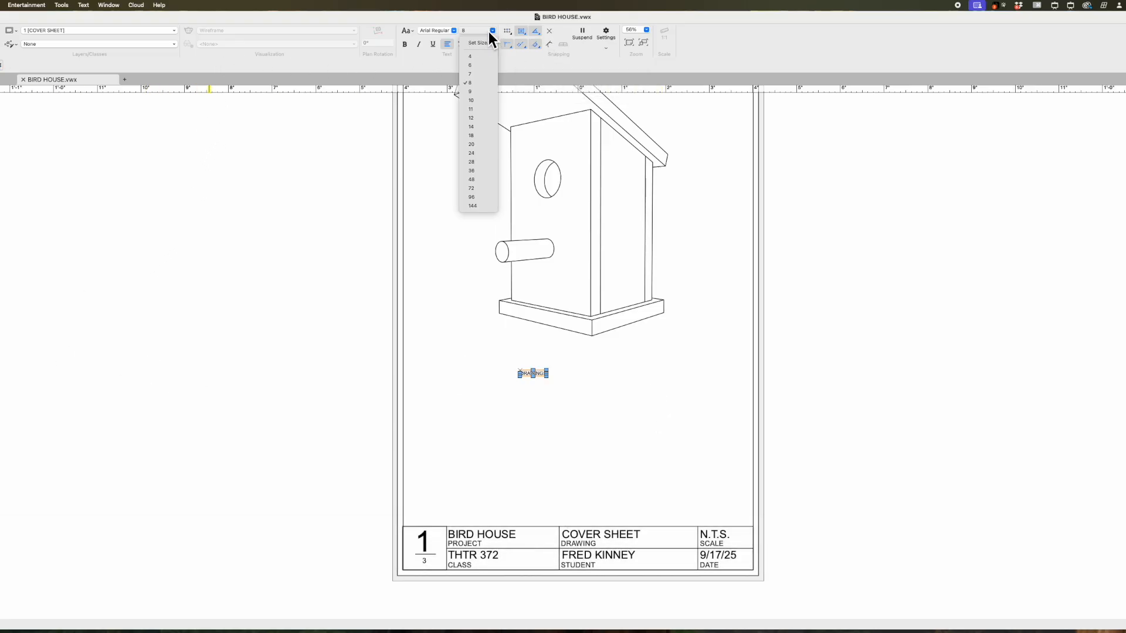
pyautogui.click(484, 180)
pyautogui.moveTo(601, 387); pyautogui.dragTo(577, 387)
pyautogui.click(576, 439)
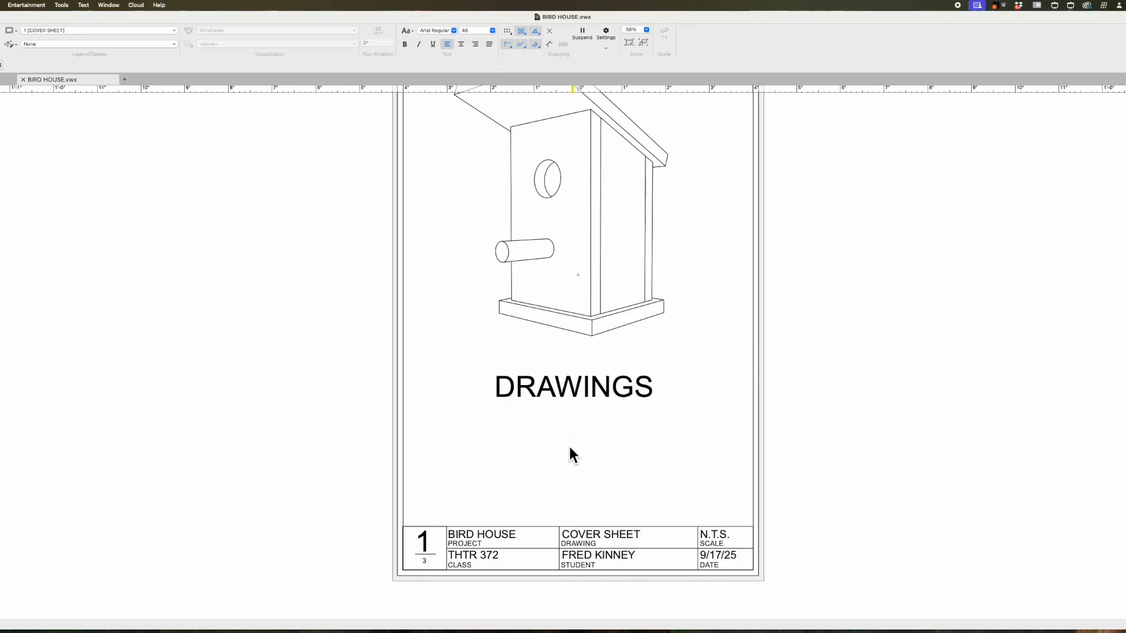
pyautogui.scroll(2, 487, 457)
# - Mirror-copy the DRAWINGS heading and move the copy up just beneath it
pyautogui.click(540, 384)
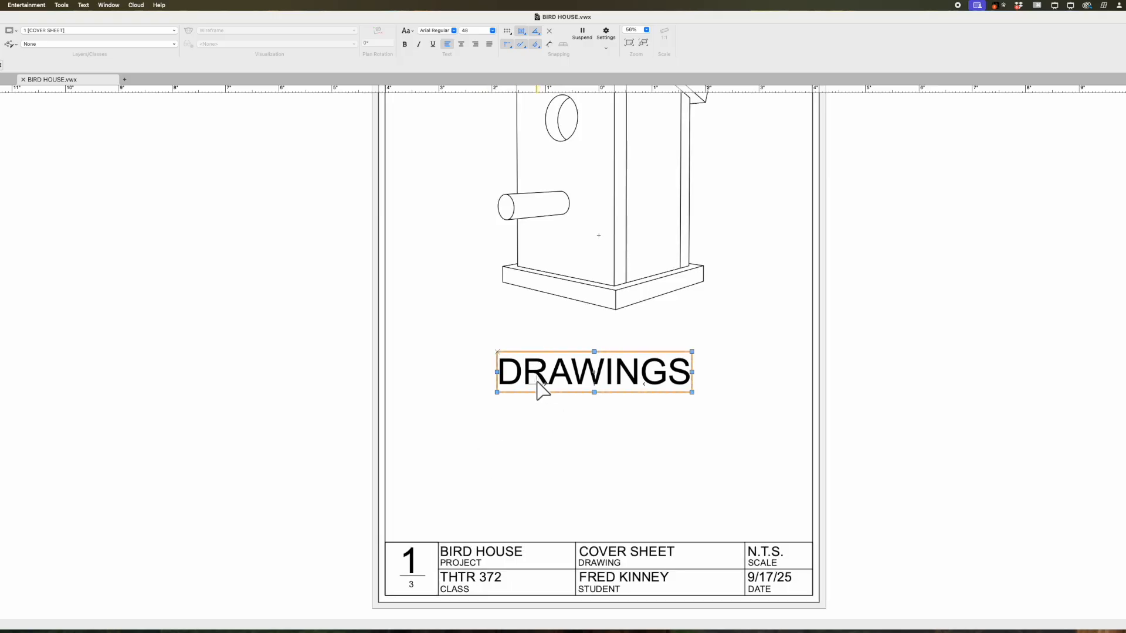
pyautogui.press('super+equal')
pyautogui.click(503, 404)
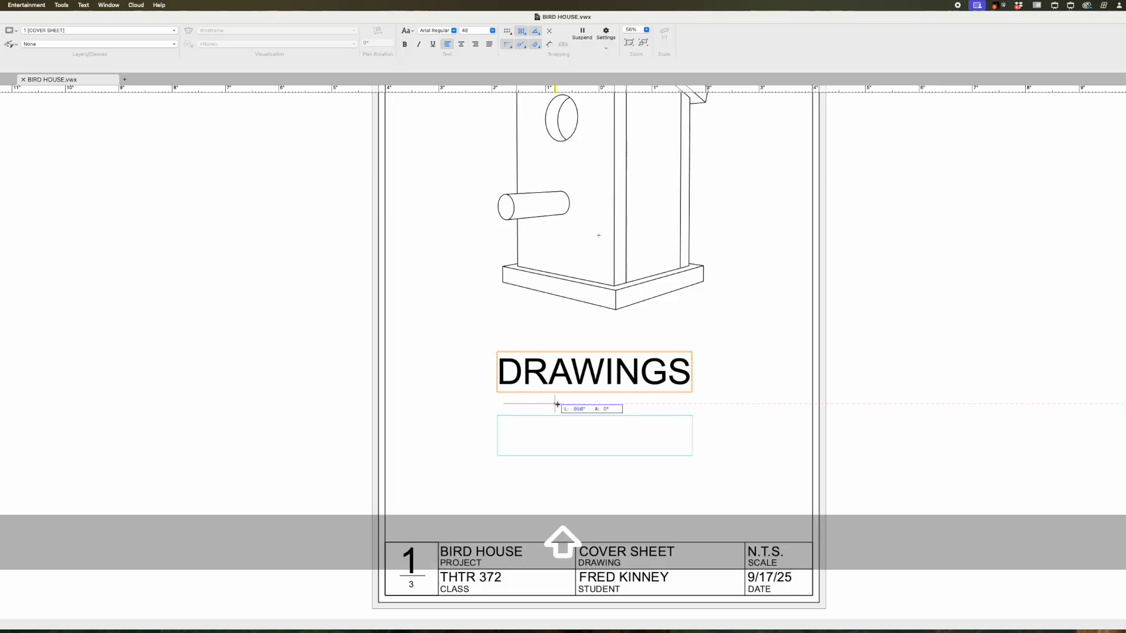
pyautogui.keyDown('shift'); pyautogui.click(555, 403); pyautogui.keyUp('shift')
pyautogui.press('x')
pyautogui.keyDown('shift'); pyautogui.moveTo(559, 437); pyautogui.dragTo(559, 421); pyautogui.keyUp('shift')
pyautogui.click(492, 33)
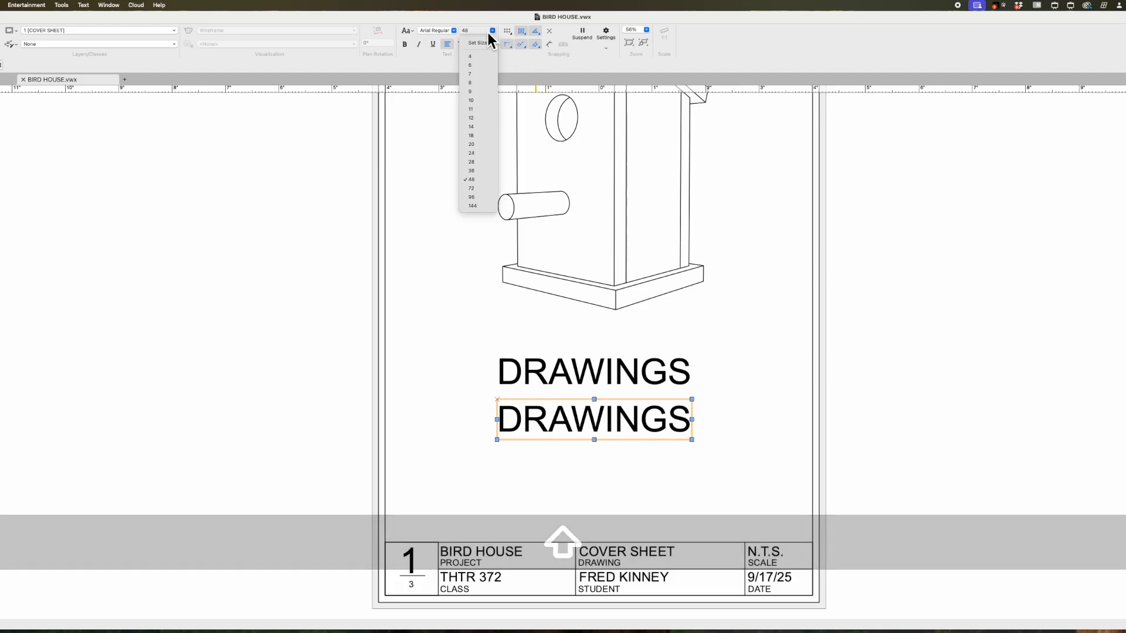
# - Change the copied text to 20 pt reading '1. COVER SHEET'
pyautogui.click(489, 145)
pyautogui.doubleClick(517, 408)
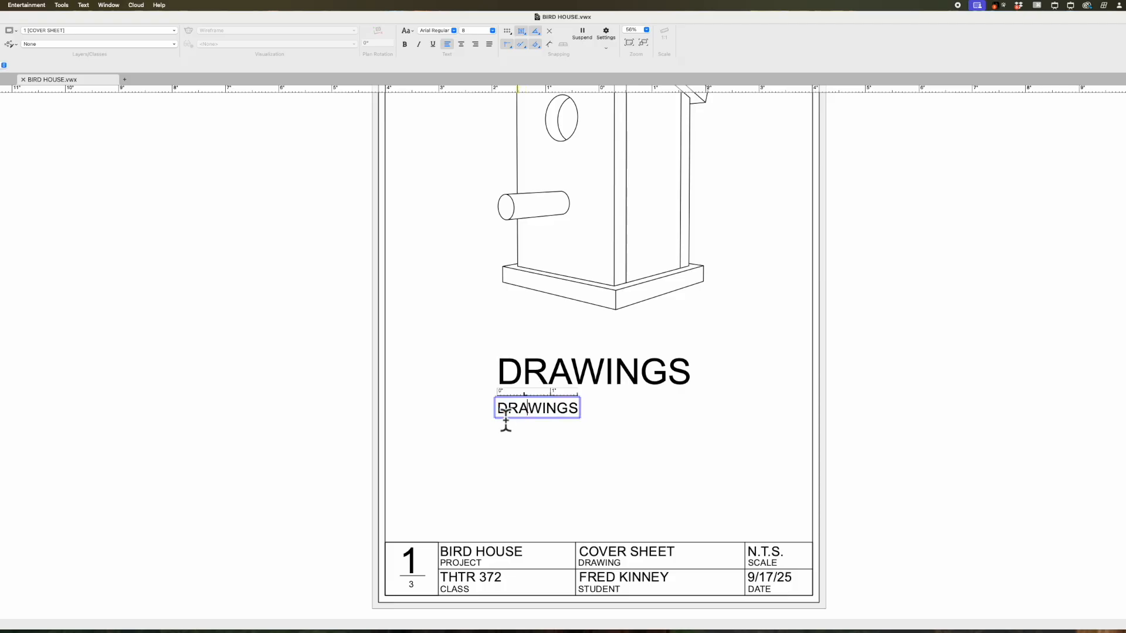
pyautogui.write('1.')
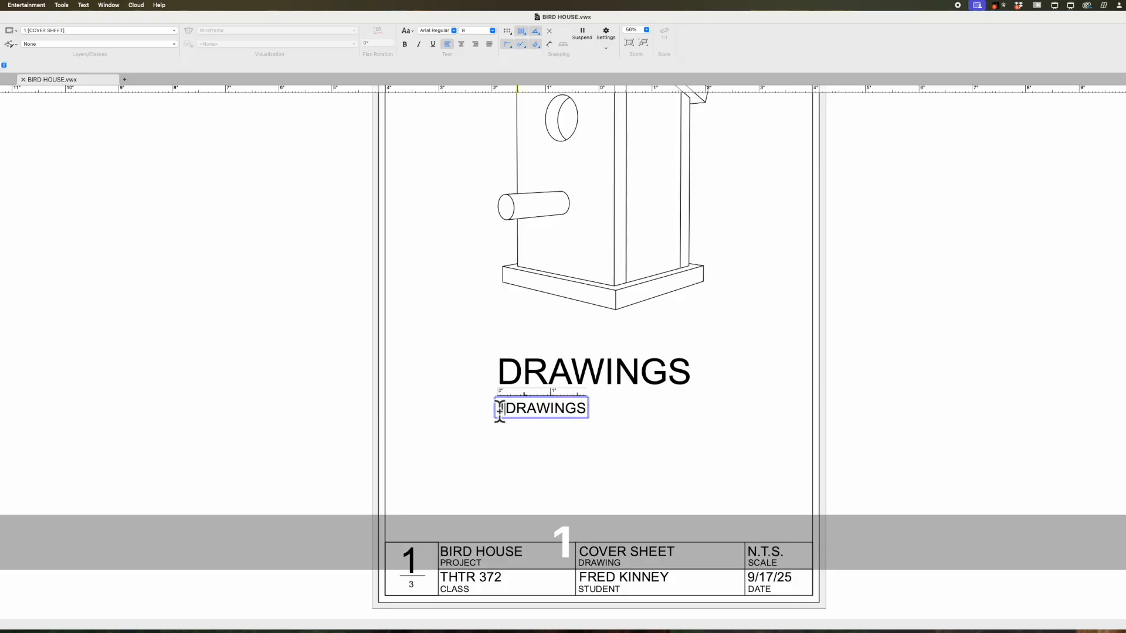
pyautogui.doubleClick(537, 414)
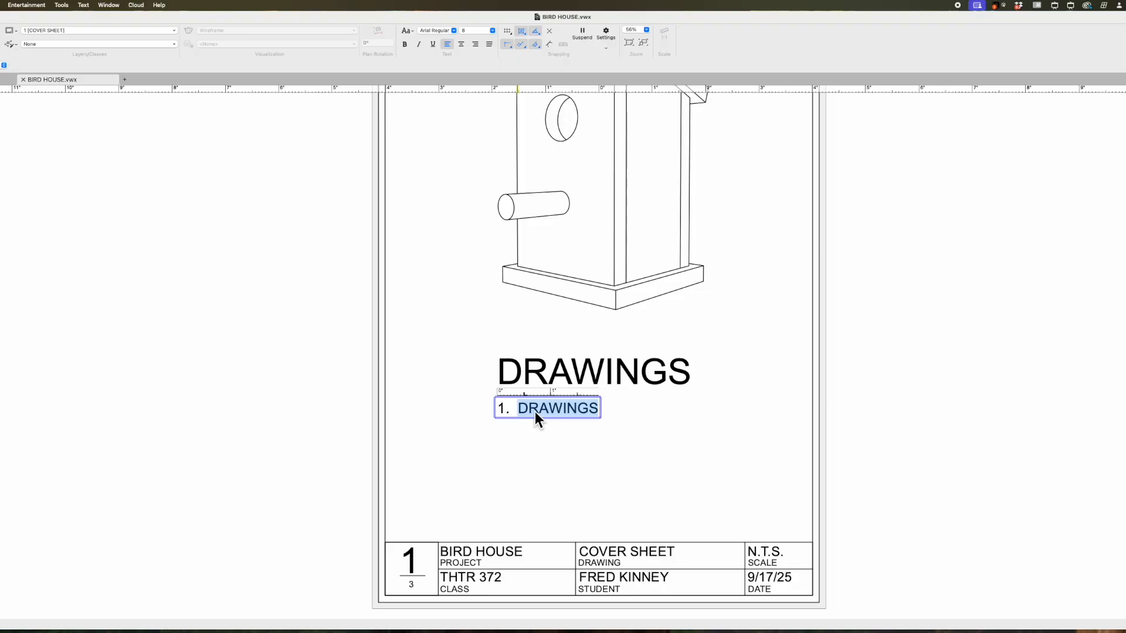
pyautogui.write('cover')
pyautogui.press('BackSpace')
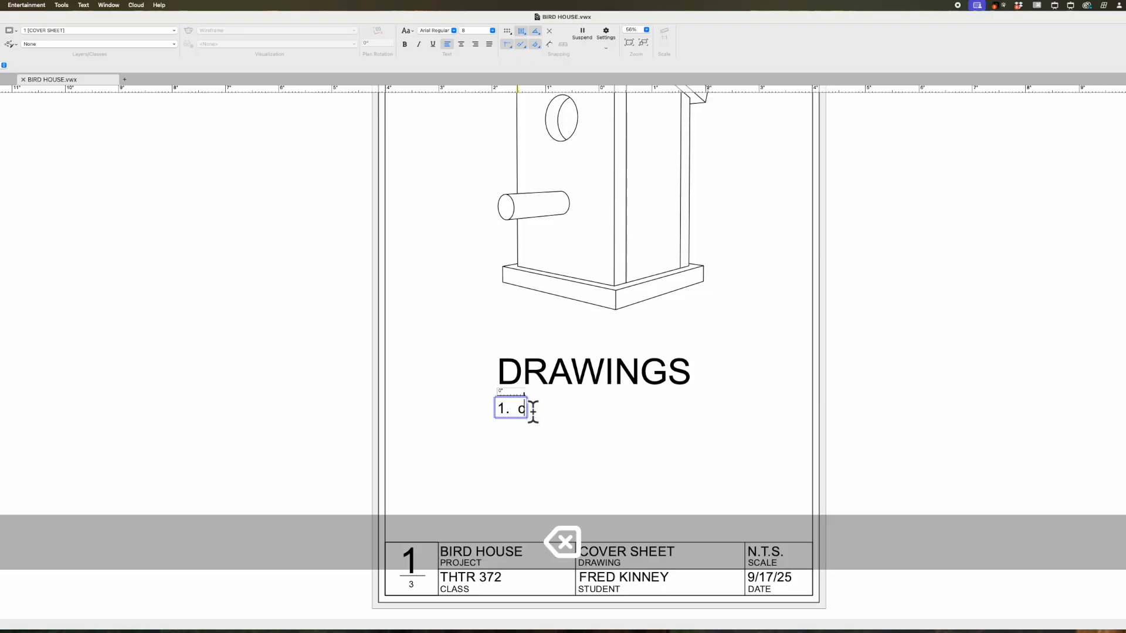
pyautogui.write('COVE')
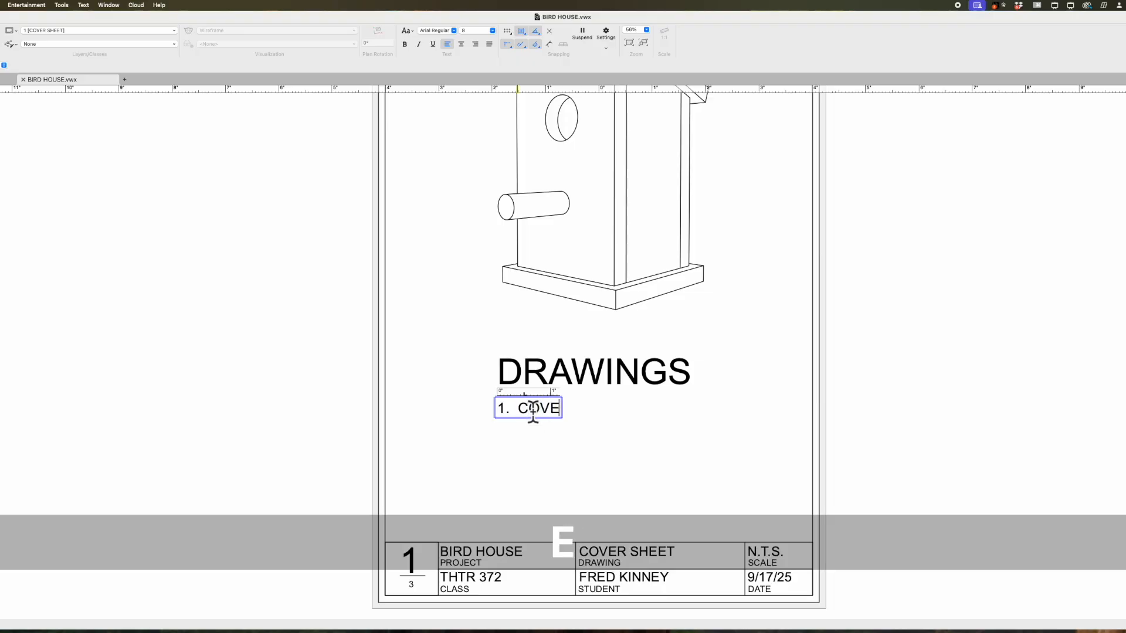
pyautogui.write('R SHEET')
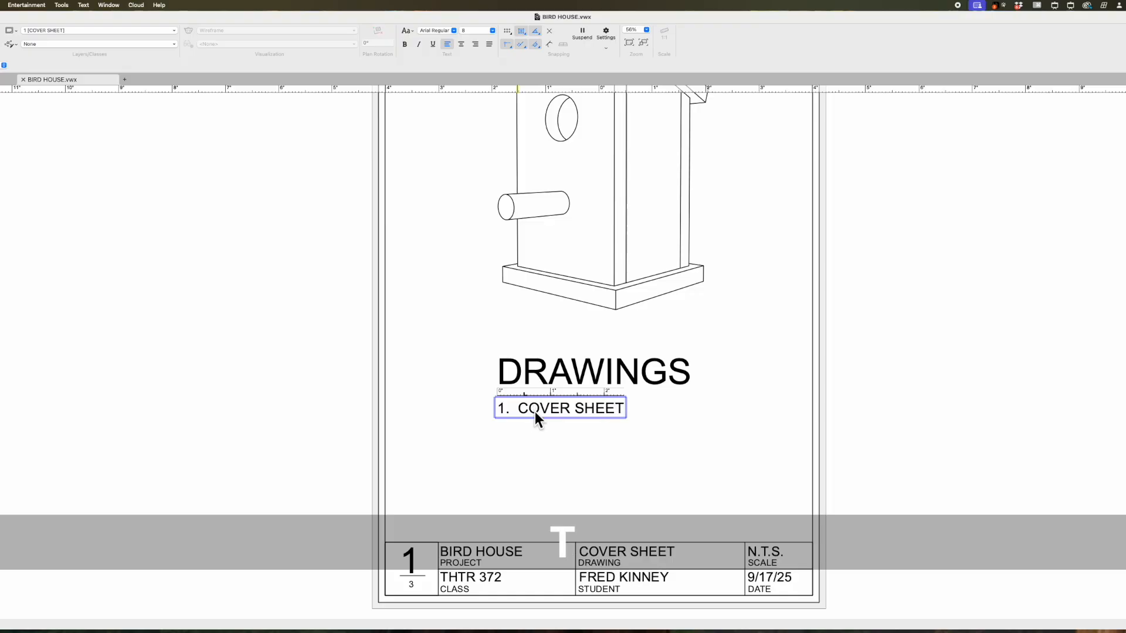
pyautogui.click(503, 432)
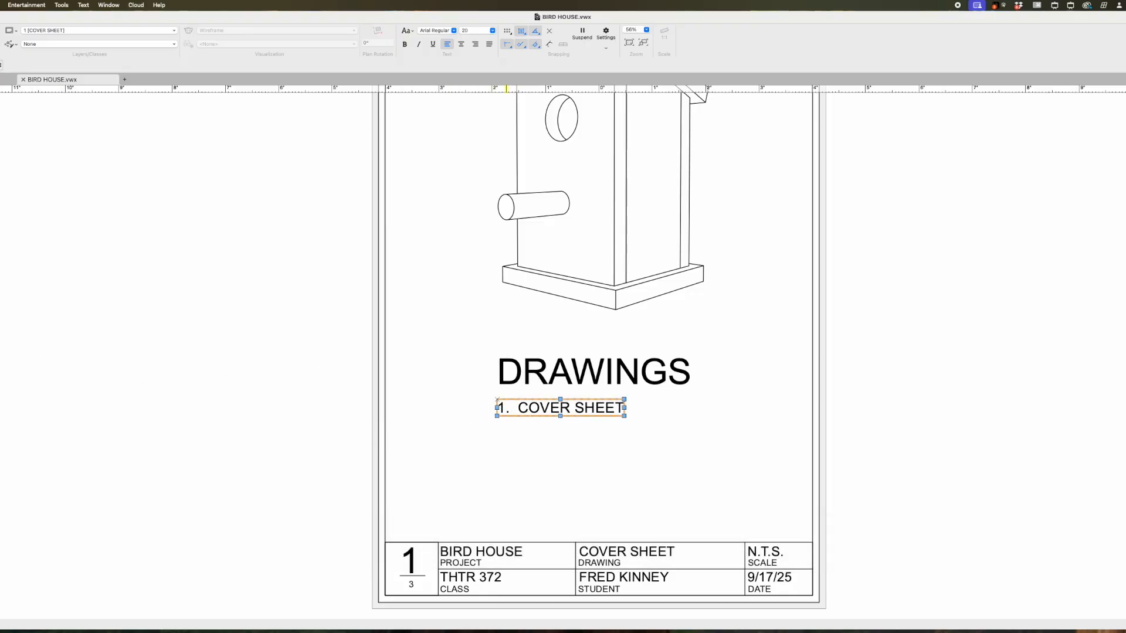
# - Mirror-copy the '1. COVER SHEET' entry to place a duplicate below it
pyautogui.press('=')
pyautogui.click(503, 427)
pyautogui.keyDown('shift'); pyautogui.click(531, 426); pyautogui.keyUp('shift')
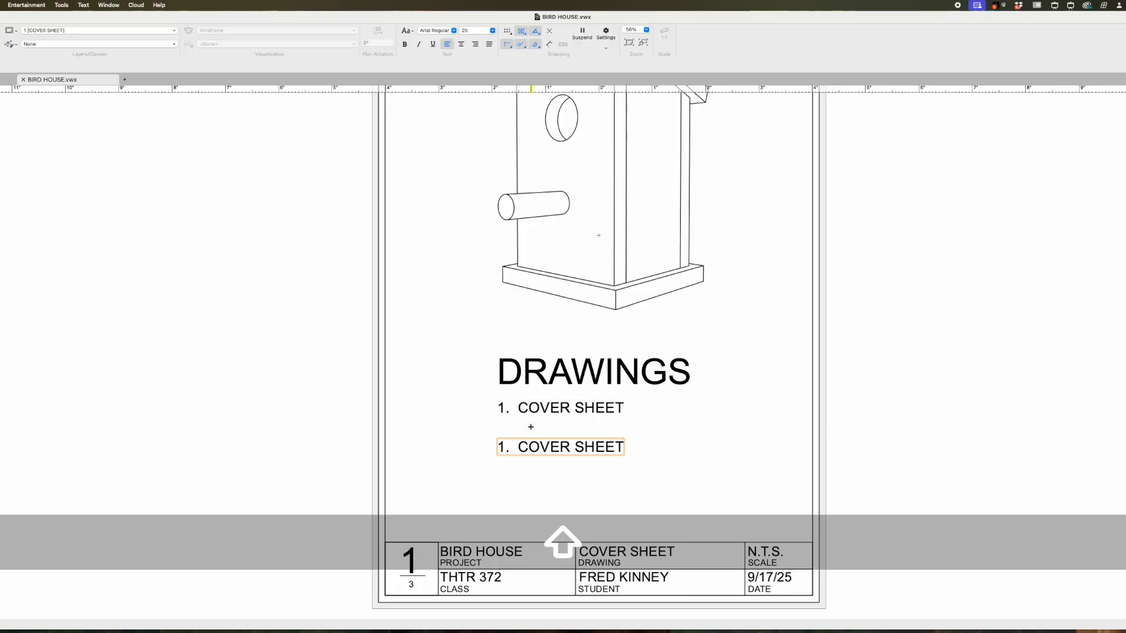
# - Move the copied entry up snugly beneath '1. COVER SHEET'
pyautogui.press('x')
pyautogui.keyDown('shift'); pyautogui.moveTo(536, 451); pyautogui.dragTo(541, 433); pyautogui.keyUp('shift')
pyautogui.scroll(5, 507, 447)
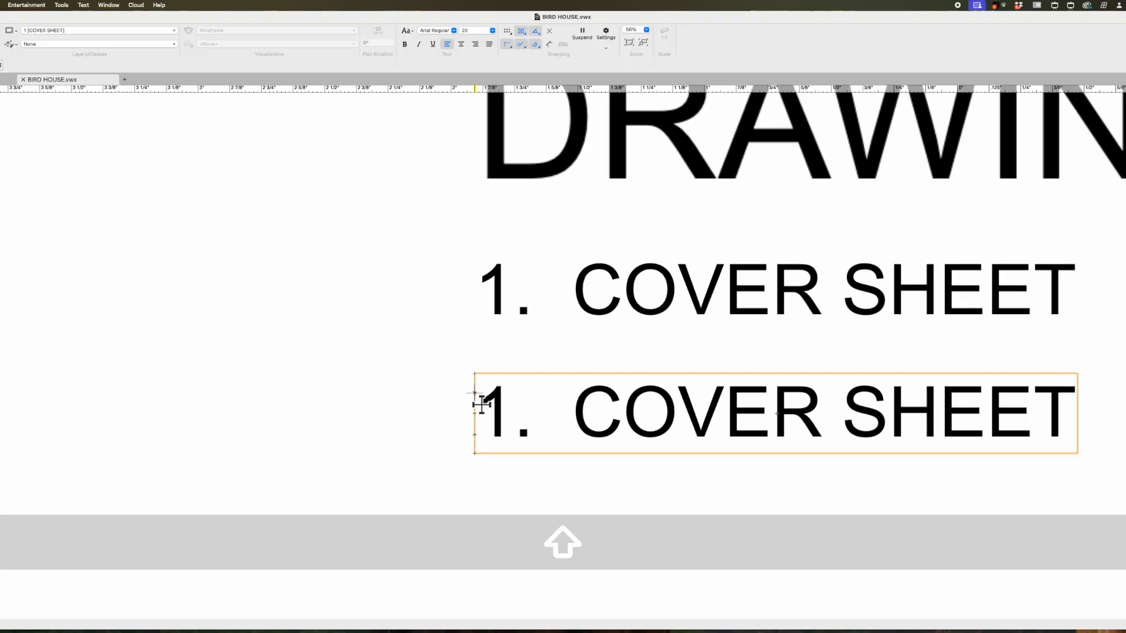
pyautogui.scroll(-1, 475, 400)
pyautogui.scroll(-2, 474, 398)
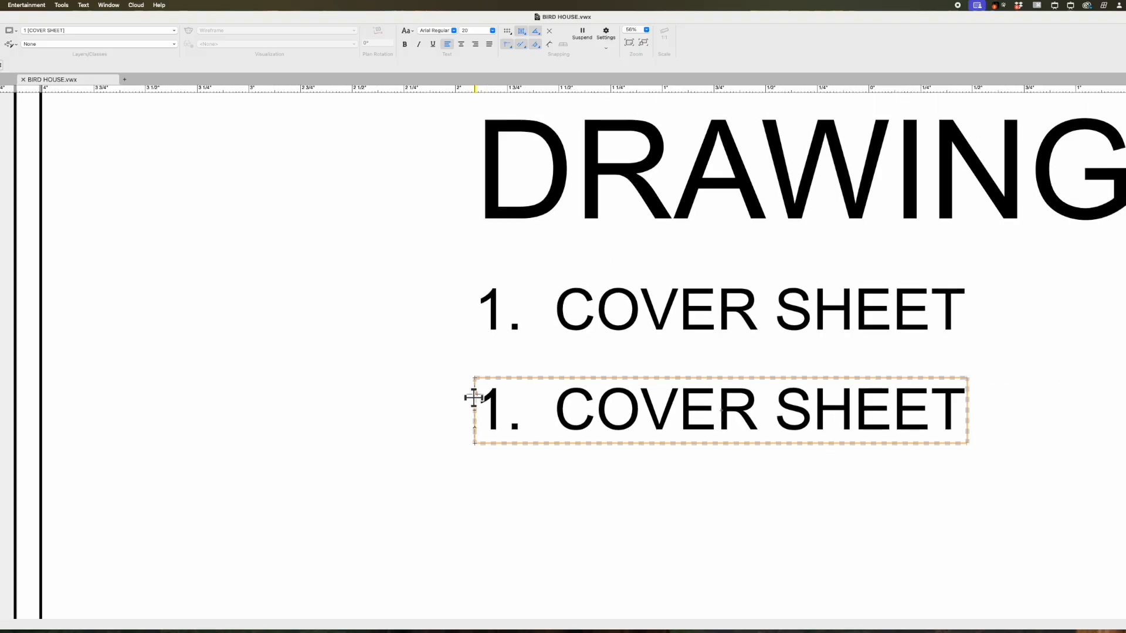
pyautogui.keyDown('shift'); pyautogui.moveTo(649, 404); pyautogui.dragTo(650, 386); pyautogui.keyUp('shift')
pyautogui.click(648, 444)
# - Edit the copied entry to read '2. GP & CLS'
pyautogui.doubleClick(517, 403)
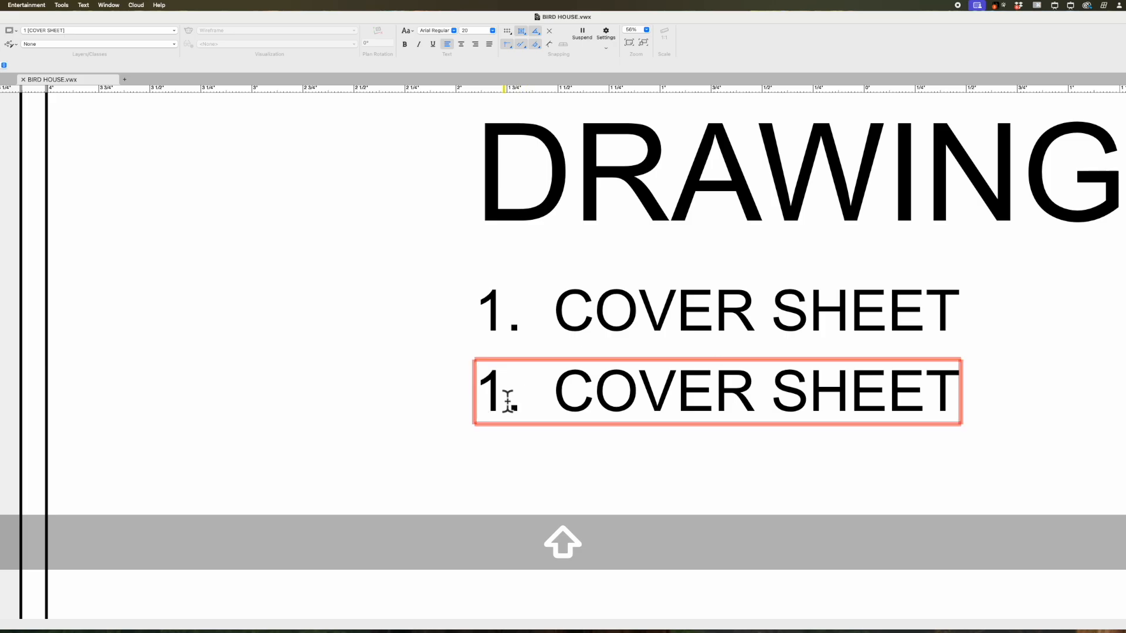
pyautogui.doubleClick(491, 392)
pyautogui.write('2')
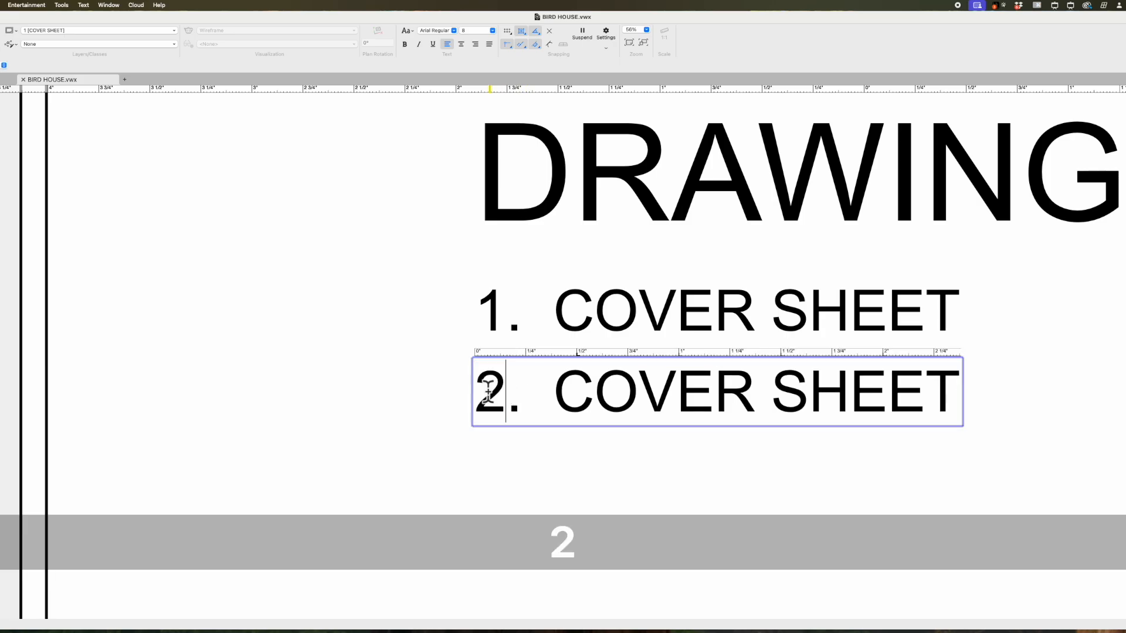
pyautogui.tripleClick(592, 399)
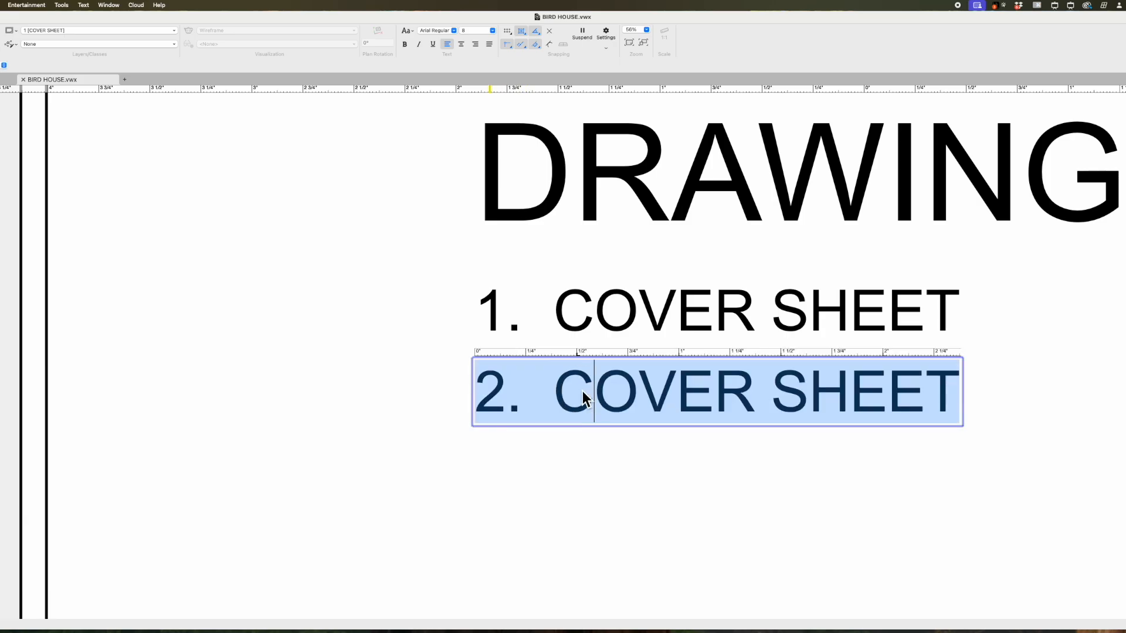
pyautogui.click(569, 392)
pyautogui.moveTo(570, 391); pyautogui.dragTo(958, 376)
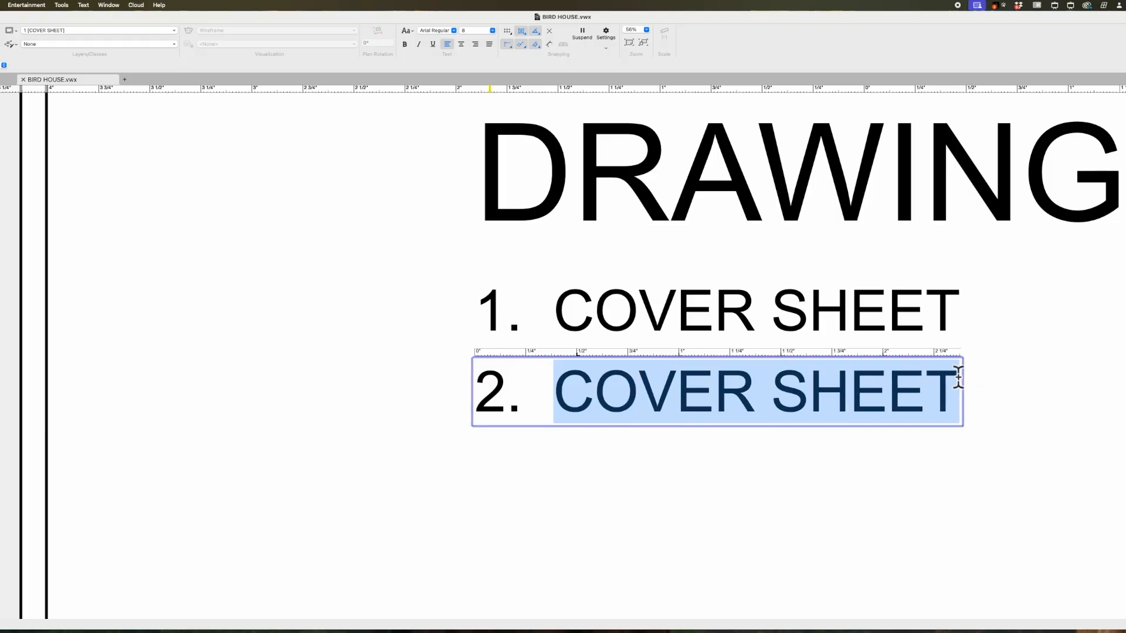
pyautogui.write('GR')
pyautogui.press('BackSpace')
pyautogui.write('P & ')
pyautogui.write('SE')
pyautogui.press('BackSpace')
pyautogui.press('BackSpace')
pyautogui.write('CL')
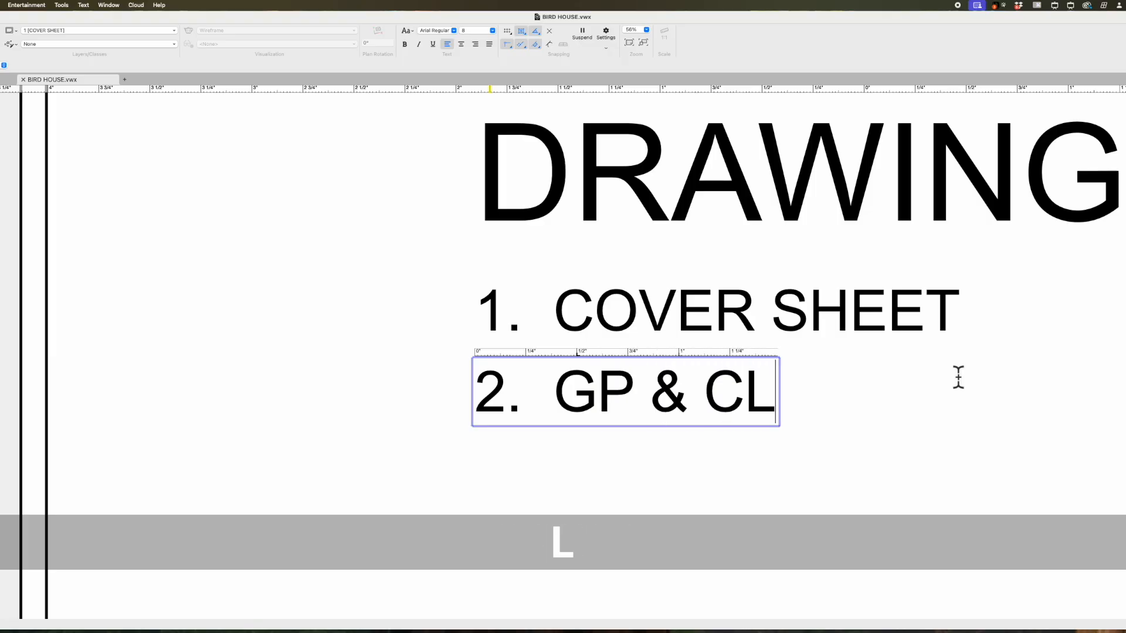
pyautogui.write('S')
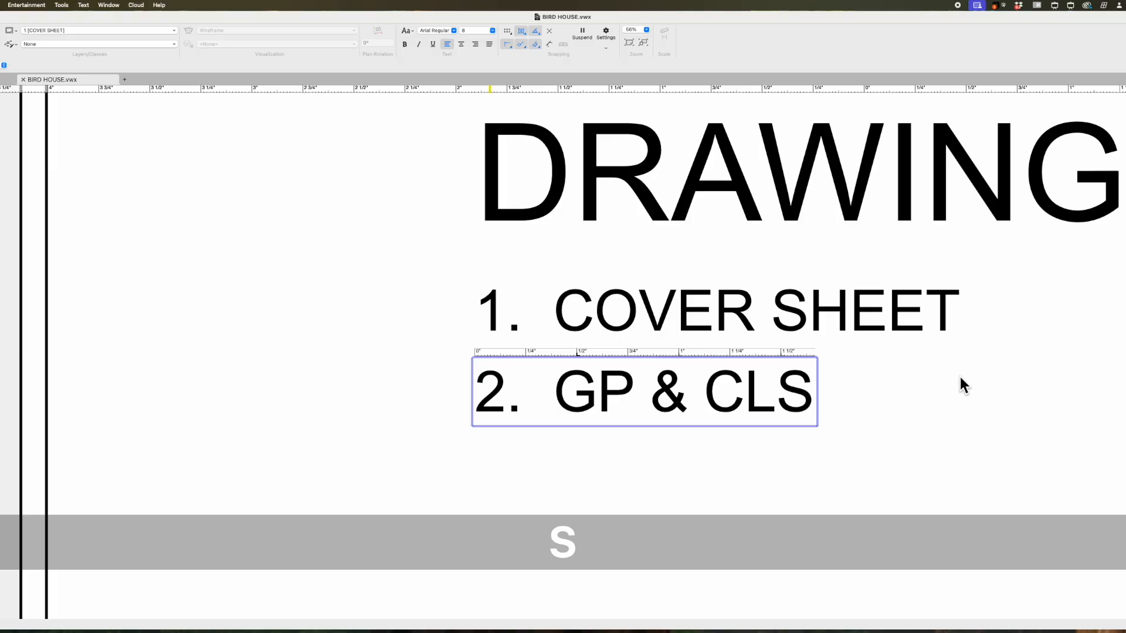
pyautogui.click(959, 377)
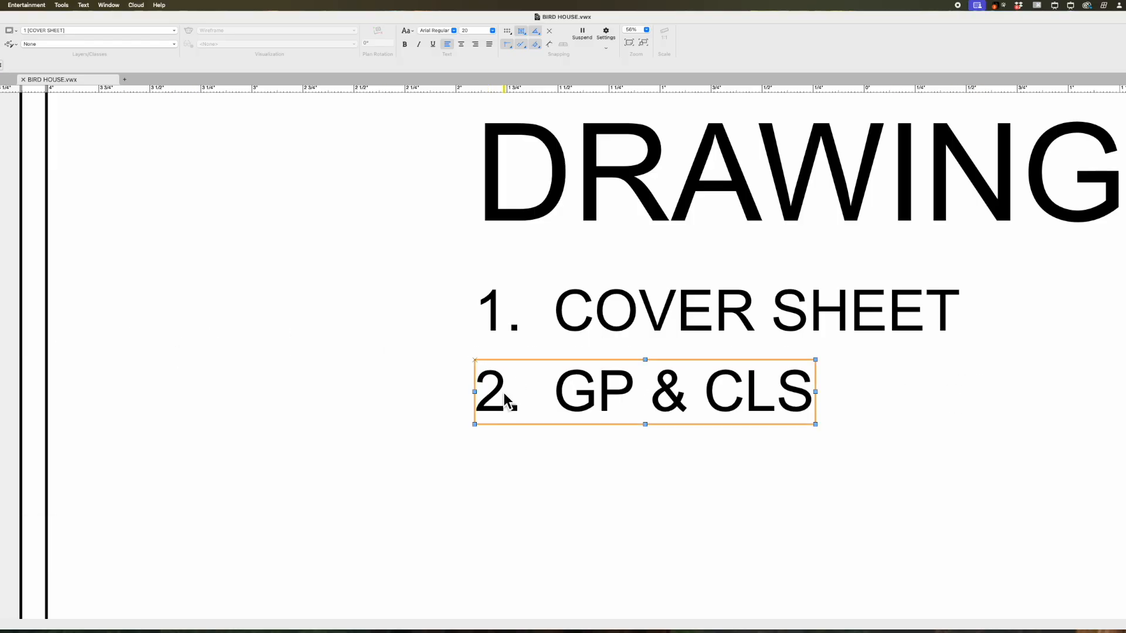
# - Select the '1. COVER SHEET' entry and switch to Mirror to copy it again
pyautogui.scroll(-1, 353, 475)
pyautogui.scroll(-4, 353, 473)
pyautogui.click(434, 409)
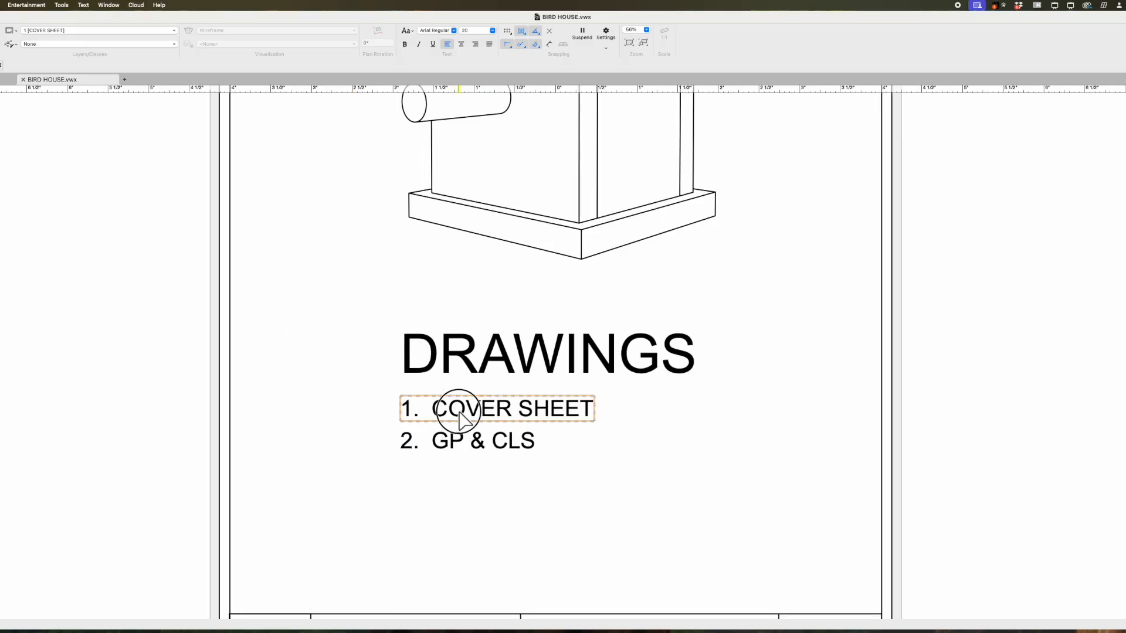
pyautogui.press('=')
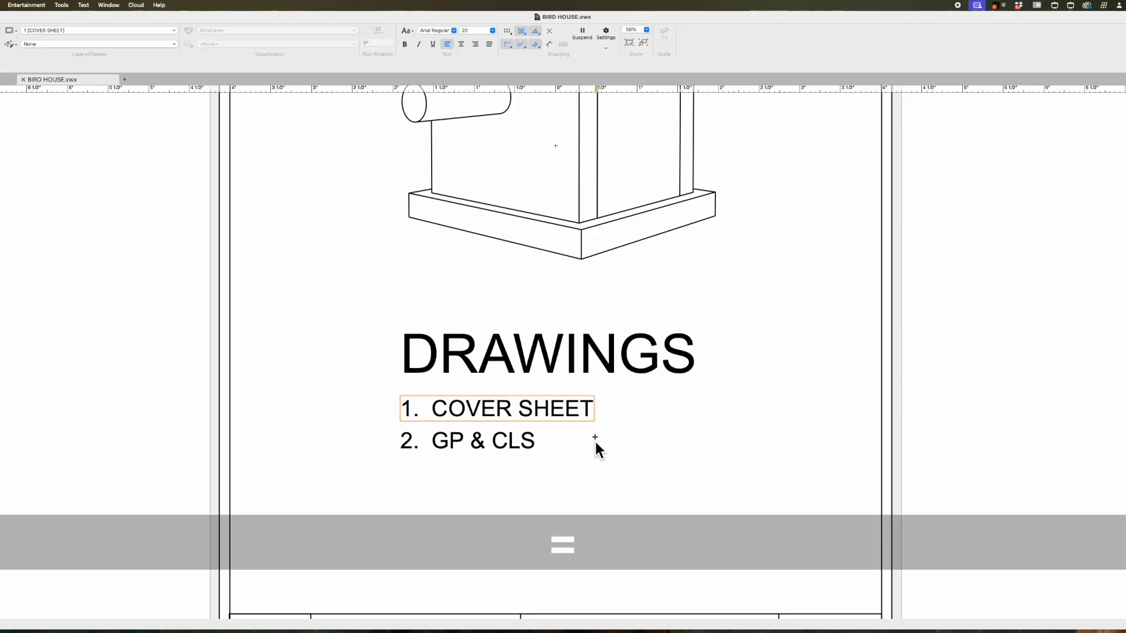
# - Place a mirror copy of line 1 below GP & CLS and renumber it to 3
pyautogui.click(538, 442)
pyautogui.keyDown('shift'); pyautogui.click(645, 441); pyautogui.keyUp('shift')
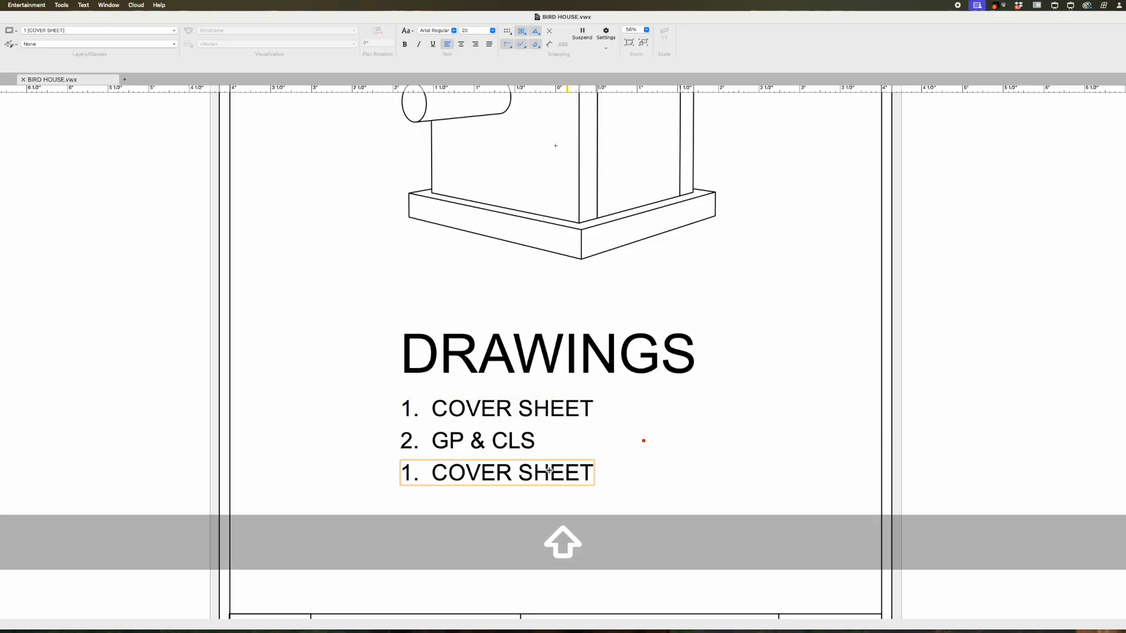
pyautogui.scroll(5, 401, 485)
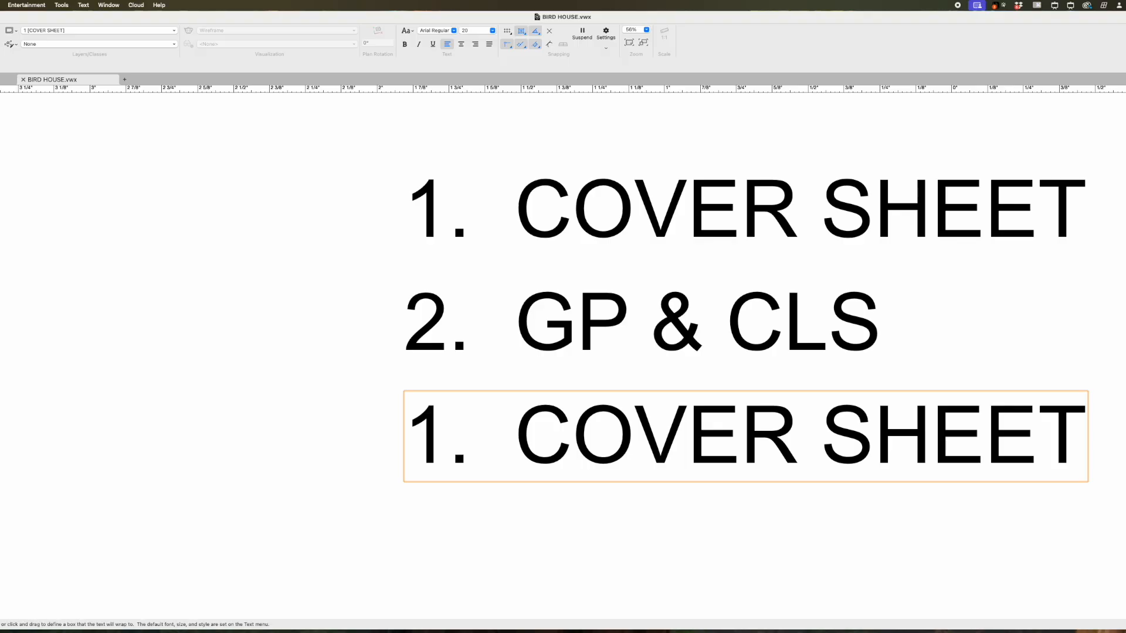
pyautogui.click(433, 440)
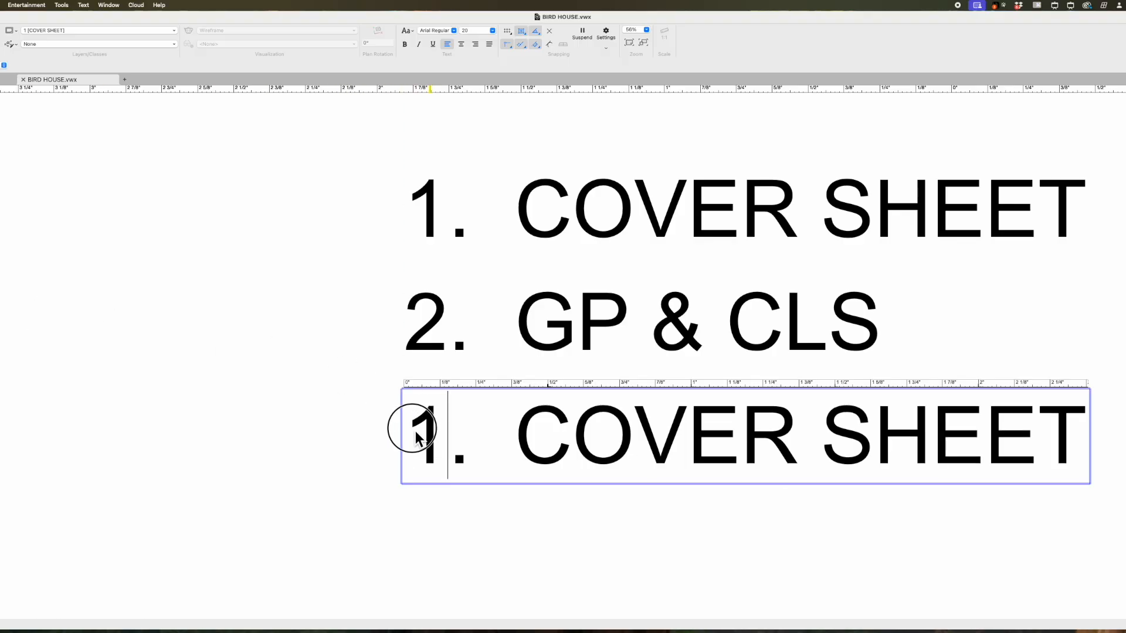
pyautogui.doubleClick(412, 428)
pyautogui.write('3')
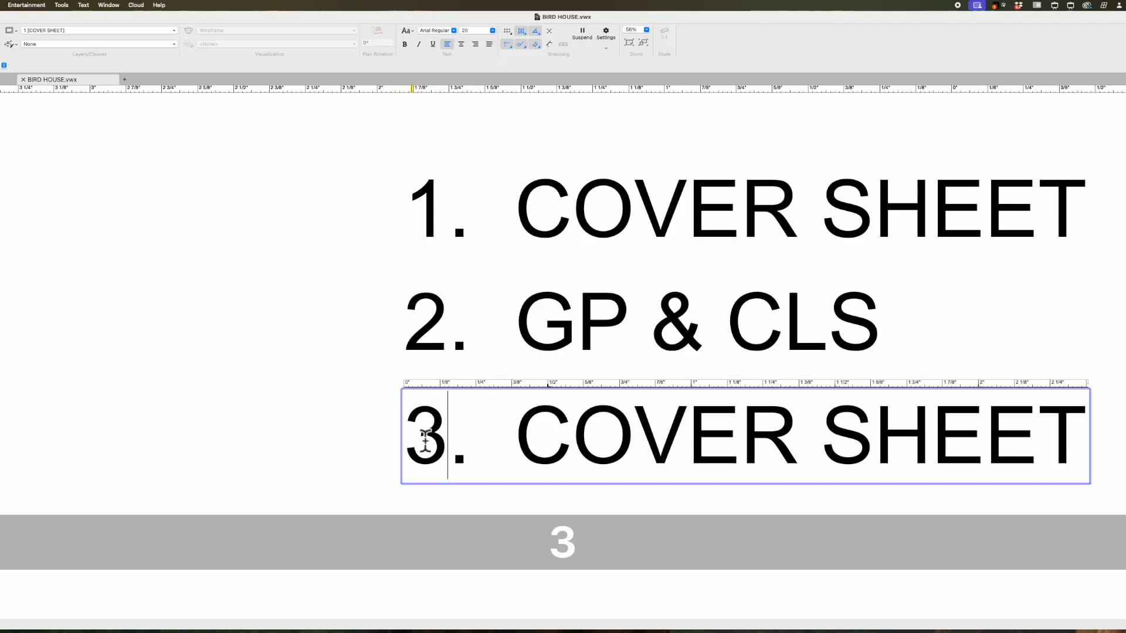
# - Replace COVER SHEET in the third entry with 'ORTHOGRAPHC VIEWS'
pyautogui.tripleClick(544, 437)
pyautogui.click(518, 429)
pyautogui.moveTo(518, 429); pyautogui.dragTo(1116, 439)
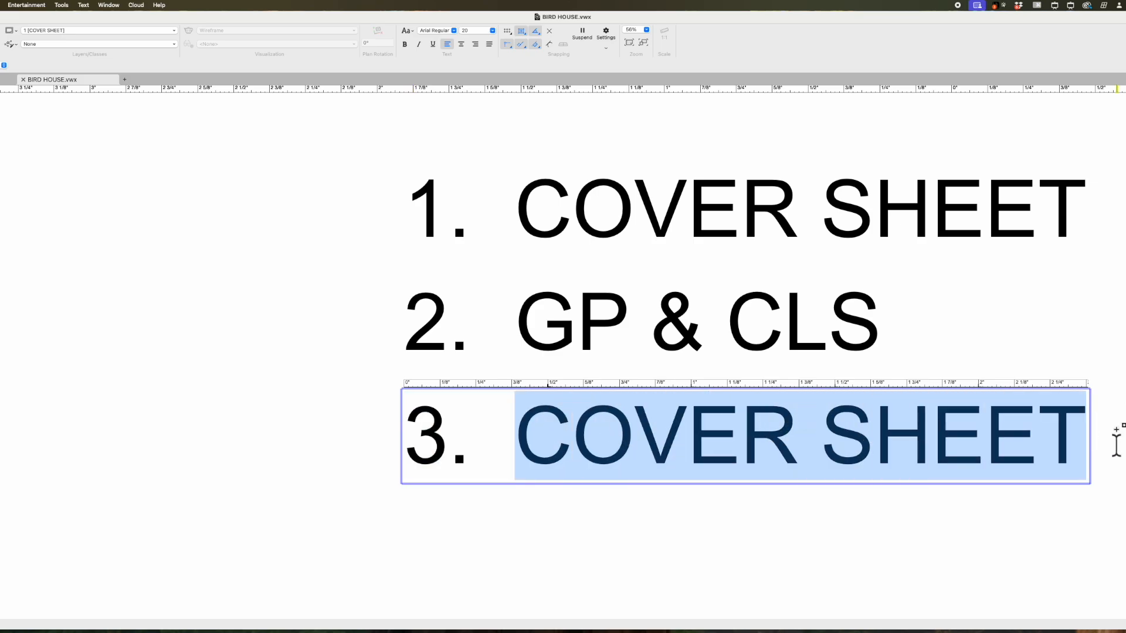
pyautogui.write('ORTHO')
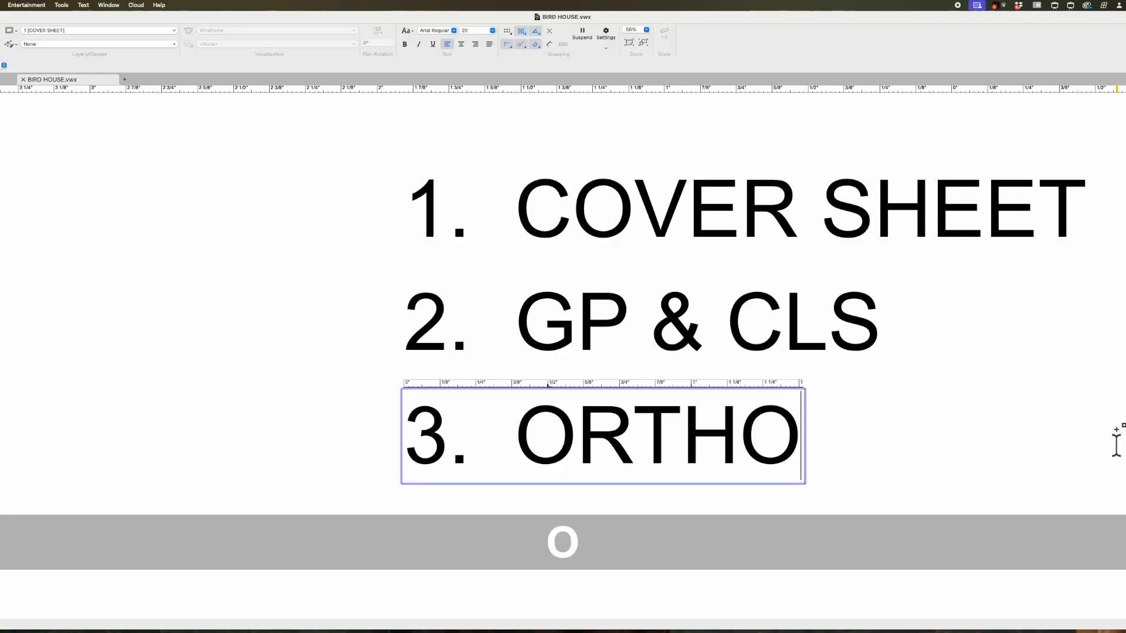
pyautogui.write('GRA')
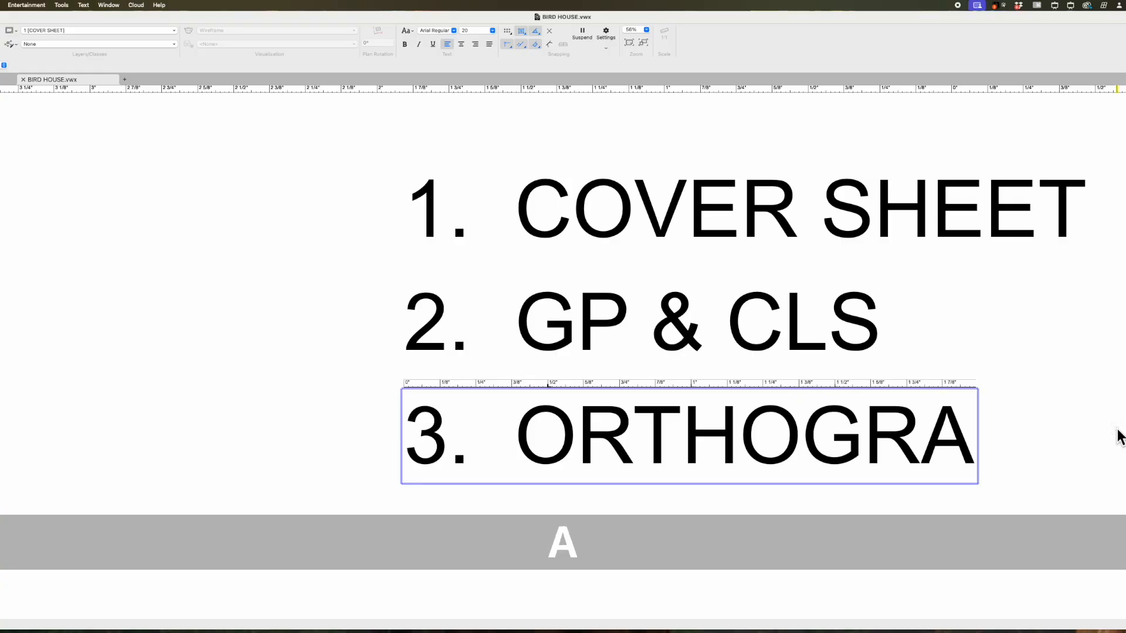
pyautogui.press('BackSpace')
pyautogui.write('APHC ')
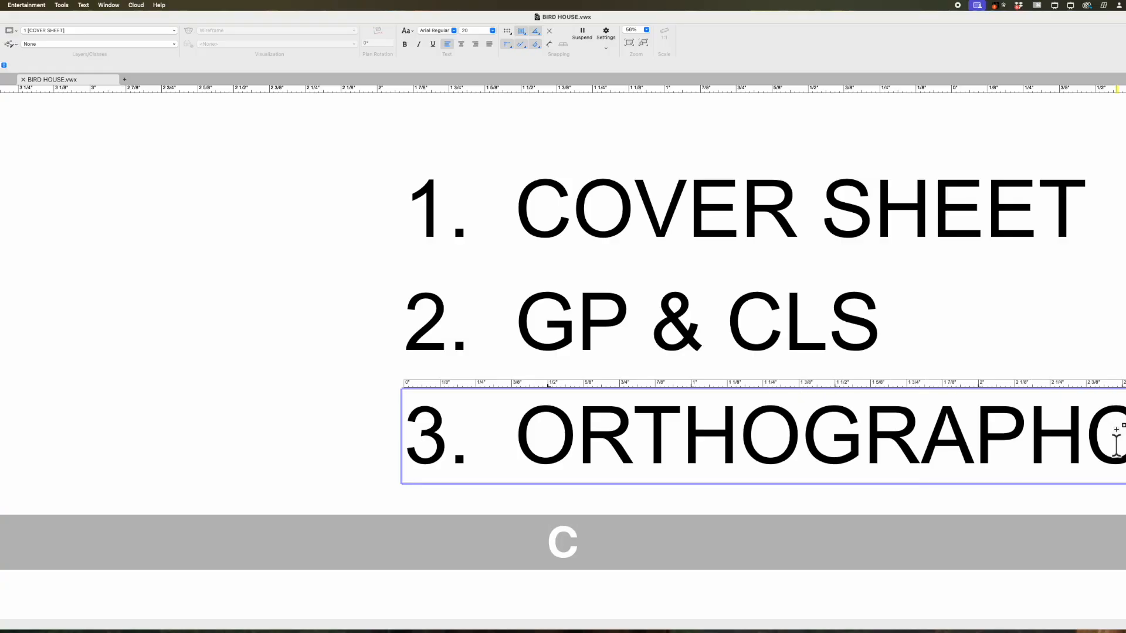
pyautogui.write('VIES')
pyautogui.press('BackSpace')
pyautogui.write('S')
pyautogui.press('BackSpace')
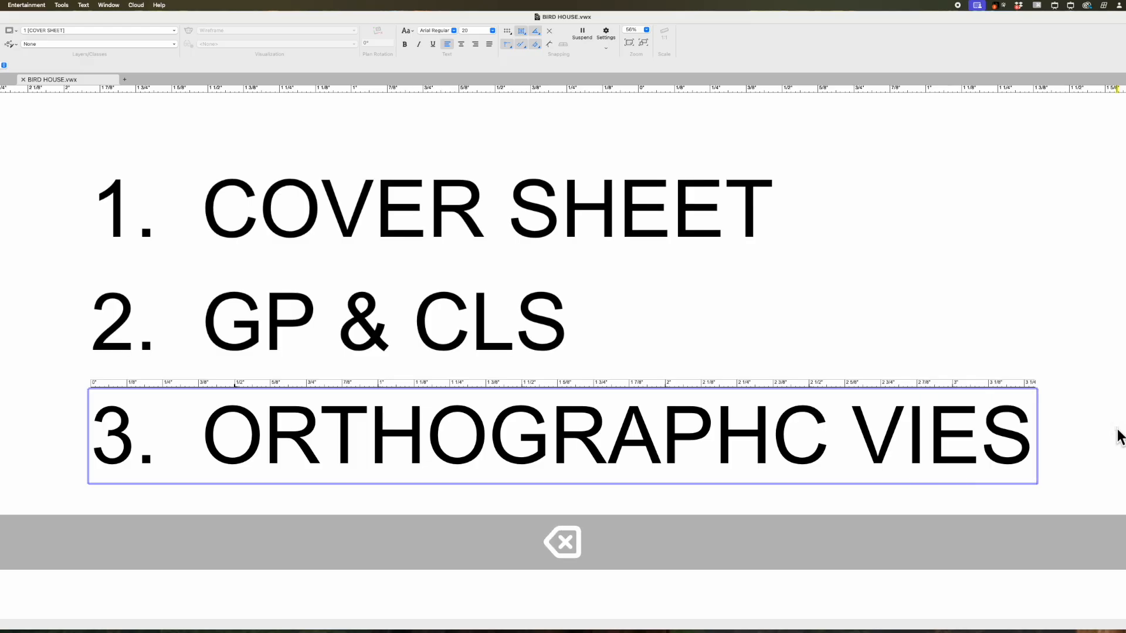
pyautogui.write('WS')
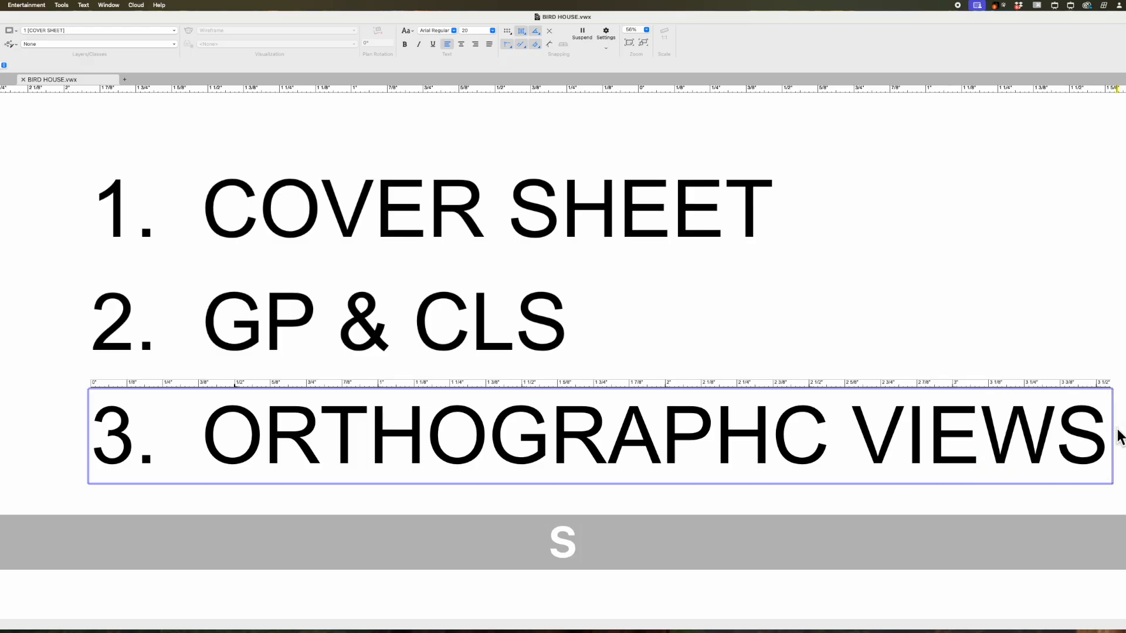
pyautogui.press('Escape')
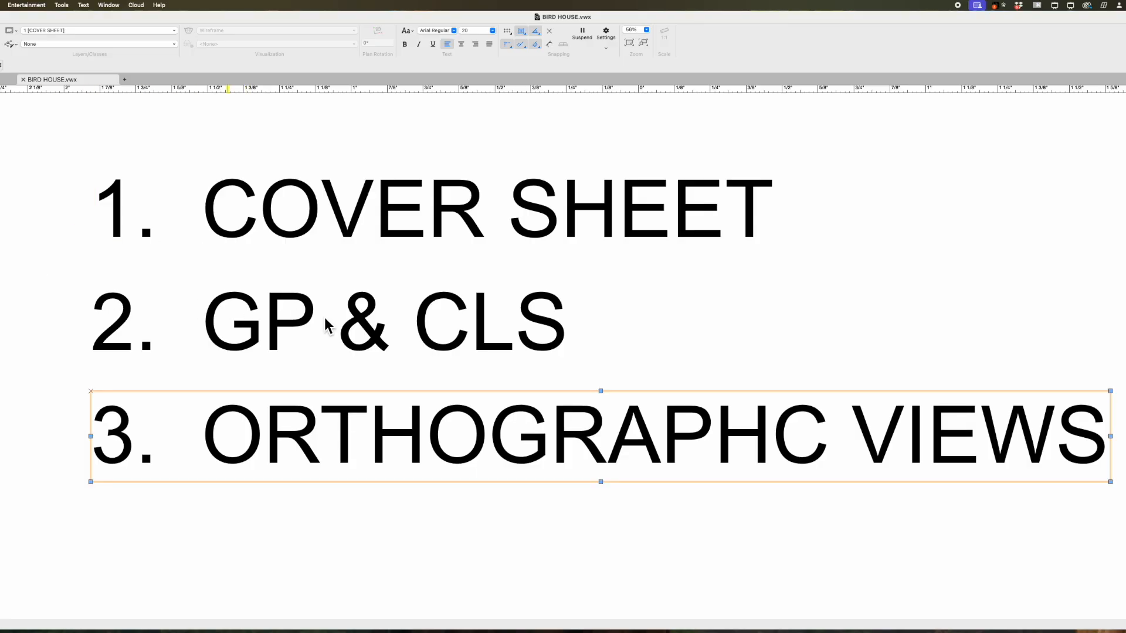